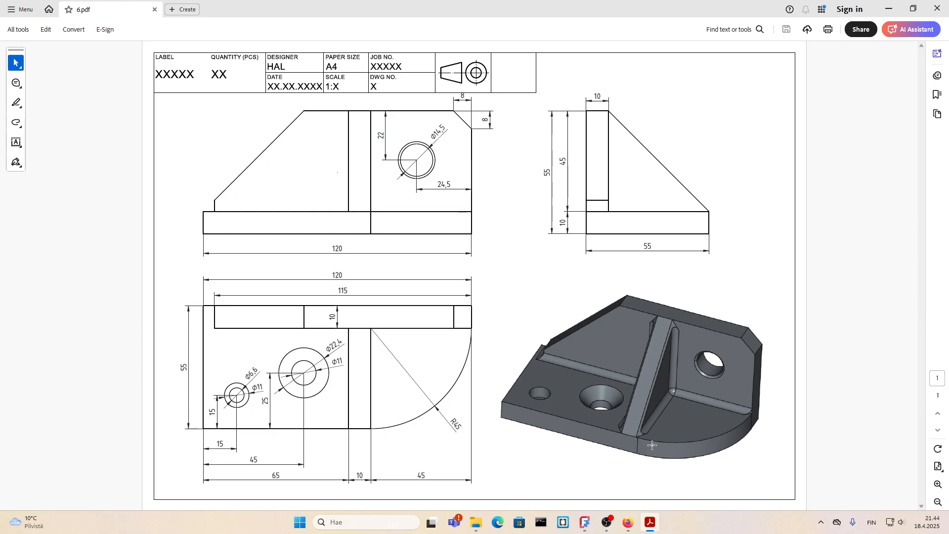
In FreeCAD, create an empty file with a new body and start a sketch on the XY plane
mouse_move(656, 525)
click(585, 523)
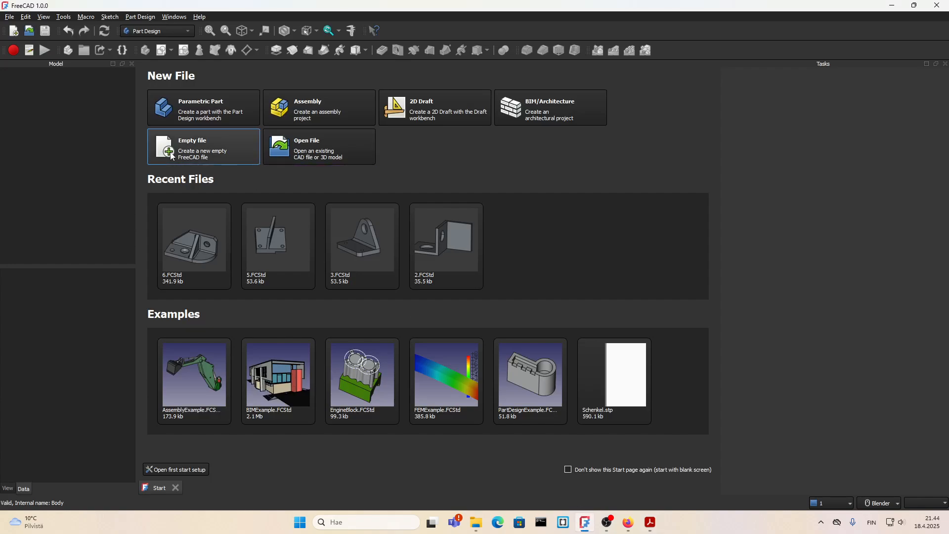
click(171, 156)
click(767, 103)
click(766, 103)
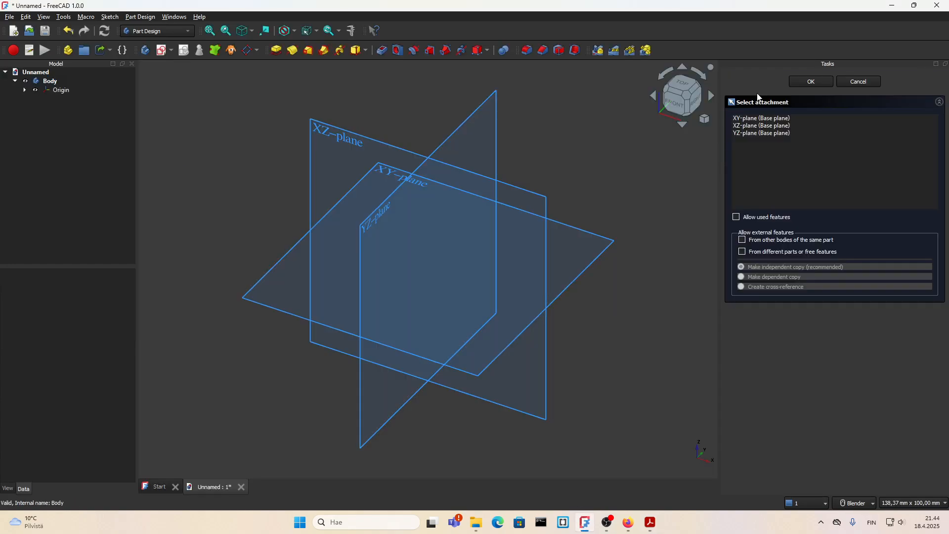
click(593, 268)
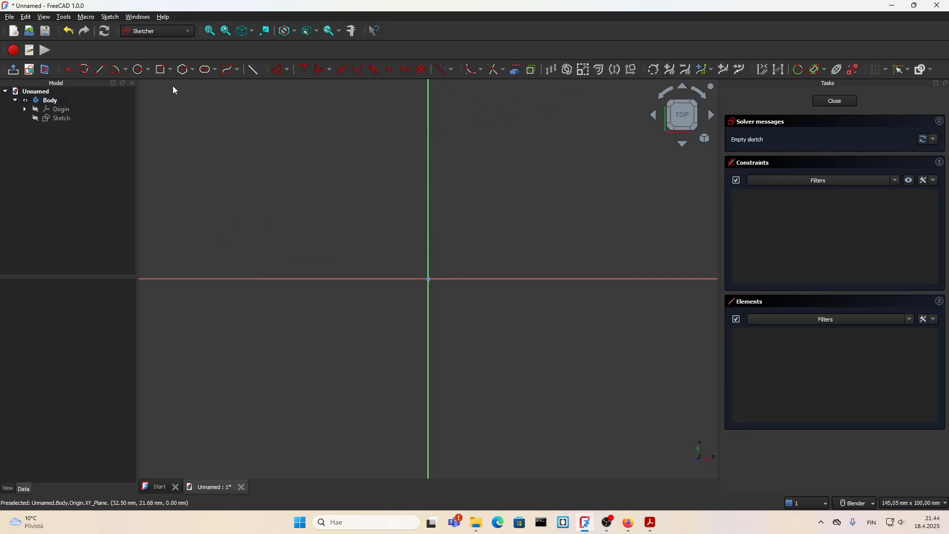
Sketch a rectangle centred on the origin, 120 mm wide and 55 mm high
click(166, 72)
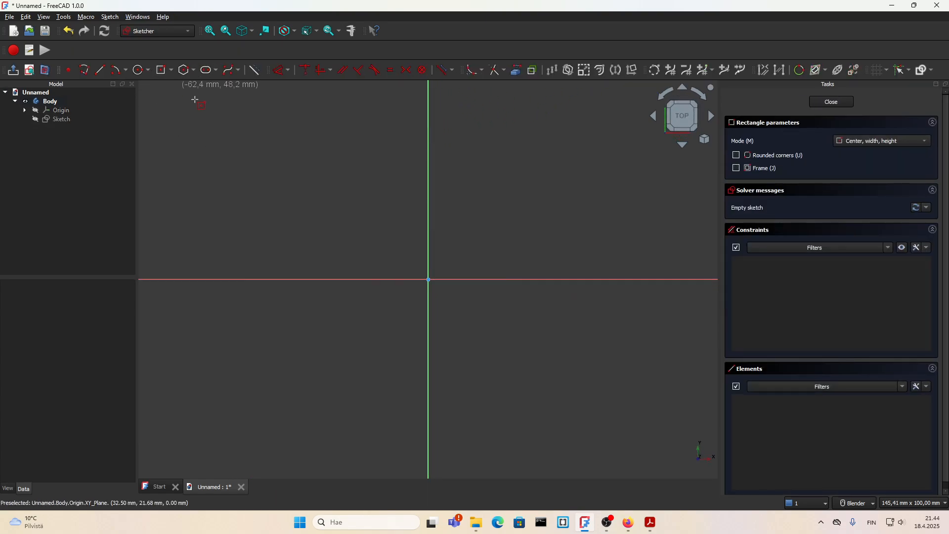
click(429, 279)
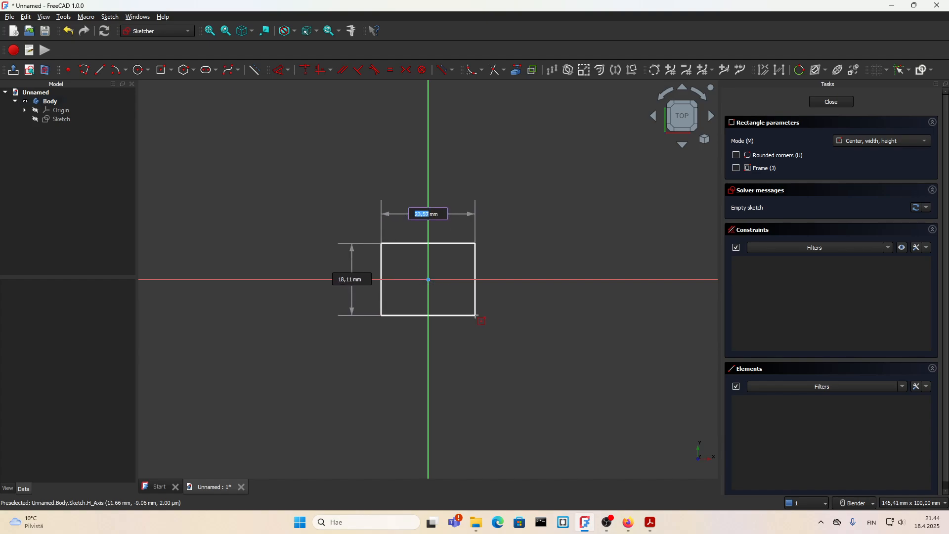
text(12)
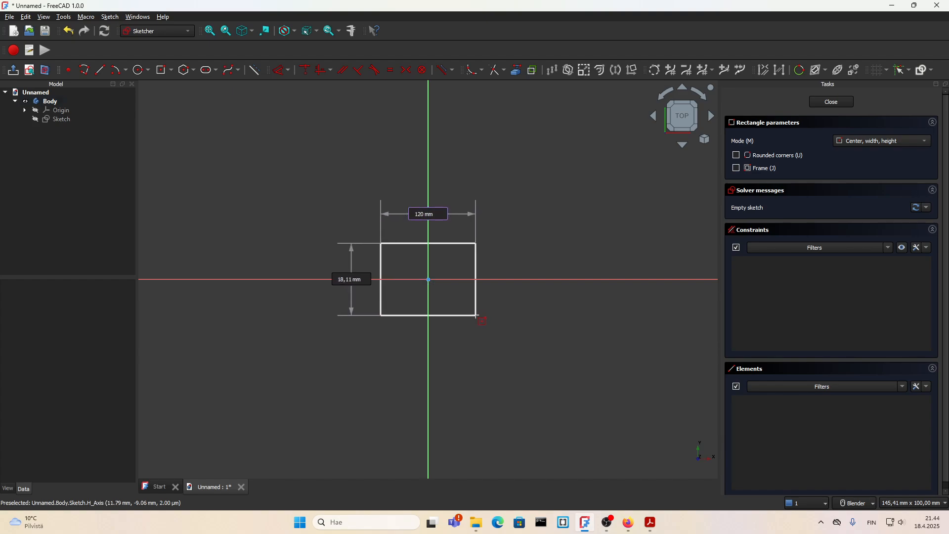
text(0)
key(Tab)
text(55)
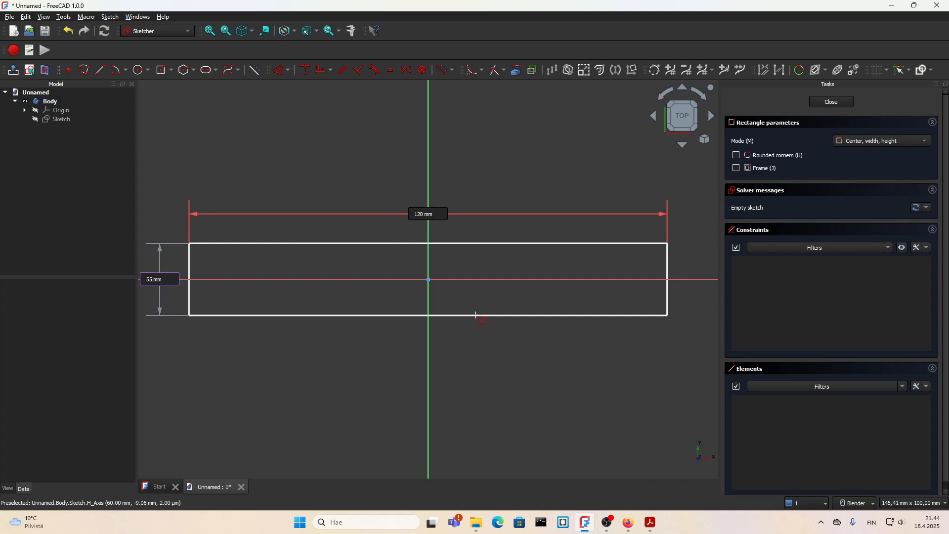
key(Return)
scroll(486, 311, down, 1)
key(Escape)
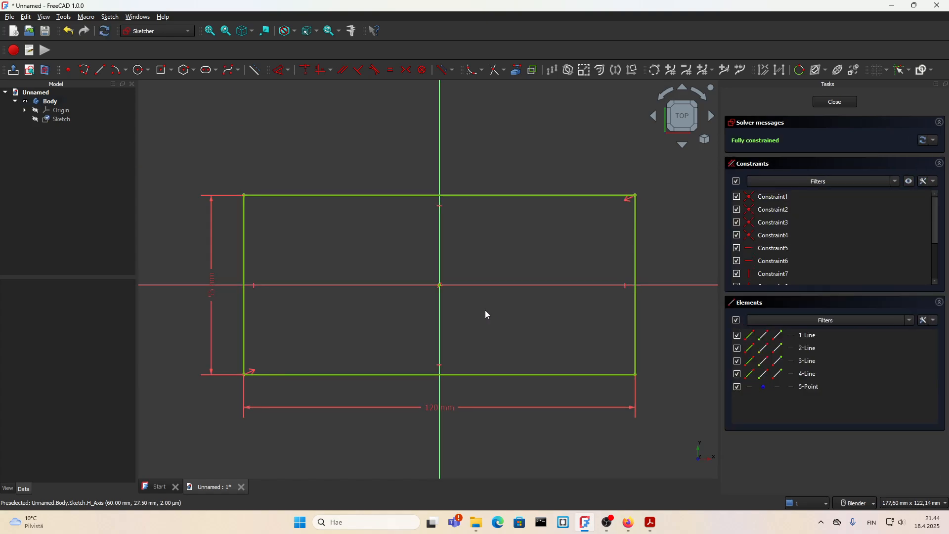
Finish the sketch and pad the rectangle 10 mm to form the base plate
click(839, 103)
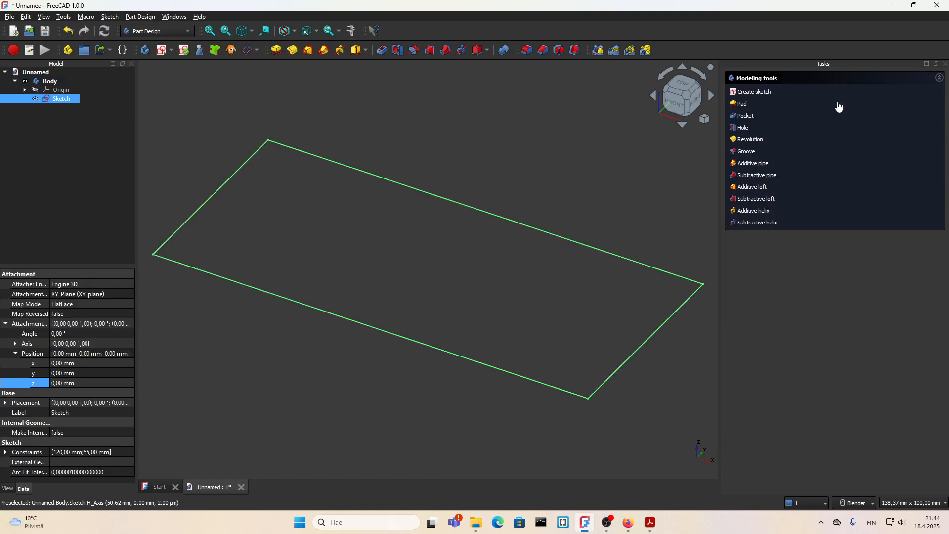
click(743, 104)
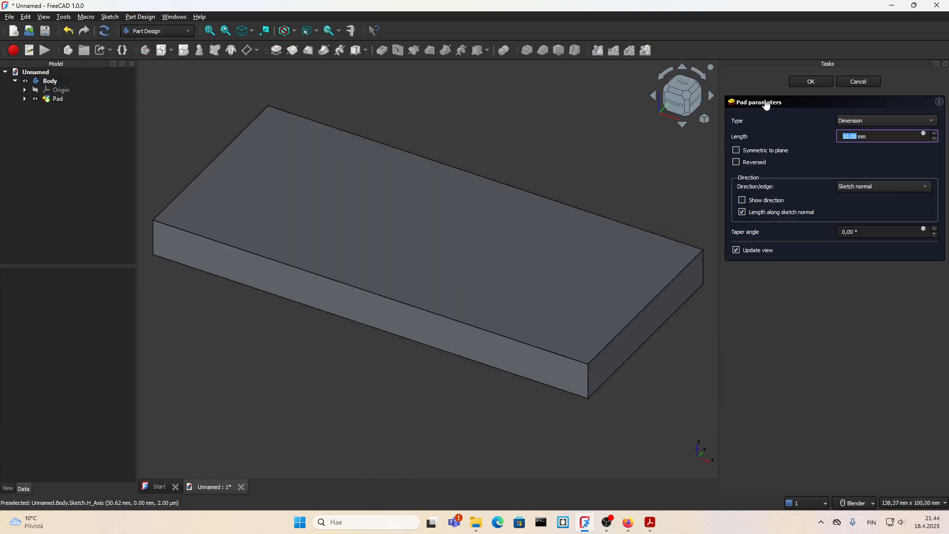
click(810, 81)
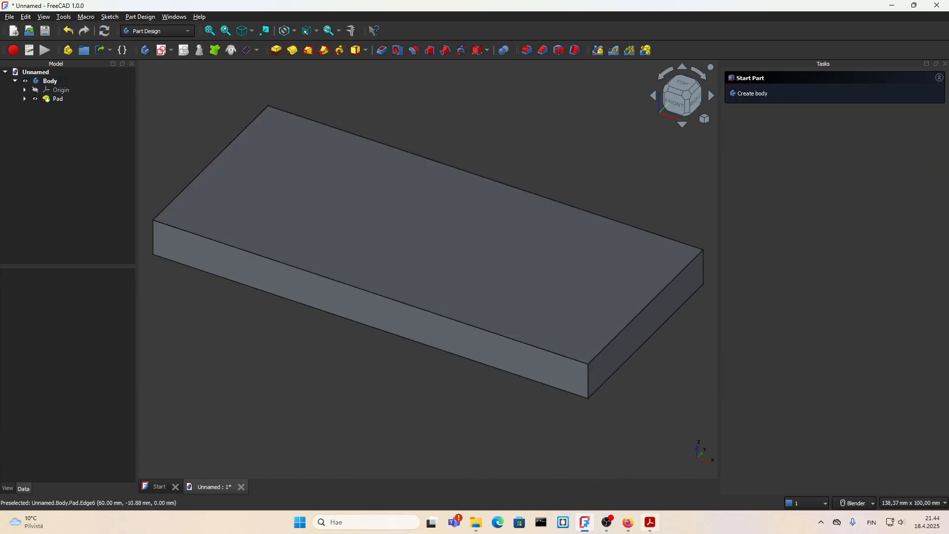
Check the corner radius in the PDF drawing and fillet the base plate's front right vertical edge in FreeCAD with a 45 mm radius
click(650, 524)
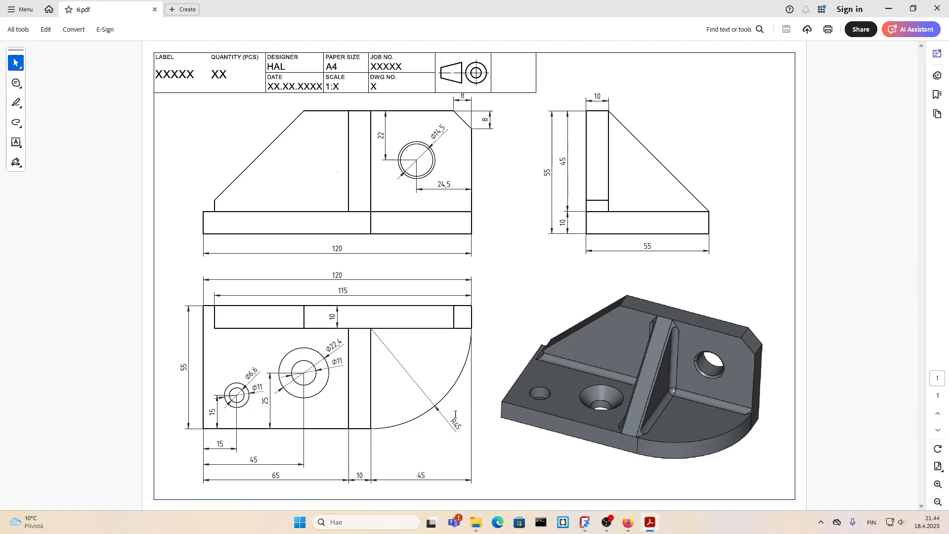
click(585, 522)
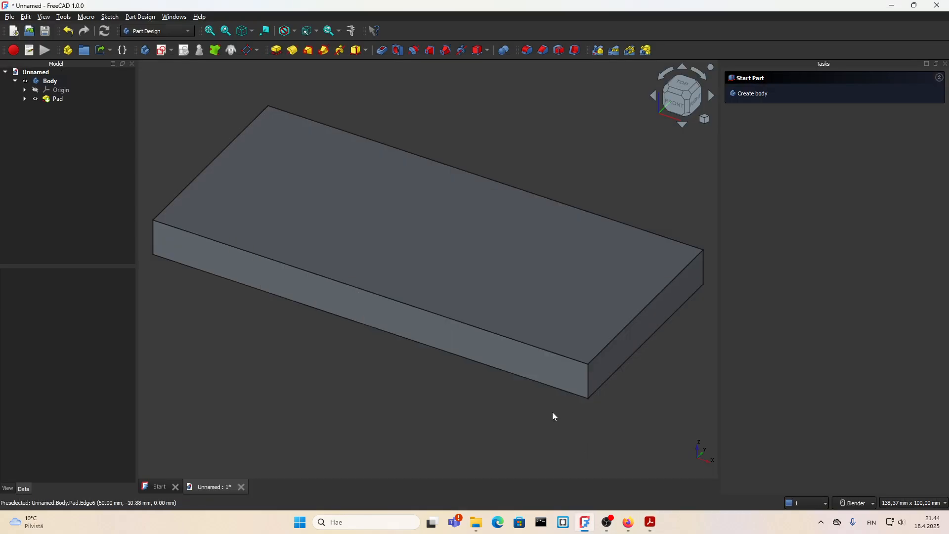
click(588, 378)
scroll(541, 371, down, 3)
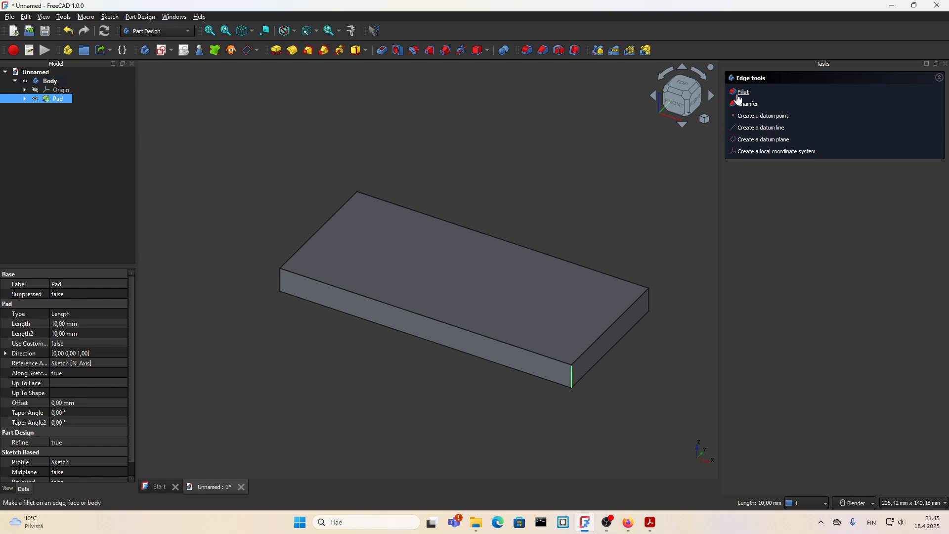
click(740, 93)
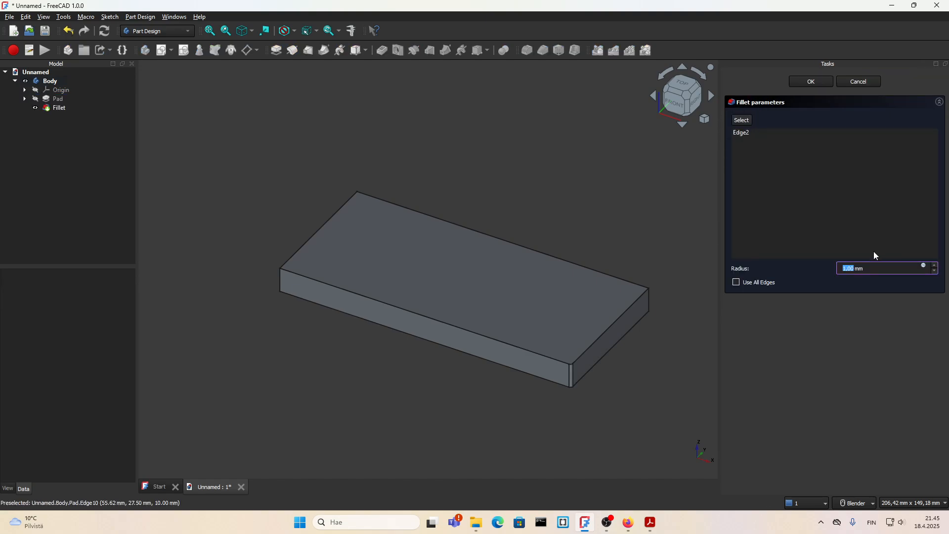
click(809, 81)
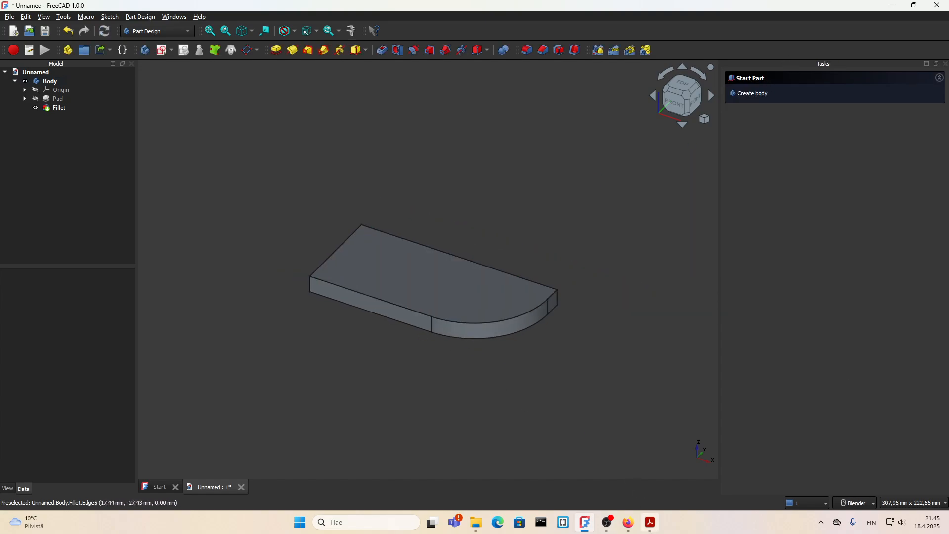
Check the upright wall's dimensions in the PDF drawing and start a sketch on the base plate's top face in FreeCAD
click(652, 528)
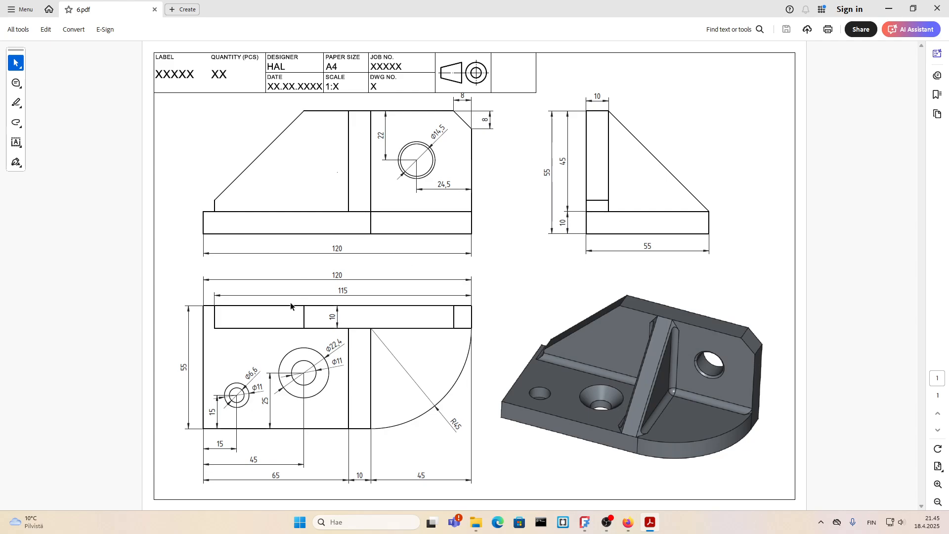
double_click(332, 317)
click(285, 310)
click(650, 522)
click(450, 300)
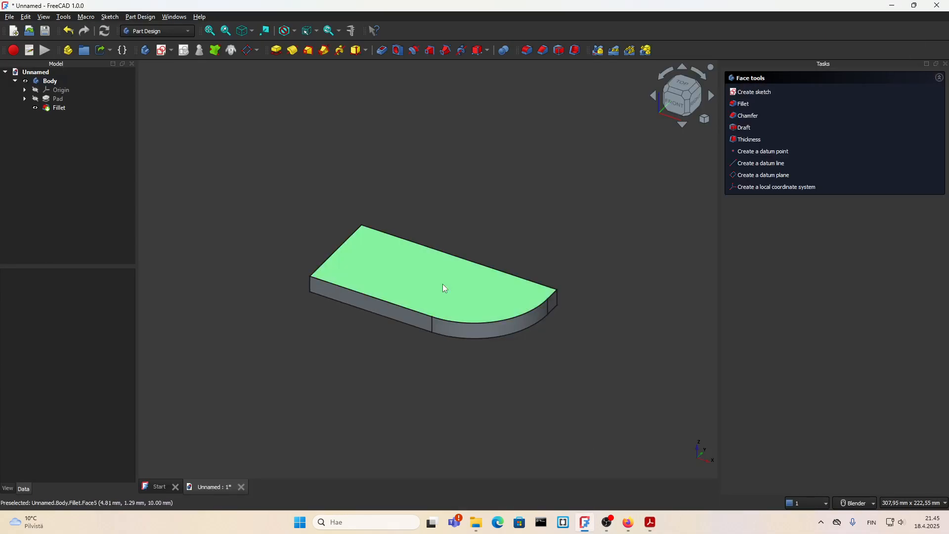
click(755, 92)
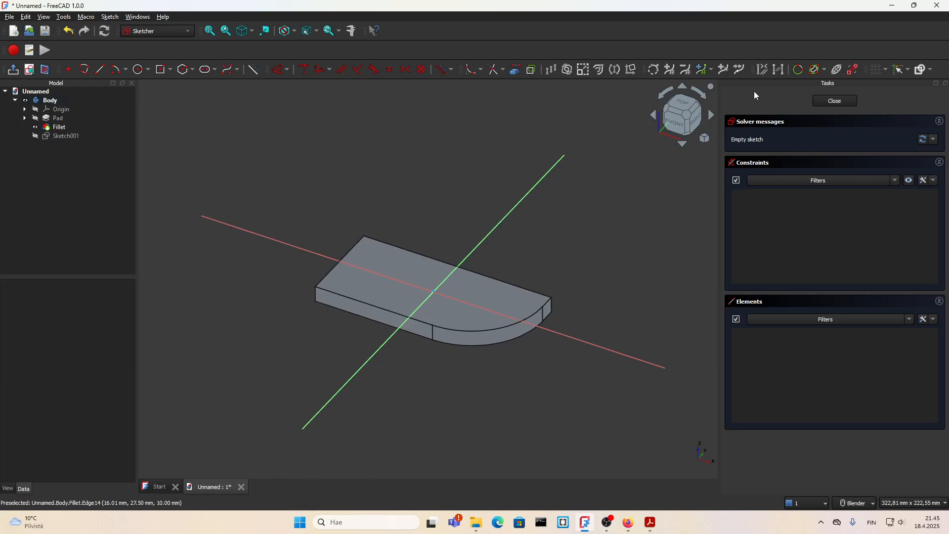
Sketch a corner-based rectangle behind the base plate, 115 mm wide and 10 mm high
click(170, 70)
click(179, 87)
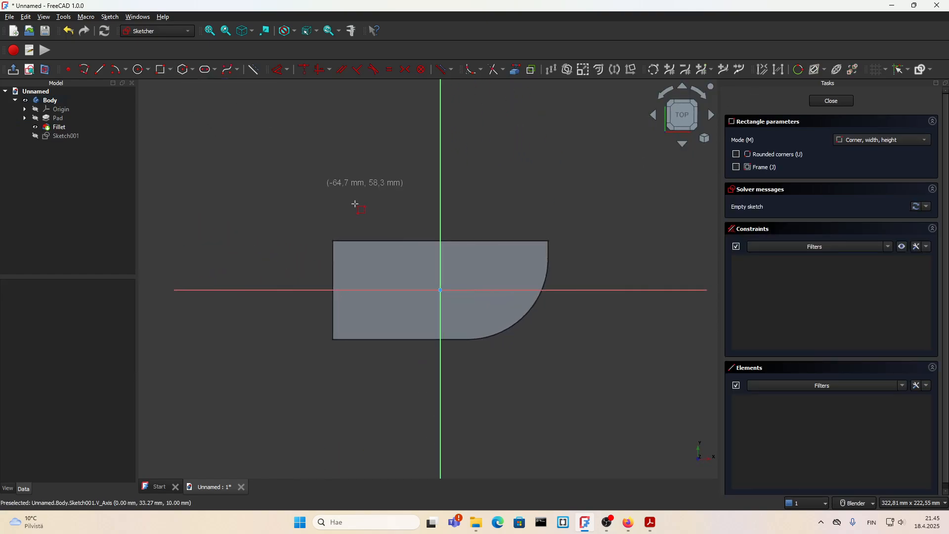
click(361, 208)
text(115)
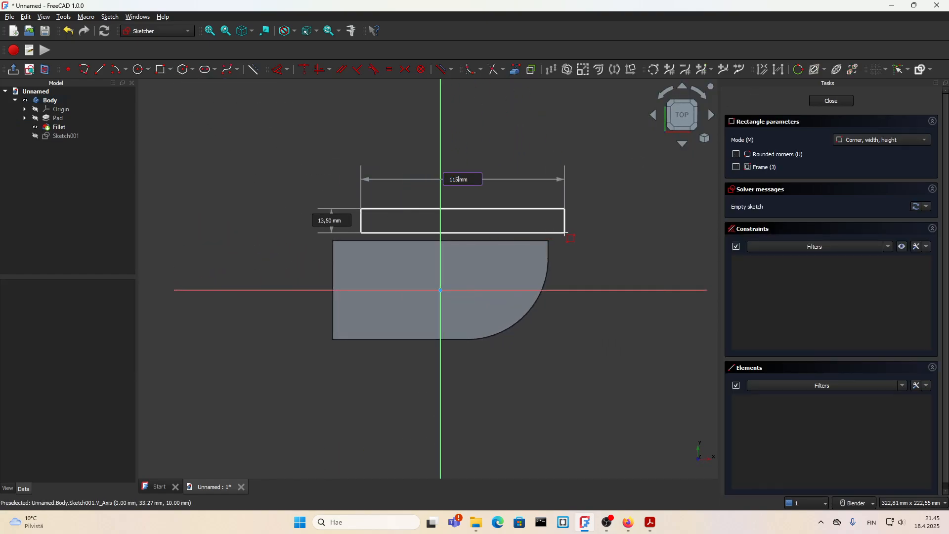
key(Tab)
text(10)
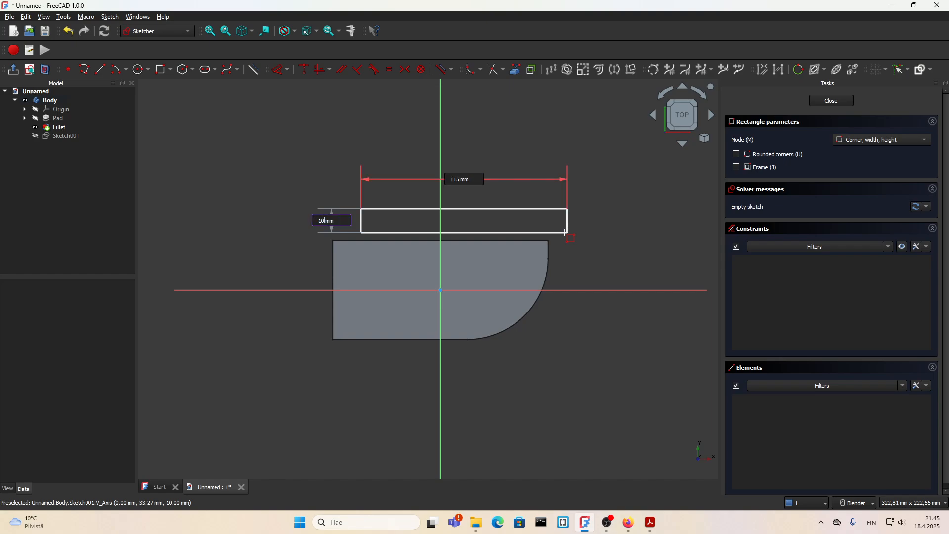
key(Return)
key(Escape)
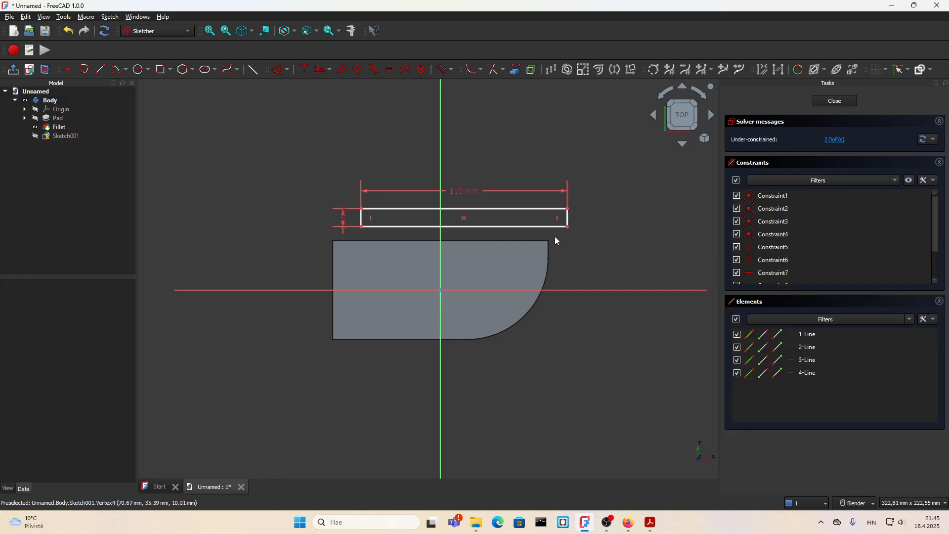
Reference the plate's short straight right edge as external geometry and make the rectangle's upper right corner coincident with that edge's rear endpoint
scroll(554, 236, up, 2)
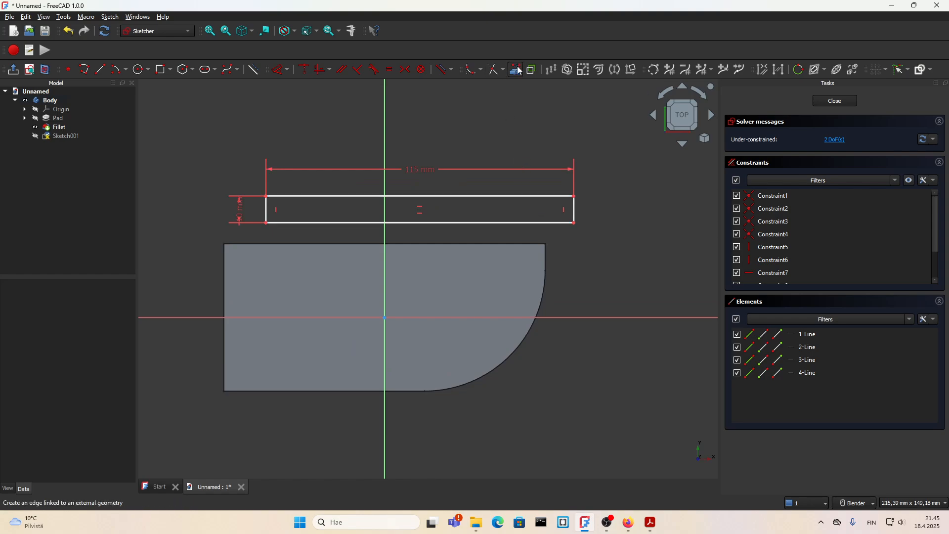
click(517, 70)
click(546, 255)
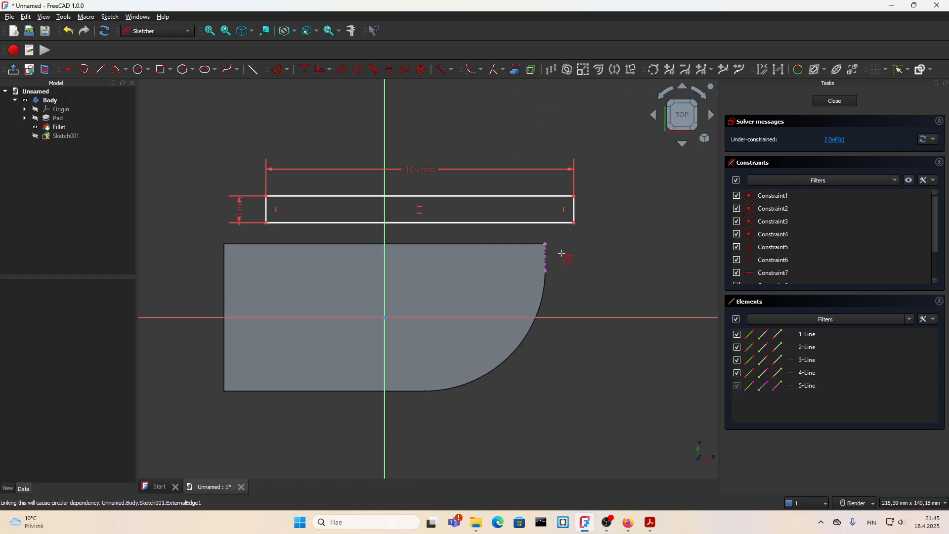
click(574, 202)
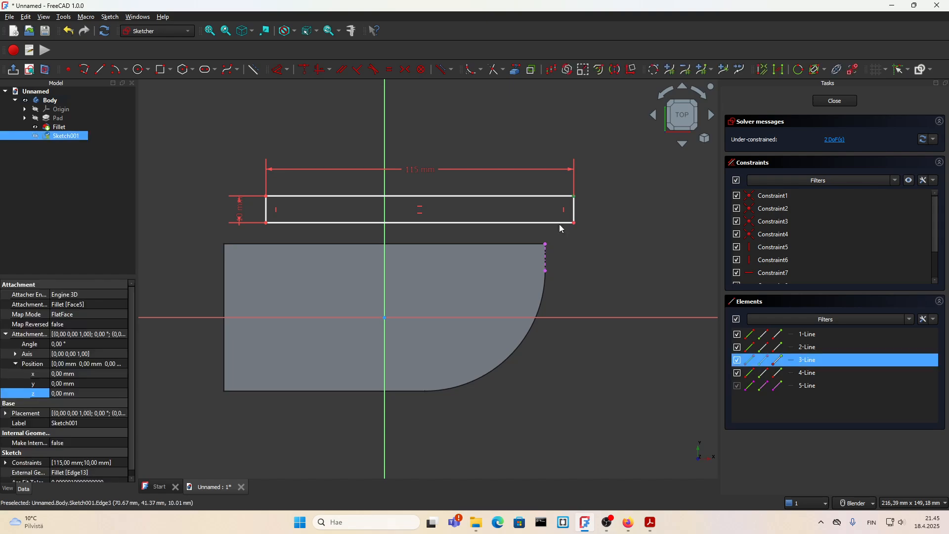
click(548, 250)
key(c)
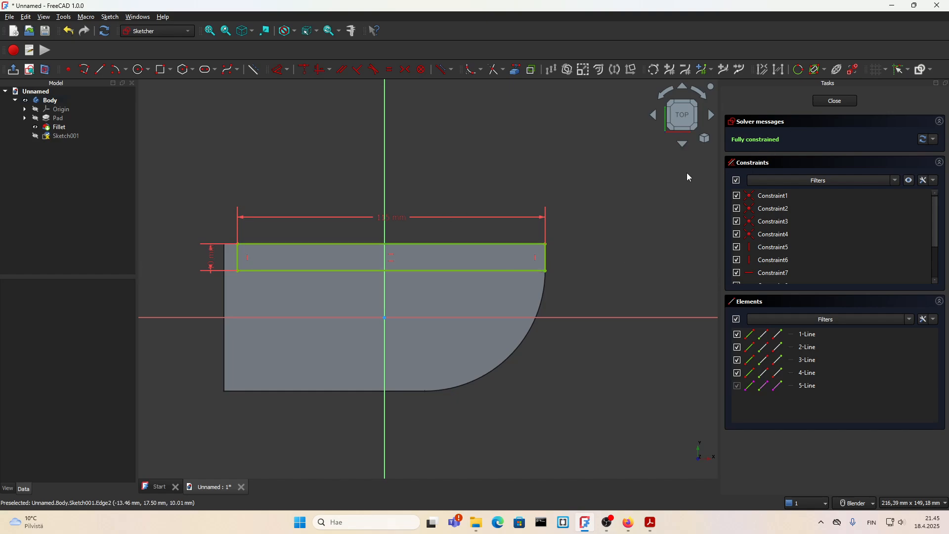
Finish the sketch and pad the rectangle 45 mm to form the upright wall
click(834, 101)
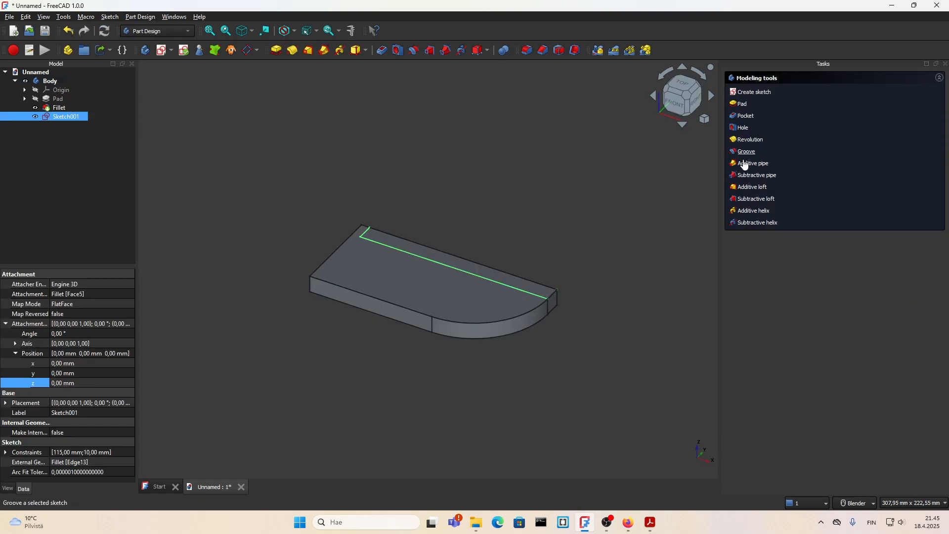
click(750, 104)
text(45)
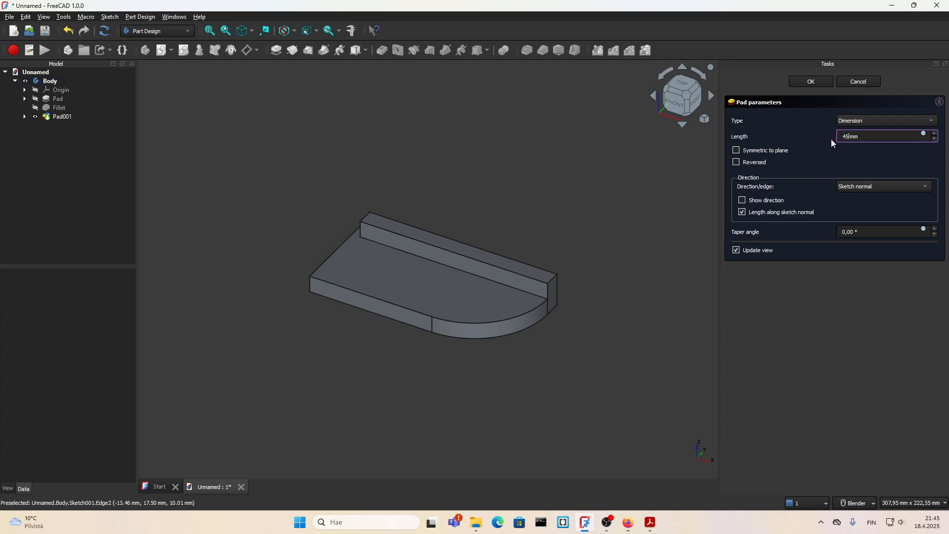
click(811, 84)
Check the wall's corner cut in the PDF drawing and chamfer its upper right edge in FreeCAD by an equal distance of 8 mm
click(651, 522)
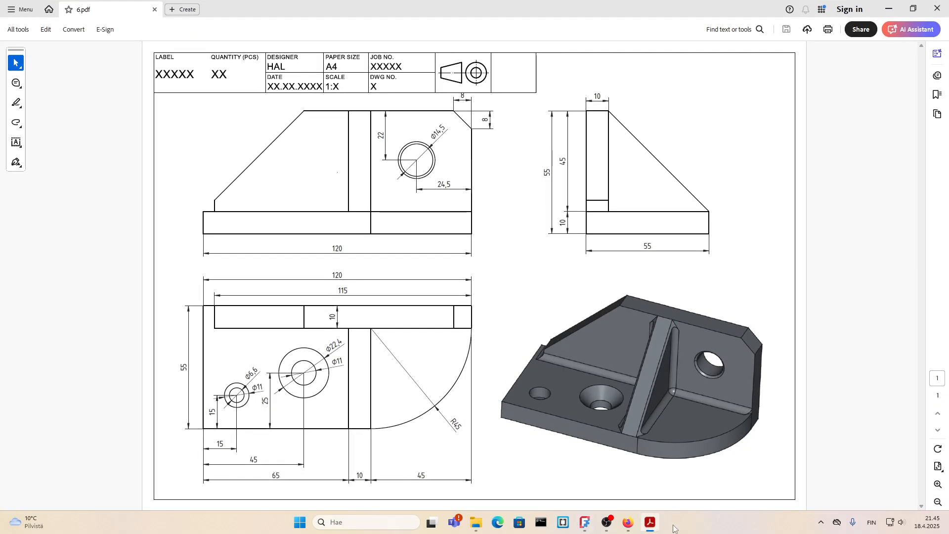
click(650, 522)
click(651, 523)
click(650, 522)
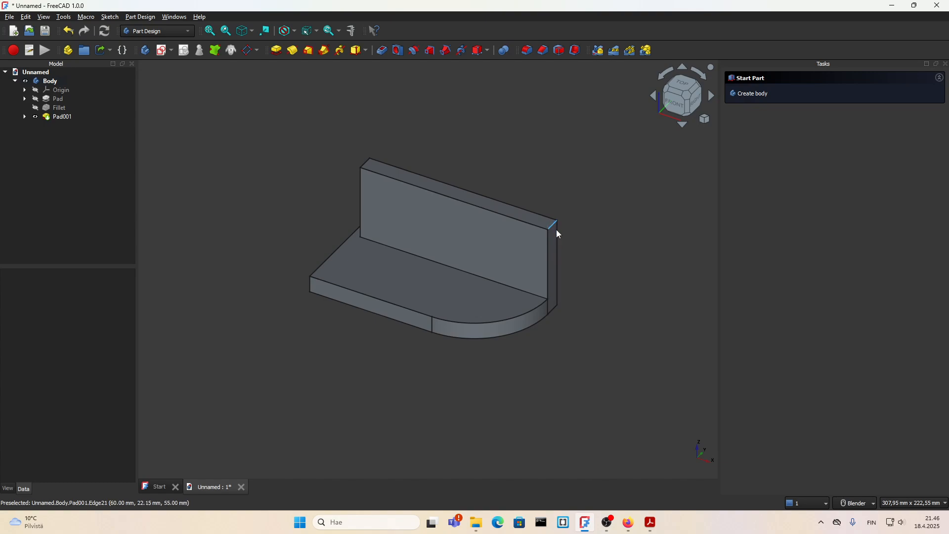
scroll(554, 223, up, 2)
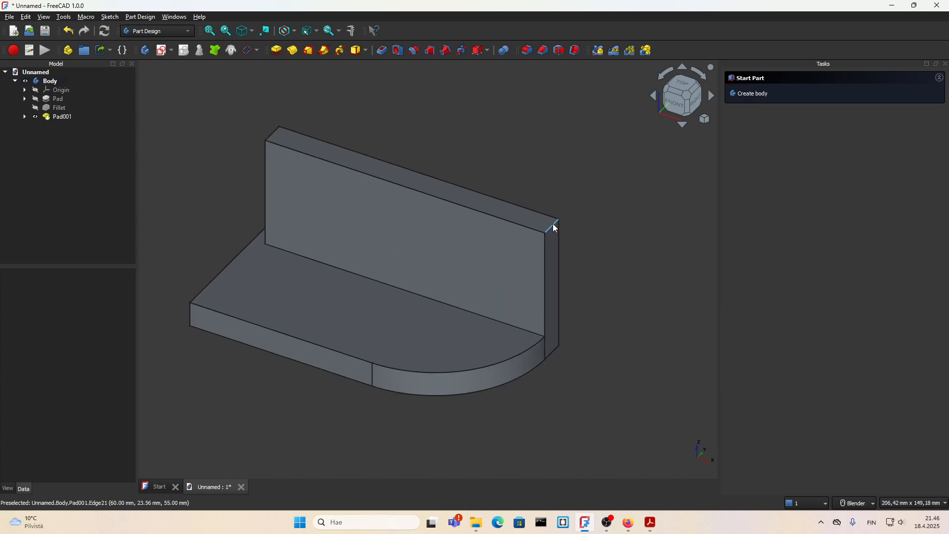
click(553, 225)
click(744, 104)
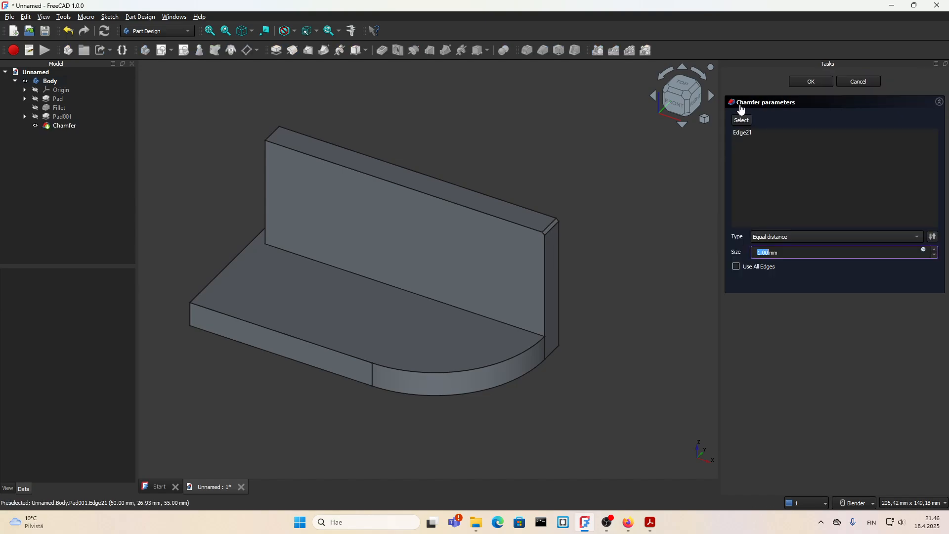
text(8)
click(794, 337)
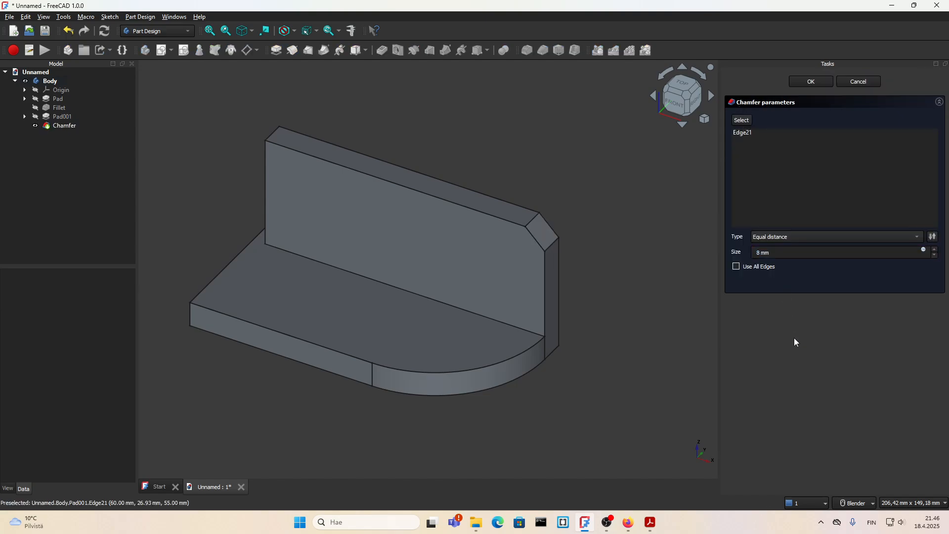
click(811, 81)
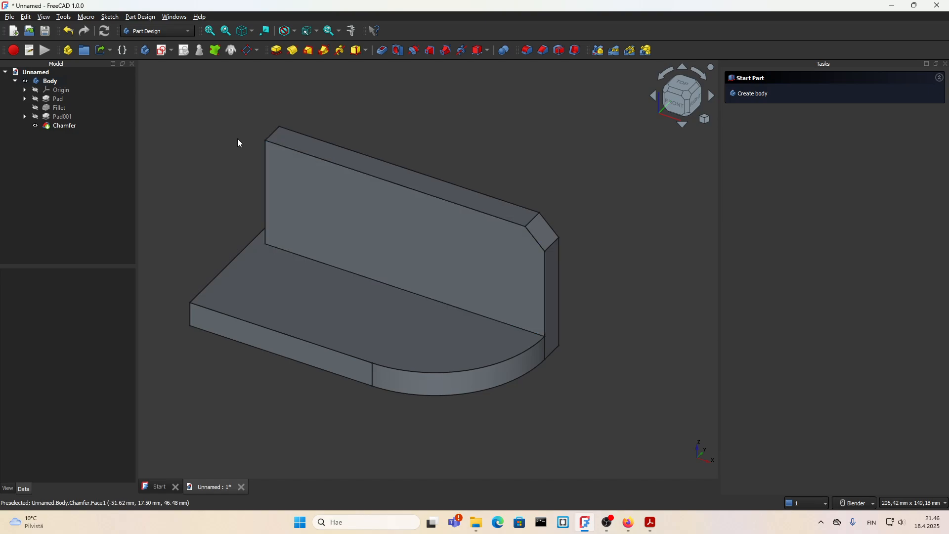
Chamfer the upright wall's upper left edge by an equal distance of 40 mm
click(272, 134)
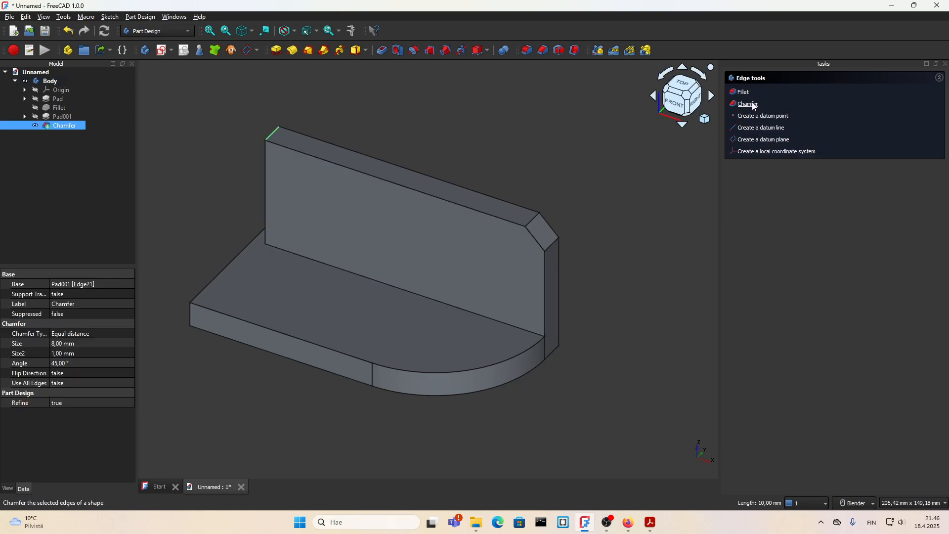
click(752, 104)
text(40)
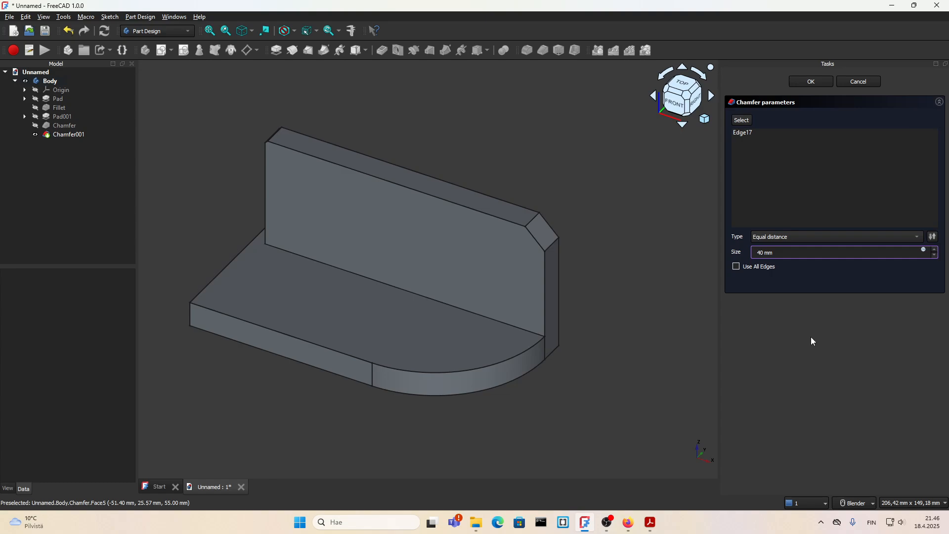
click(813, 341)
click(811, 82)
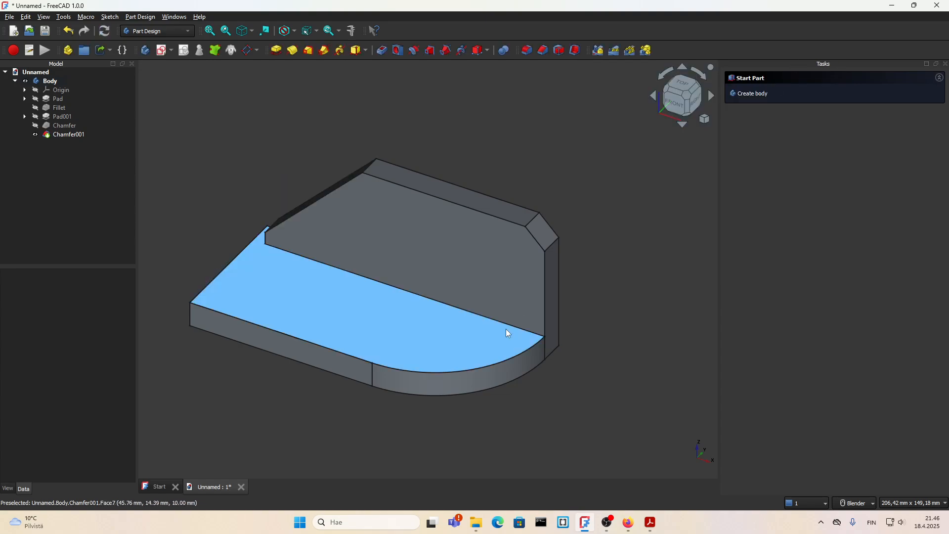
Check the rib's dimensions in the PDF drawing and start a sketch on the wall's right end face in FreeCAD
click(650, 523)
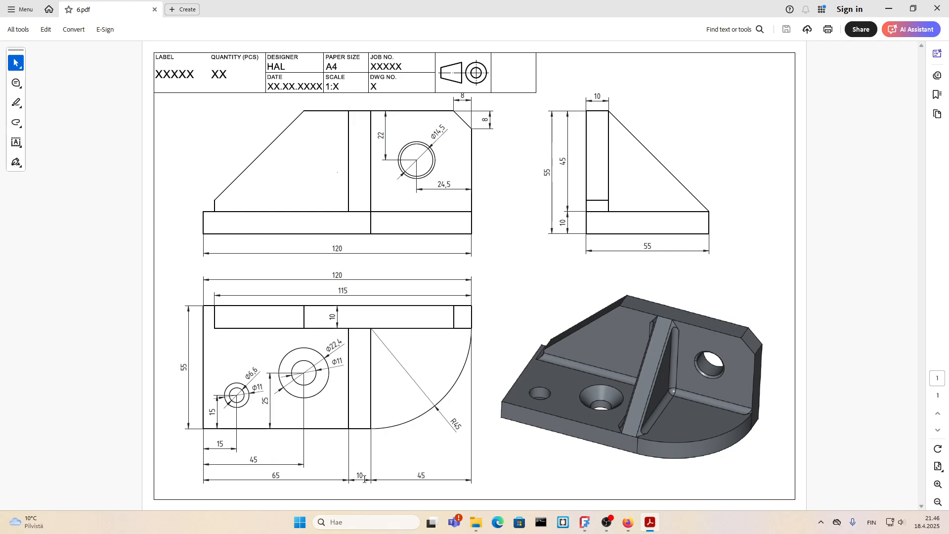
click(651, 522)
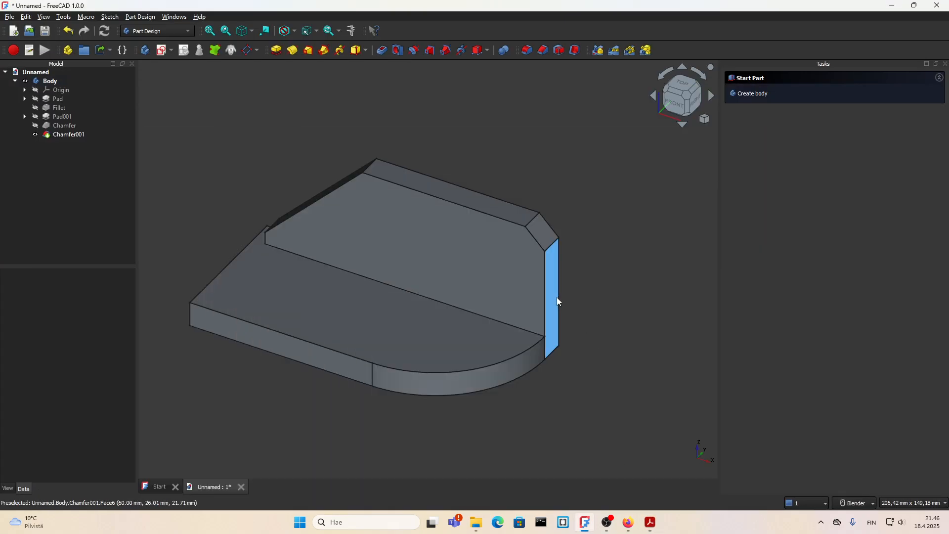
click(557, 300)
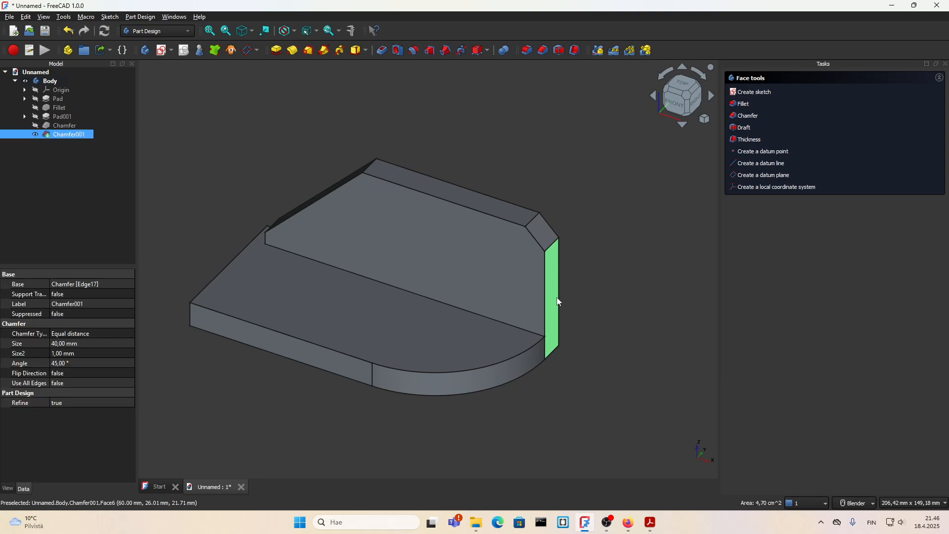
click(754, 91)
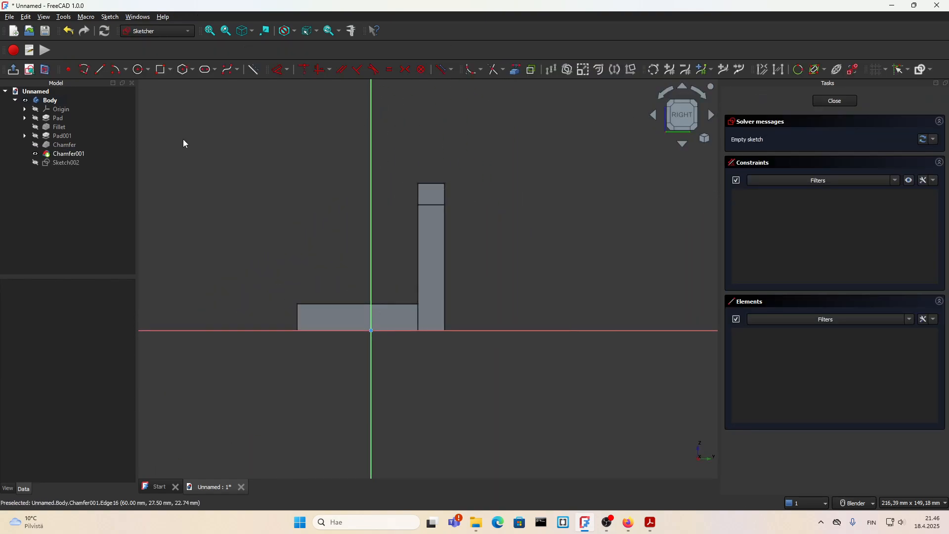
Reference the front edge of the wall's 8 mm chamfer and the base plate's curved upper edge as external geometry
click(517, 70)
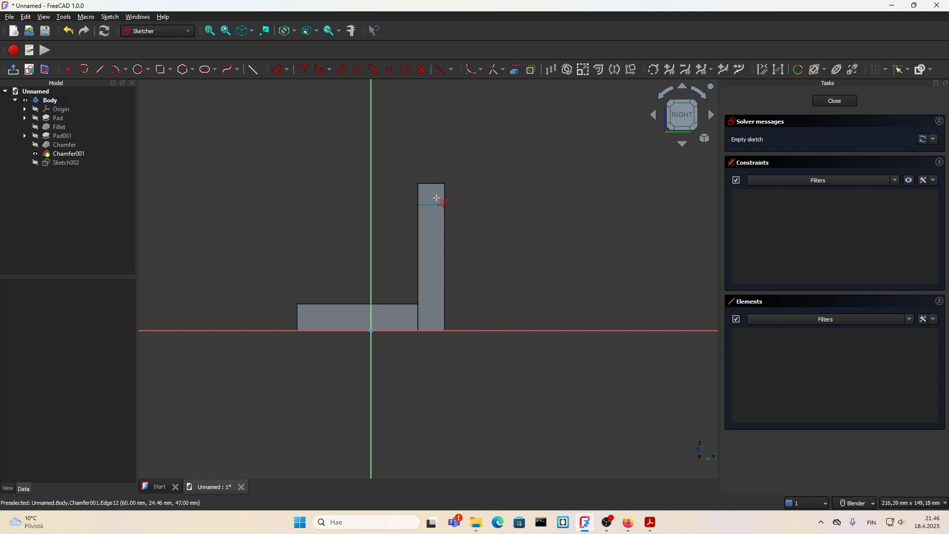
click(420, 195)
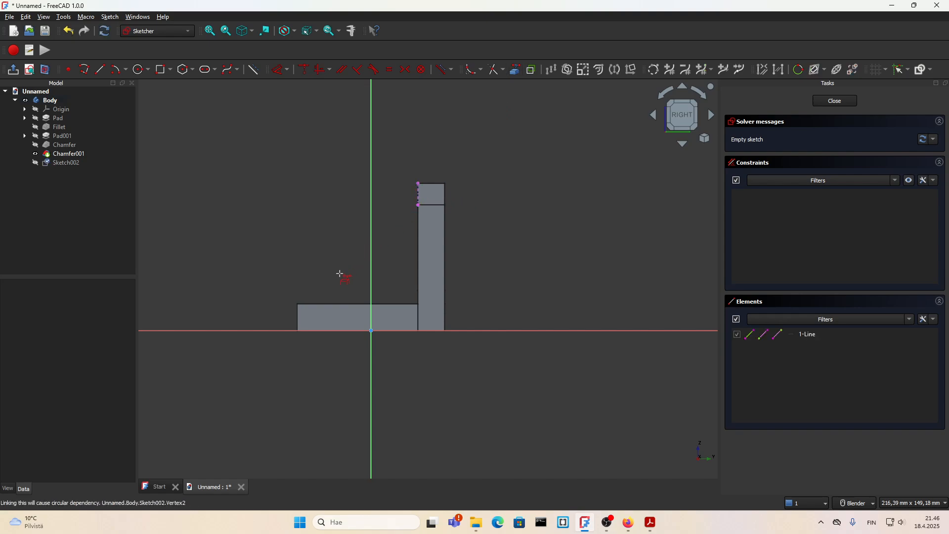
click(326, 306)
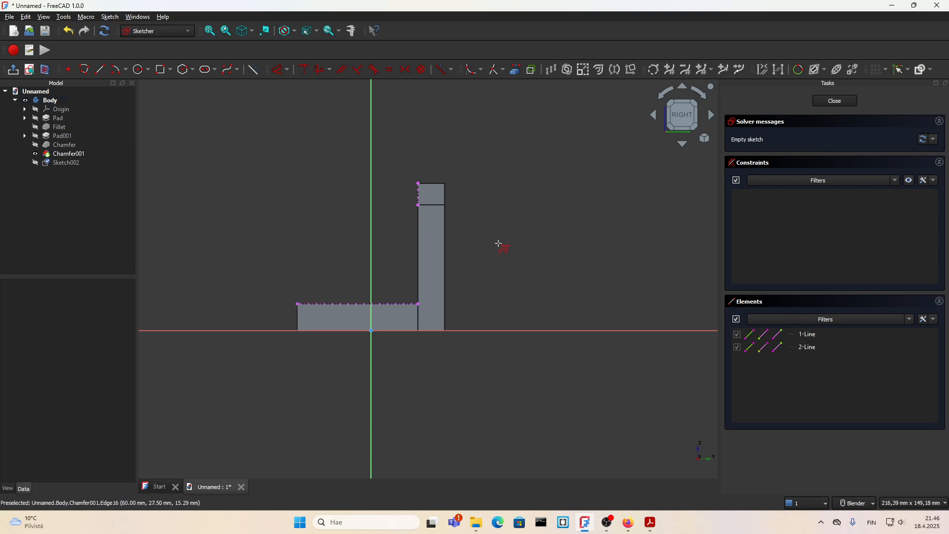
middle_drag(299, 252, 345, 290)
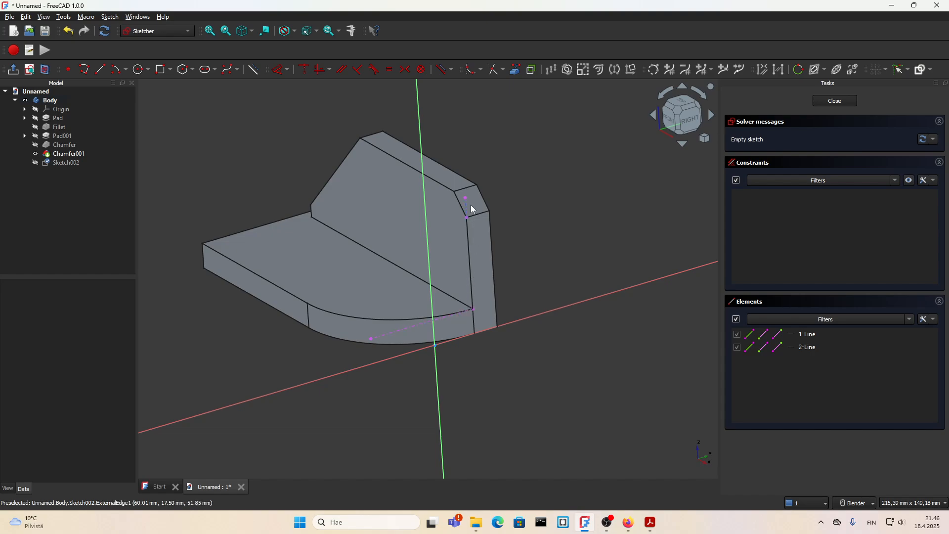
click(684, 117)
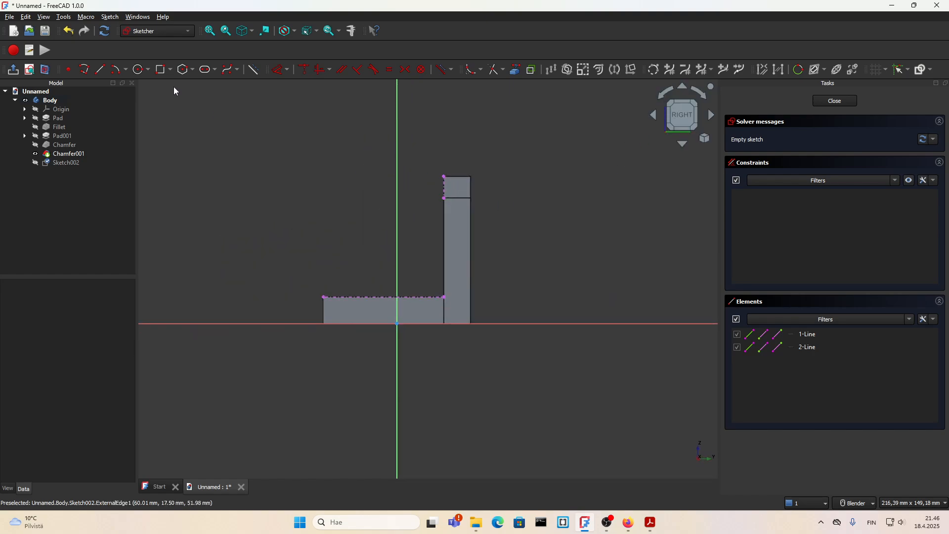
Draw the rib's closed triangular profile between the plate's front end, the wall's top and the inner corner, and finish the sketch
click(85, 70)
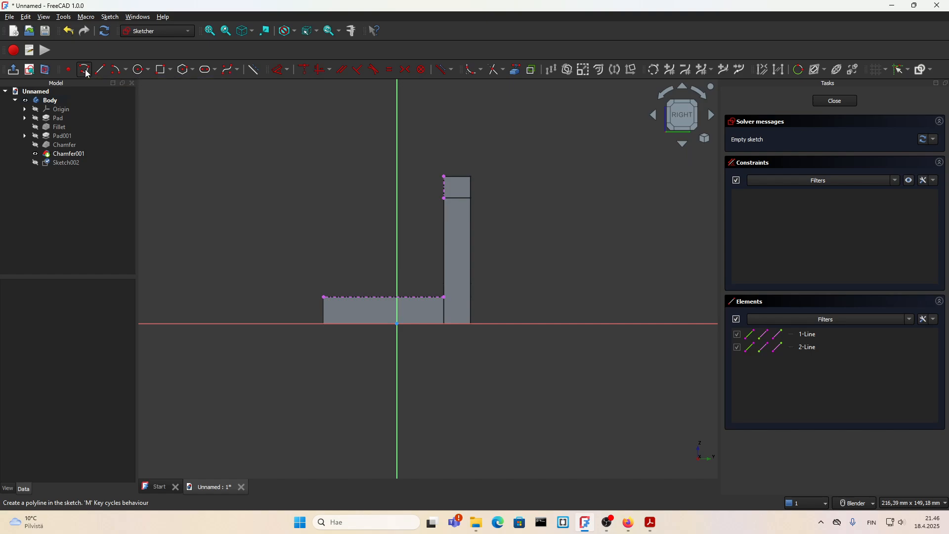
click(322, 297)
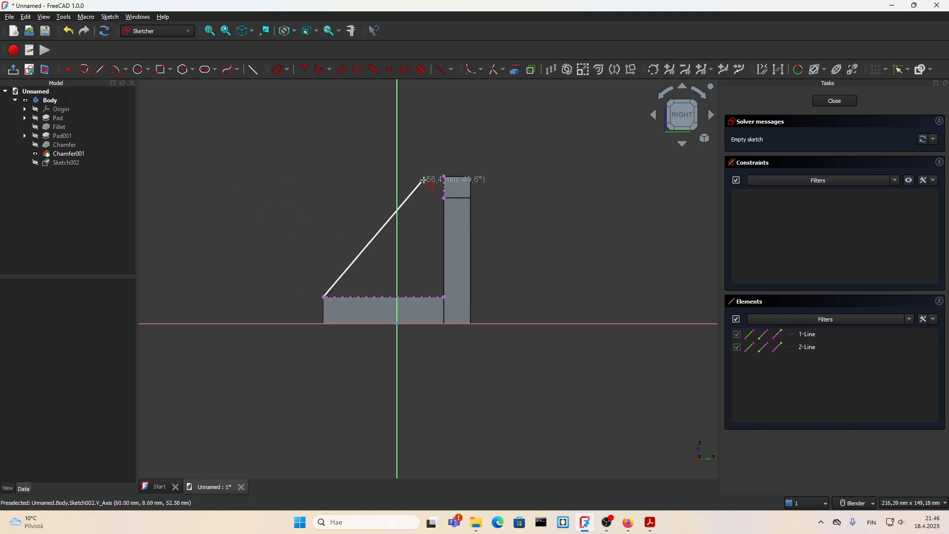
click(444, 177)
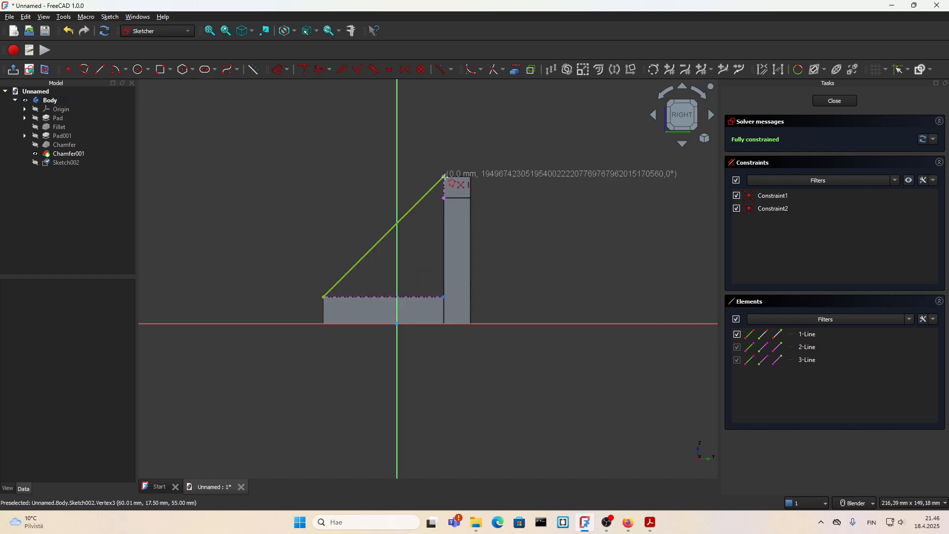
click(443, 296)
click(324, 298)
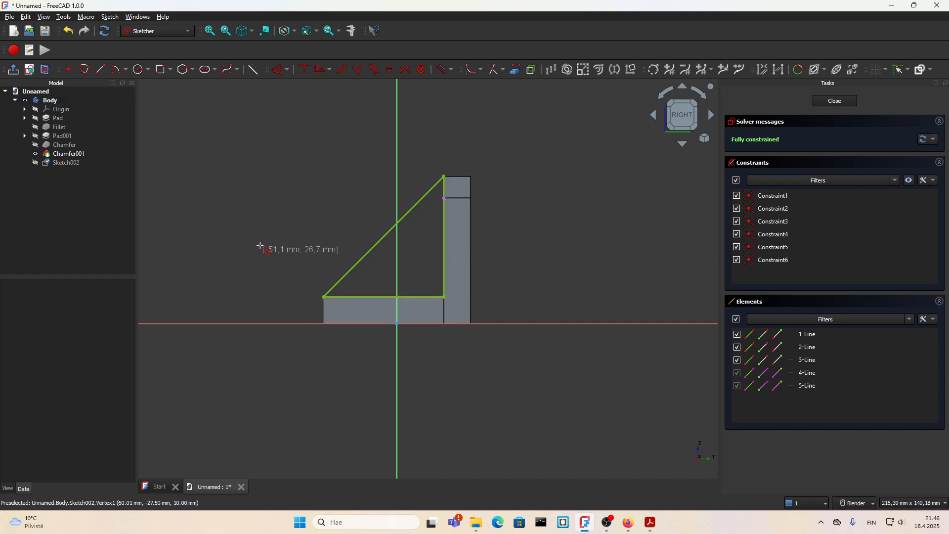
key(Escape)
click(843, 101)
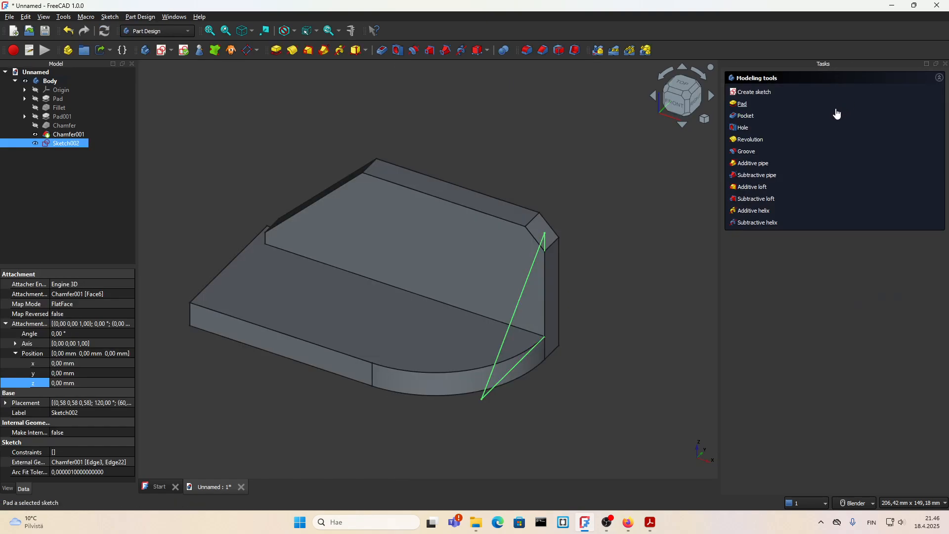
Set the triangular sketch's attachment offset position to 10 mm in z
scroll(519, 292, down, 3)
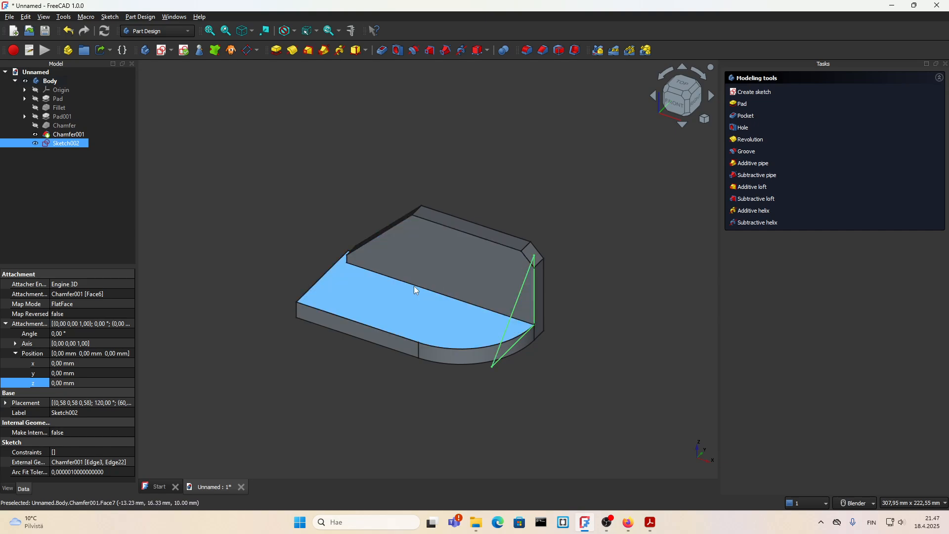
click(6, 325)
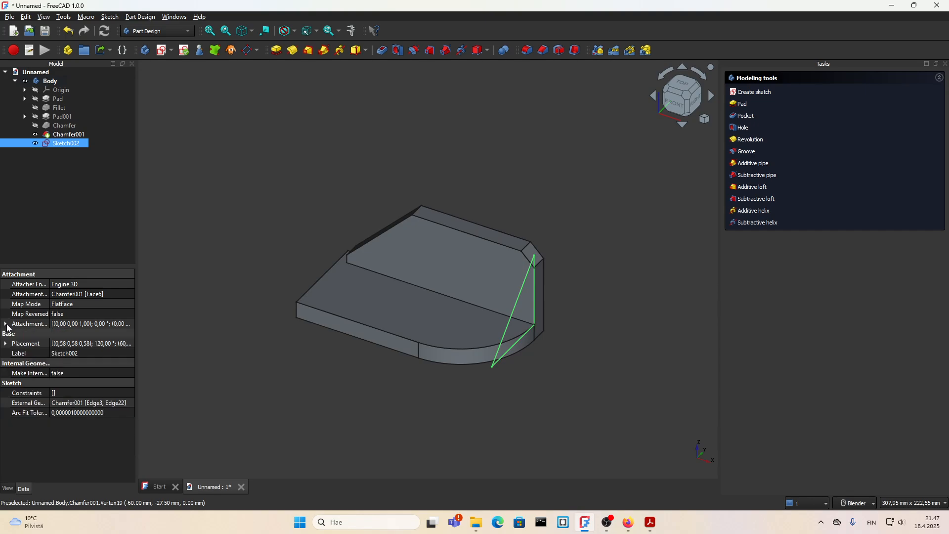
click(6, 325)
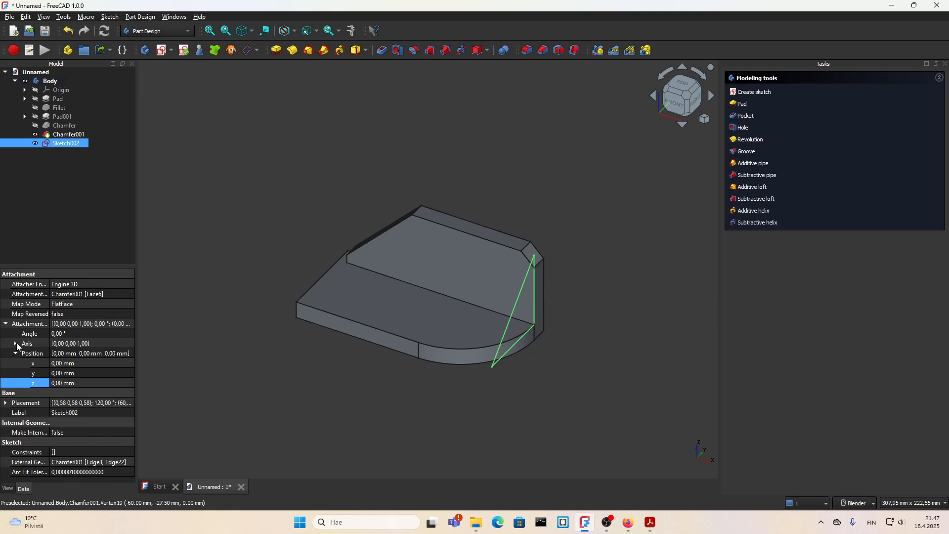
click(7, 324)
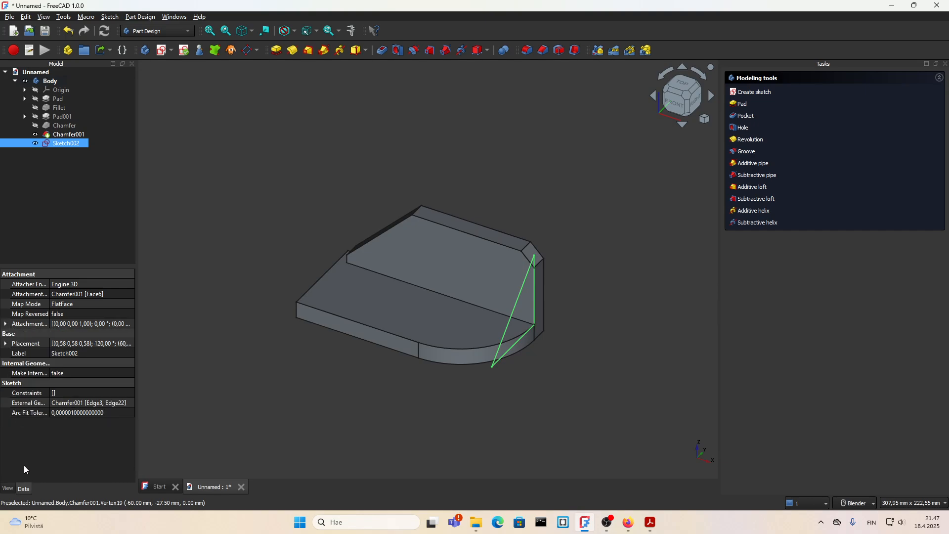
click(6, 324)
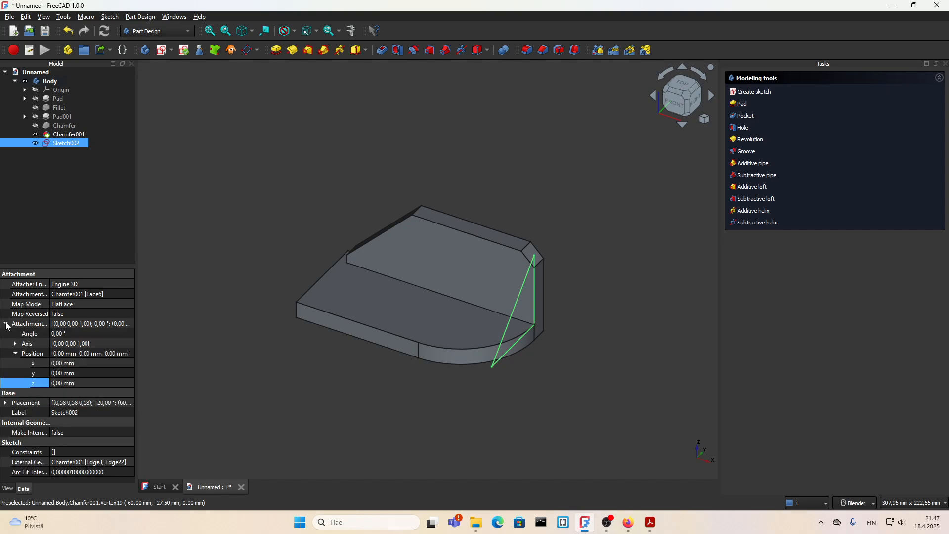
click(20, 355)
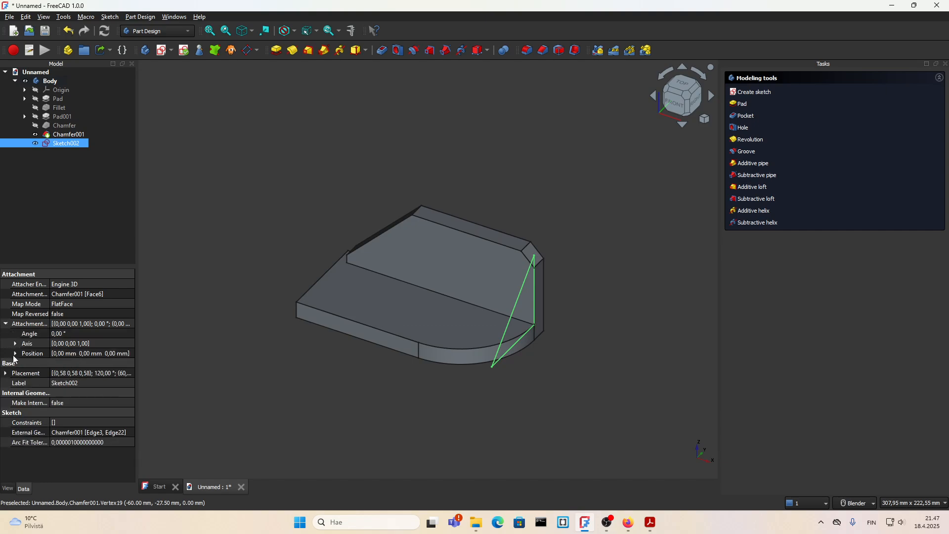
click(15, 354)
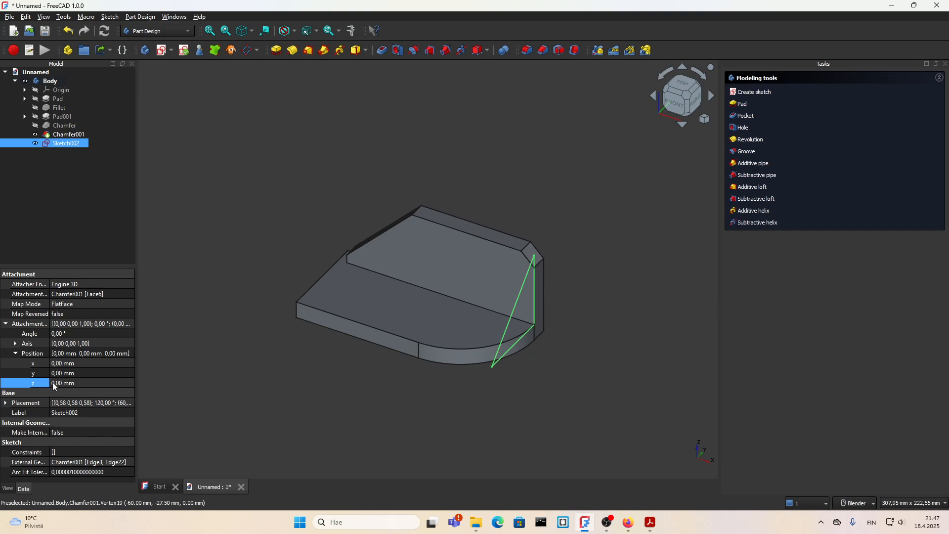
click(55, 385)
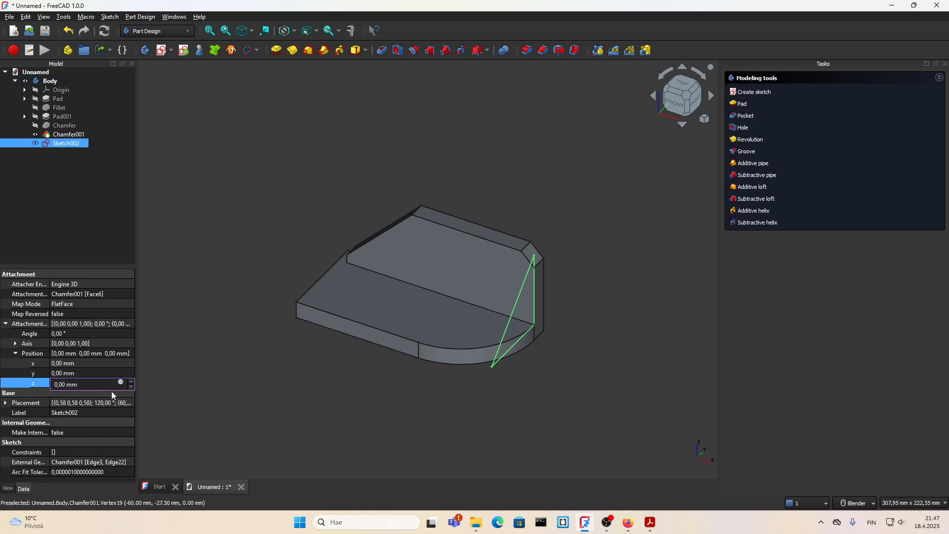
text(1)
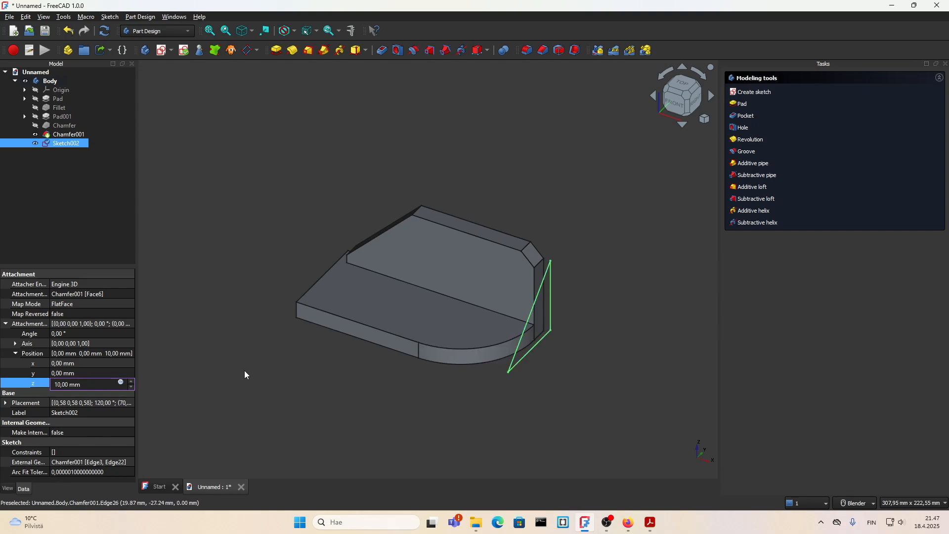
Check the rib's distance from the right end in the PDF drawing and set the sketch's z attachment offset to -45 mm in FreeCAD
click(650, 522)
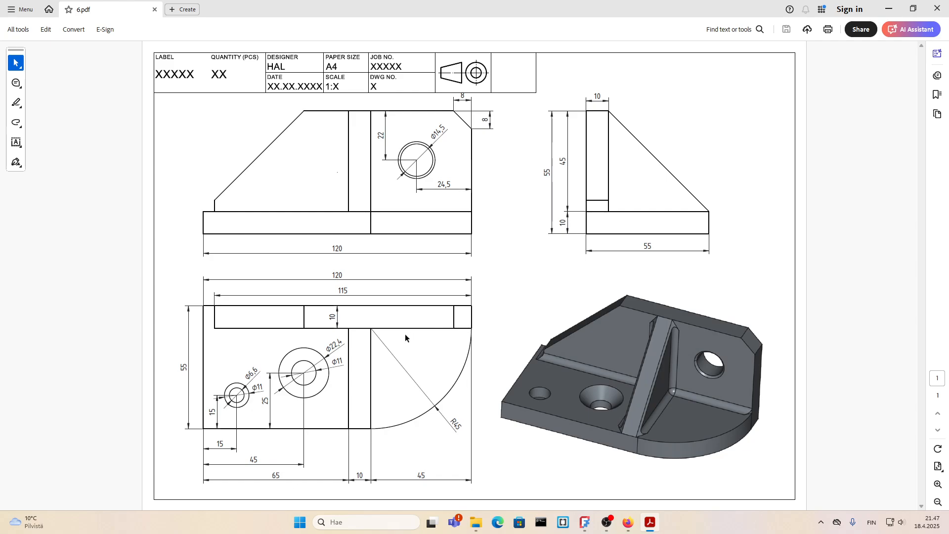
double_click(422, 475)
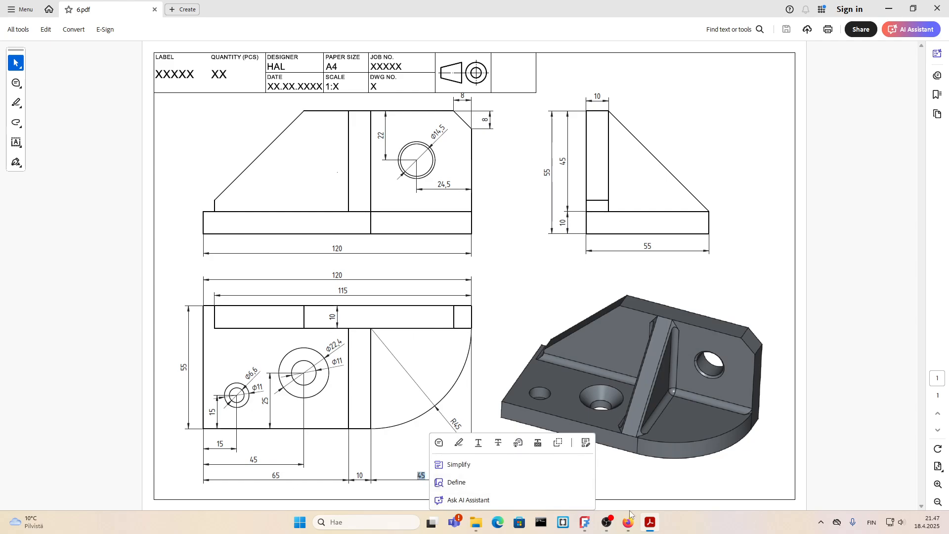
click(651, 522)
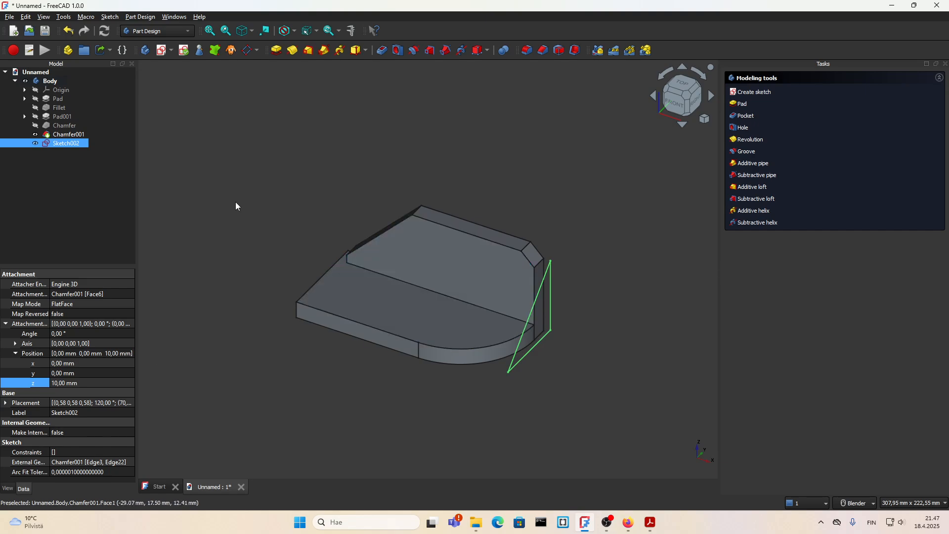
click(60, 383)
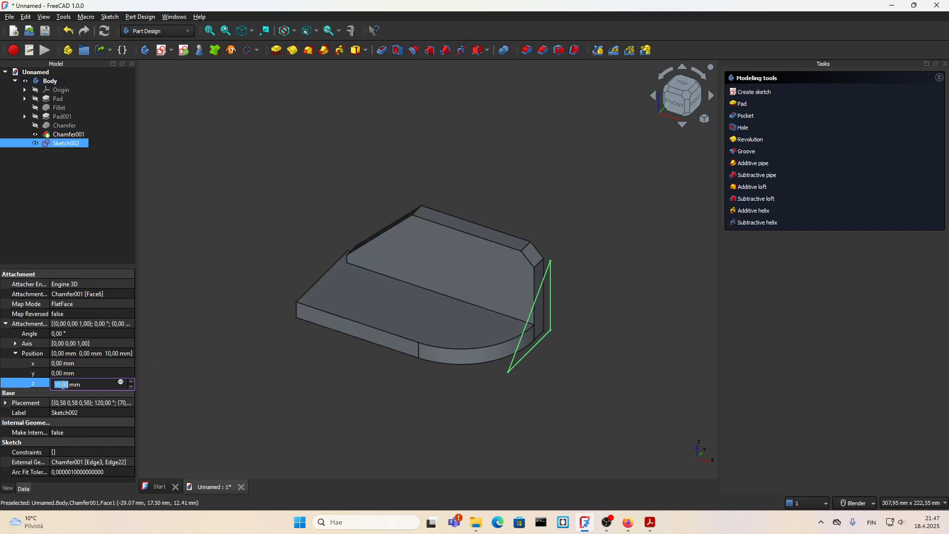
text(-45)
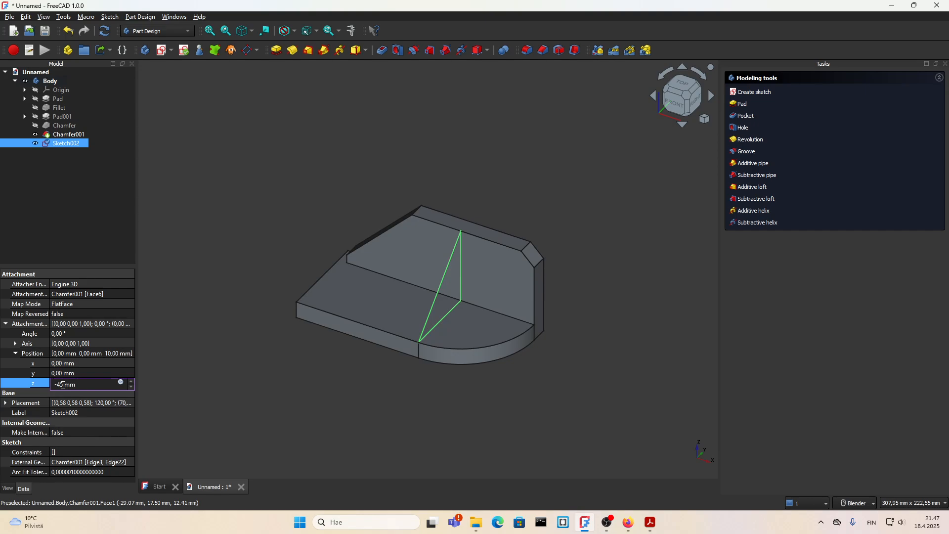
click(403, 404)
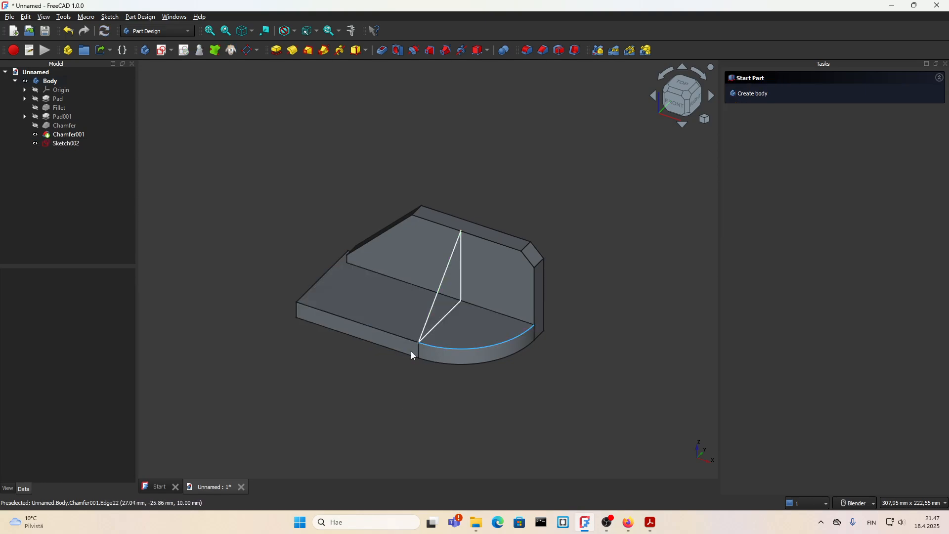
Pad the triangular rib sketch 10 mm in the reversed direction
scroll(404, 366, down, 2)
click(69, 144)
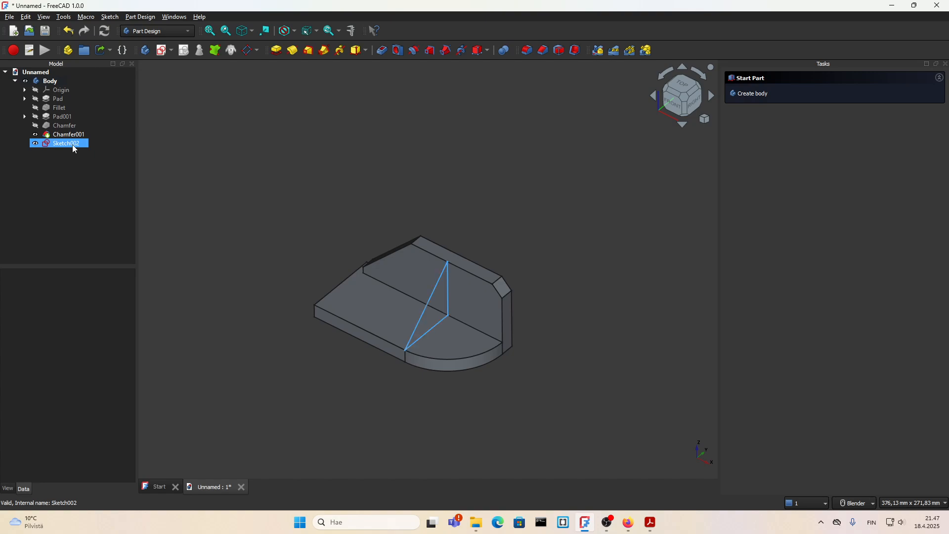
click(744, 104)
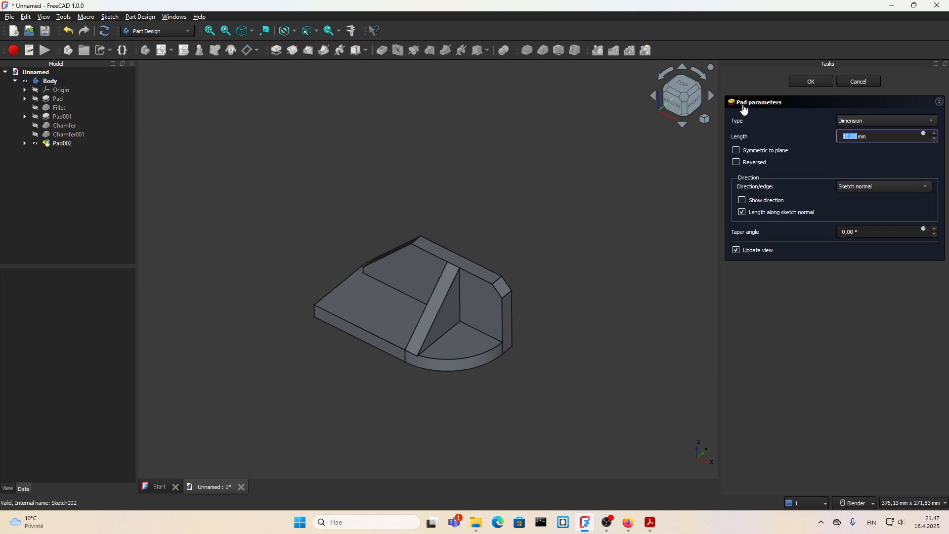
scroll(424, 333, up, 2)
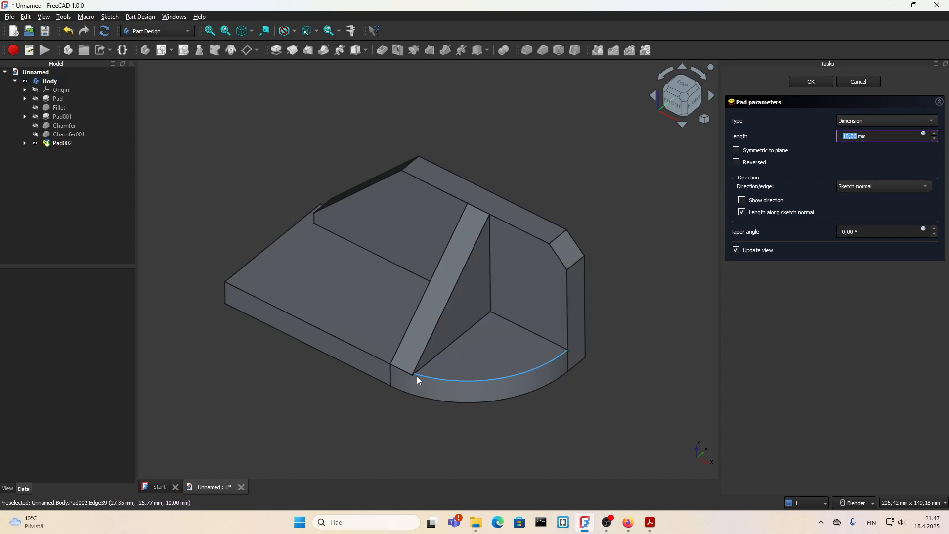
click(736, 163)
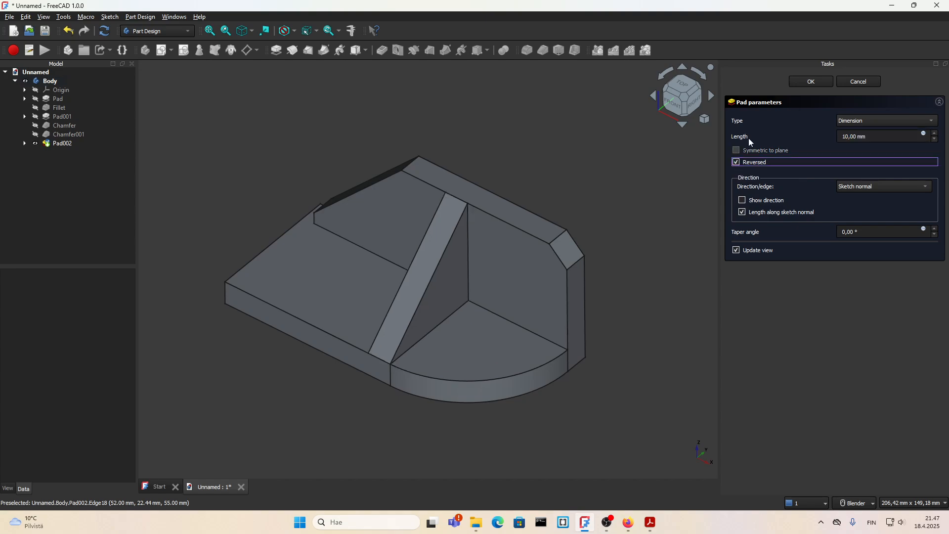
click(810, 82)
middle_drag(441, 313, 460, 335)
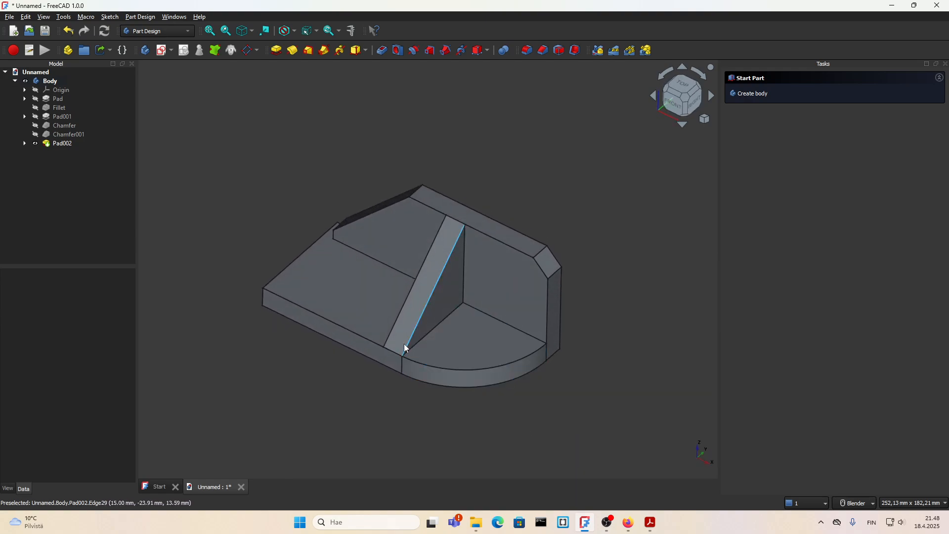
scroll(404, 343, up, 1)
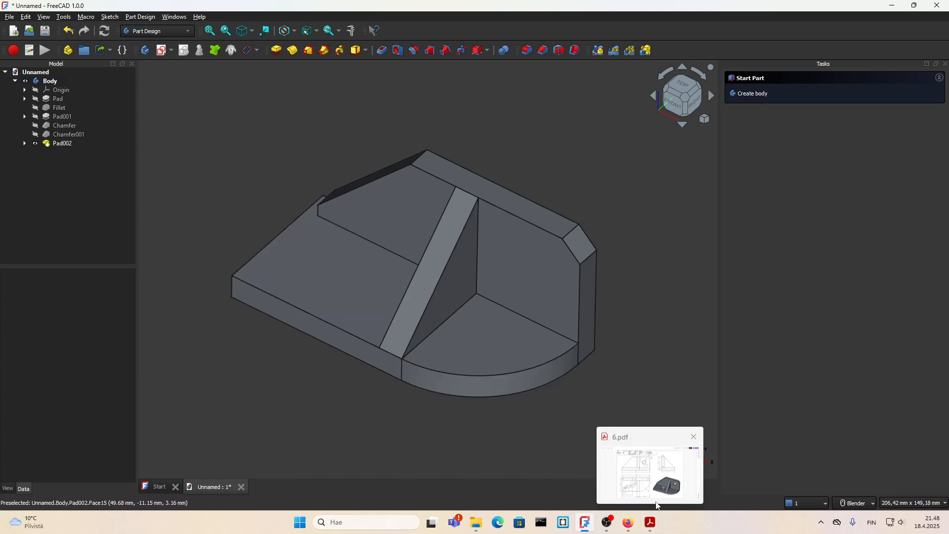
Look over the holes in the 6.pdf drawing, and view the ISO 4762 socket head cap screw page in Firefox
click(651, 522)
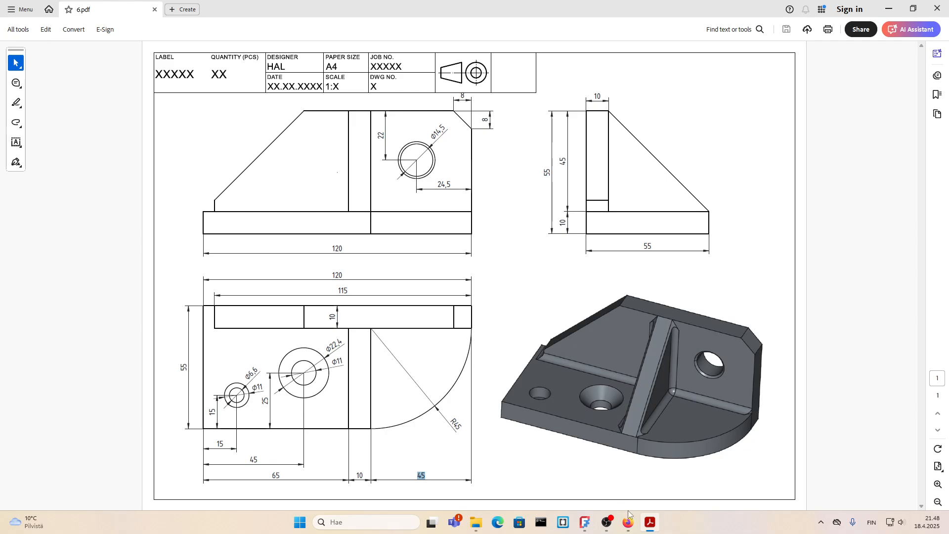
click(651, 522)
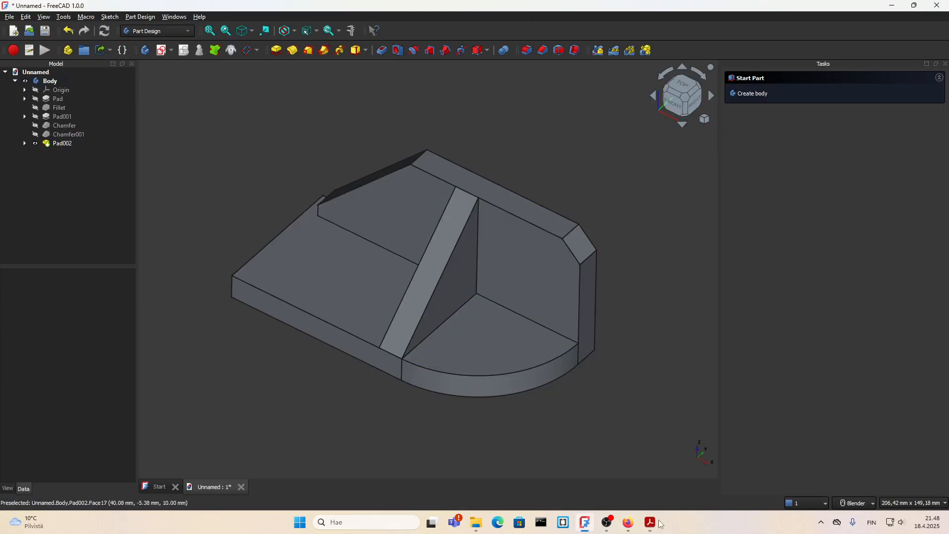
click(629, 522)
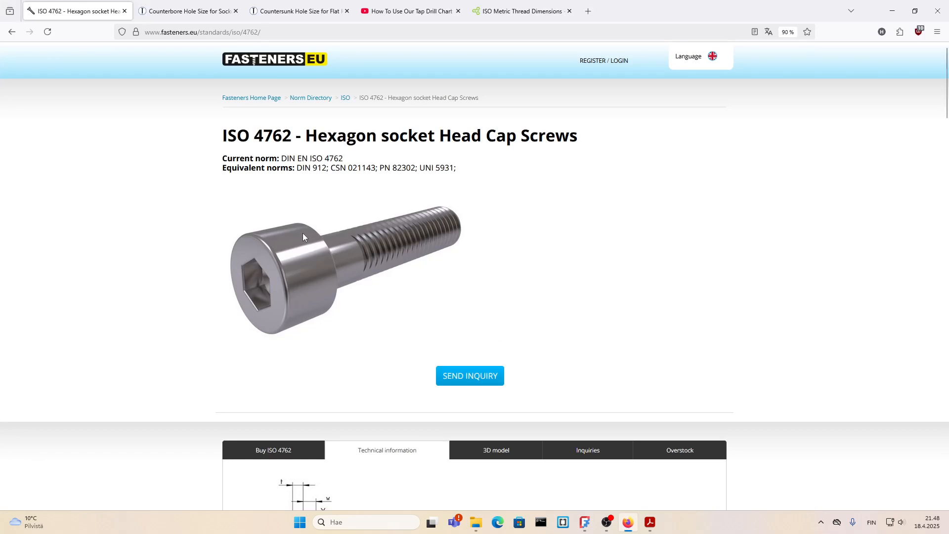
scroll(297, 218, down, 2)
scroll(292, 192, up, 2)
Examine the ISO 4762 counterbore article, its 3D example, section diagram and size chart for the M6 normal-fit pilot hole diameter
click(188, 11)
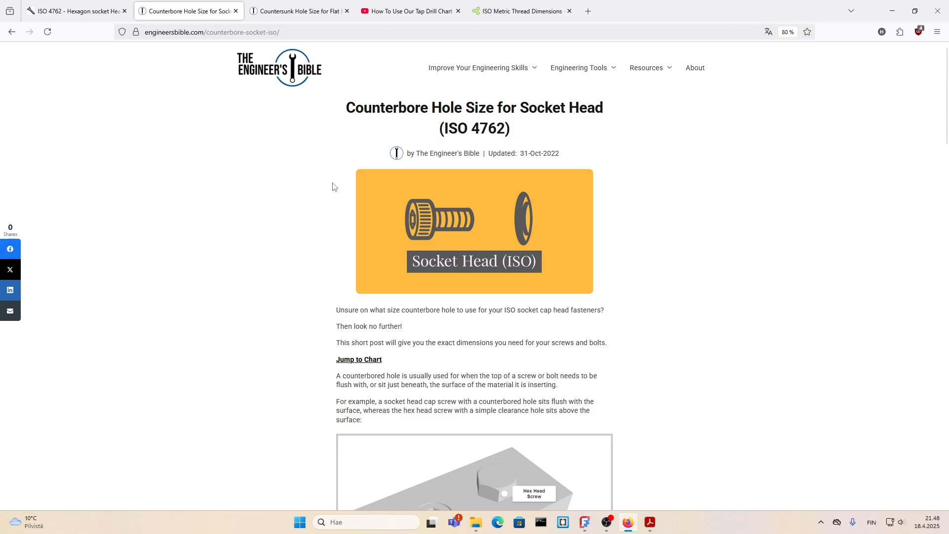
scroll(497, 299, down, 8)
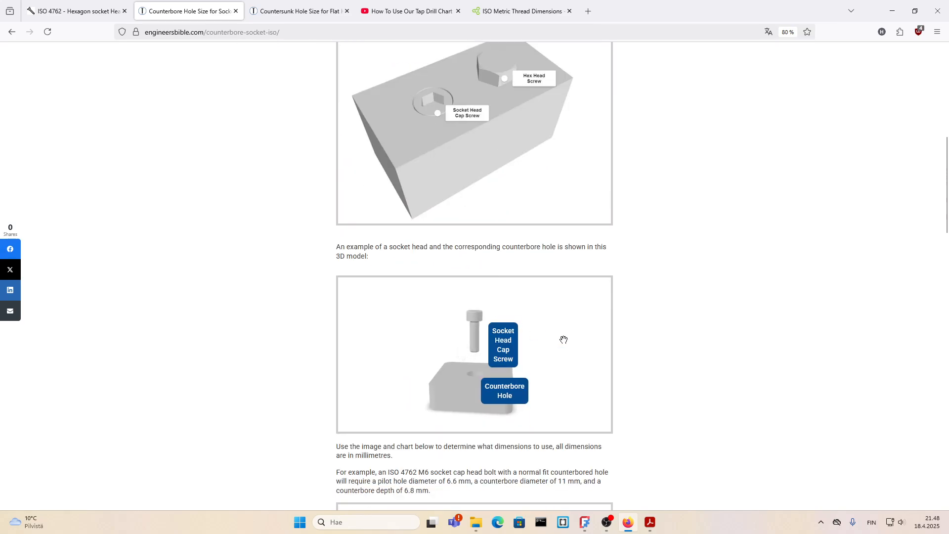
drag(552, 342, 536, 366)
scroll(474, 391, up, 5)
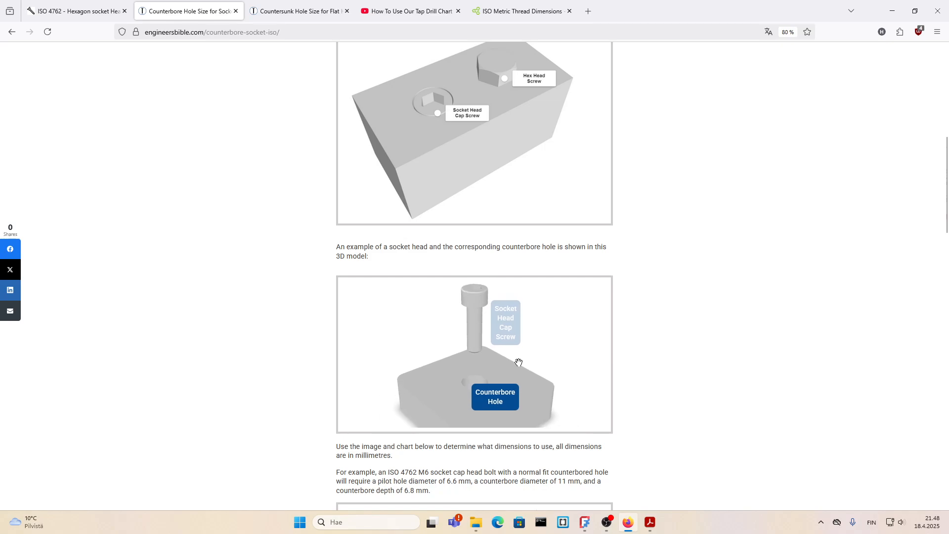
scroll(678, 348, down, 3)
scroll(680, 349, down, 3)
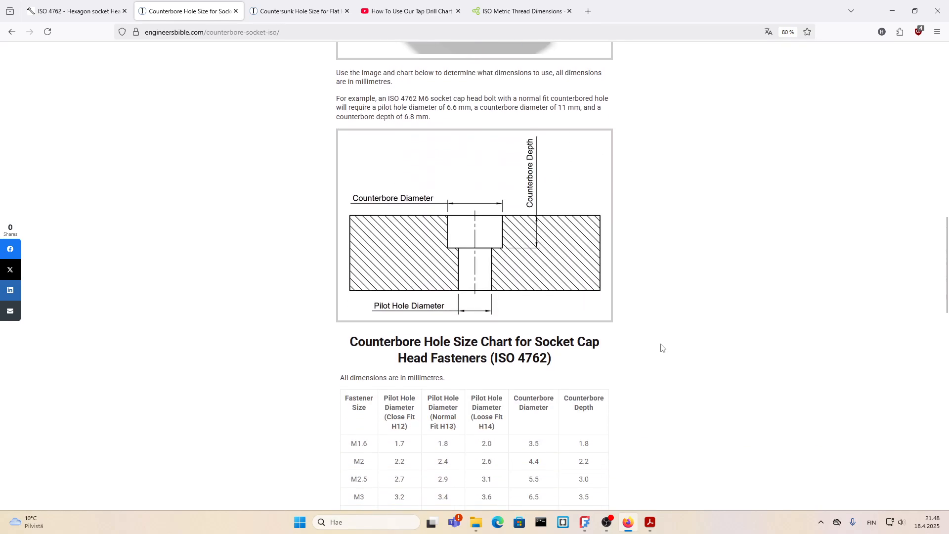
scroll(450, 321, down, 3)
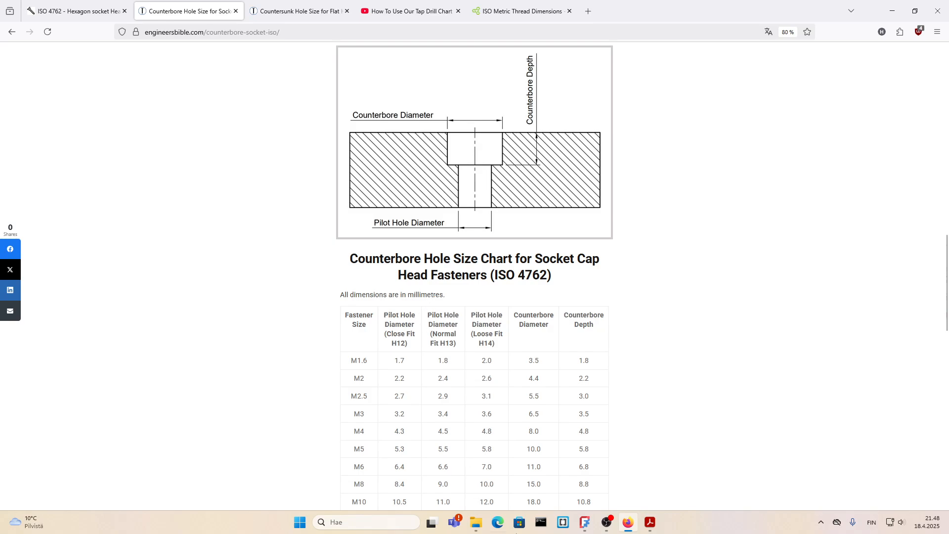
scroll(435, 403, up, 2)
scroll(426, 435, down, 1)
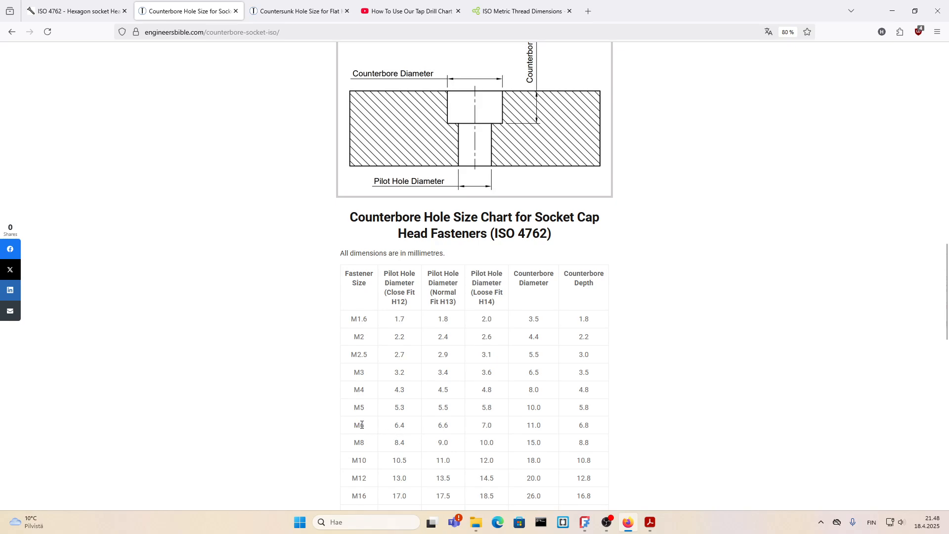
scroll(354, 428, up, 12)
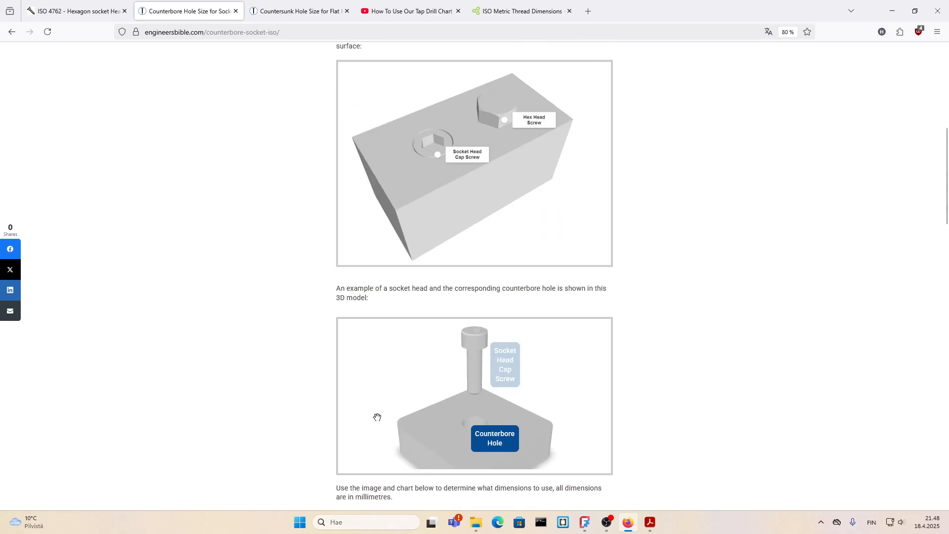
scroll(215, 256, down, 12)
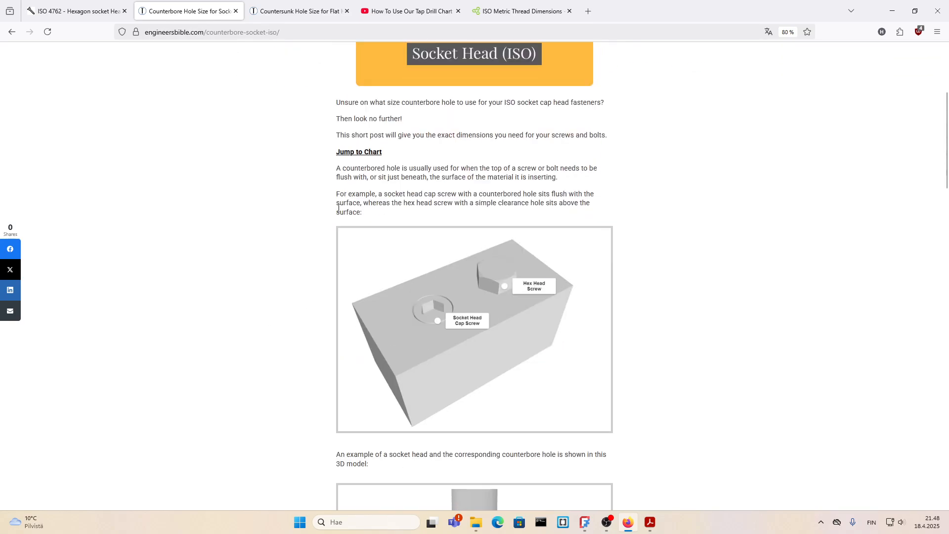
scroll(215, 256, down, 3)
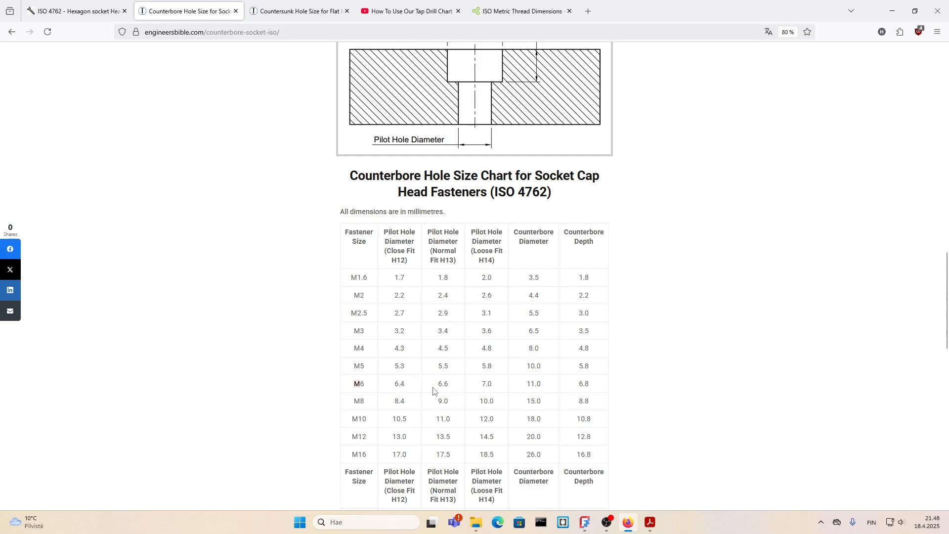
drag(433, 390, 454, 388)
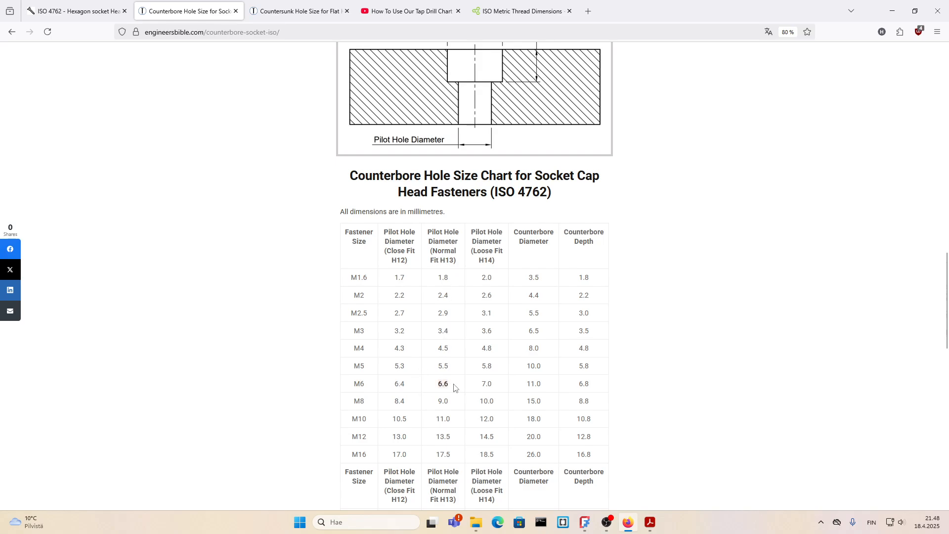
Check the small hole's counterbore diameter in the 6.pdf drawing and compare it with the counterbore diagram in Firefox
click(649, 522)
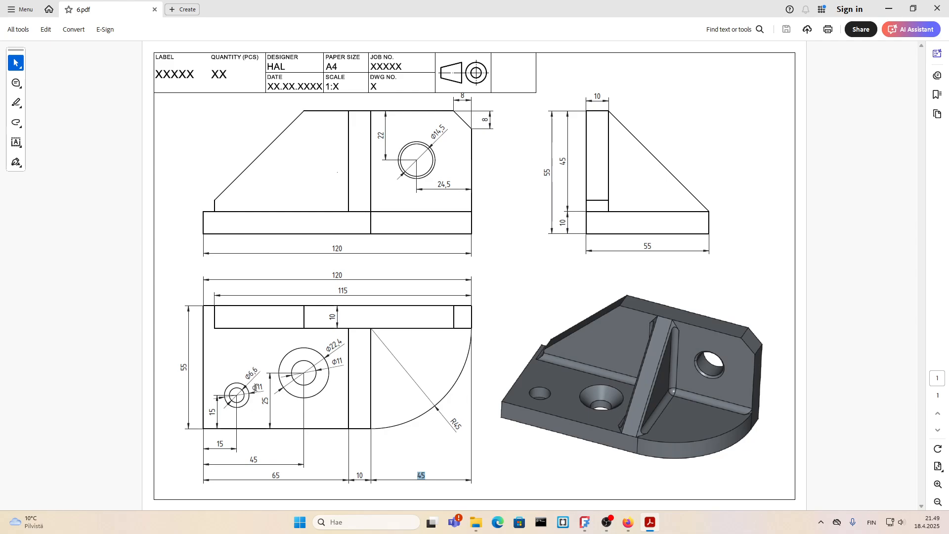
drag(252, 387, 264, 387)
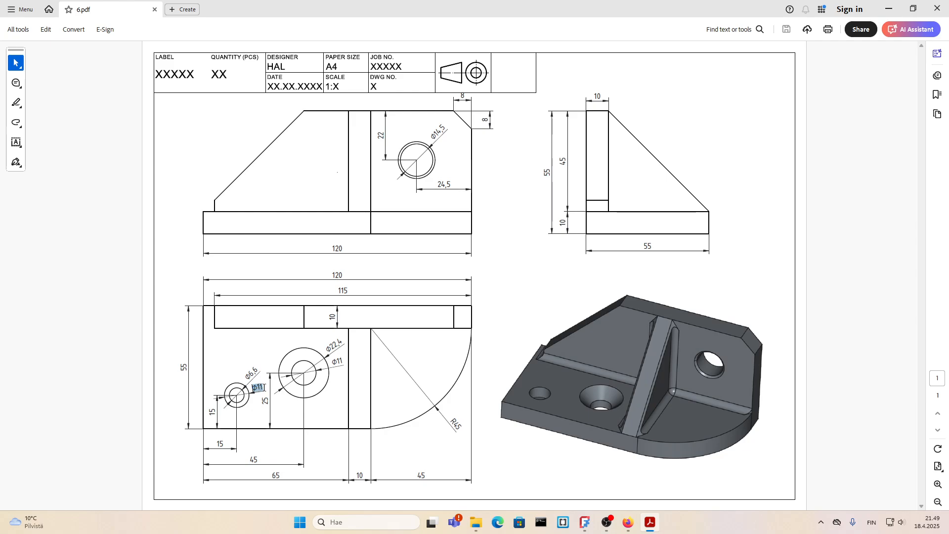
click(649, 523)
scroll(480, 286, up, 4)
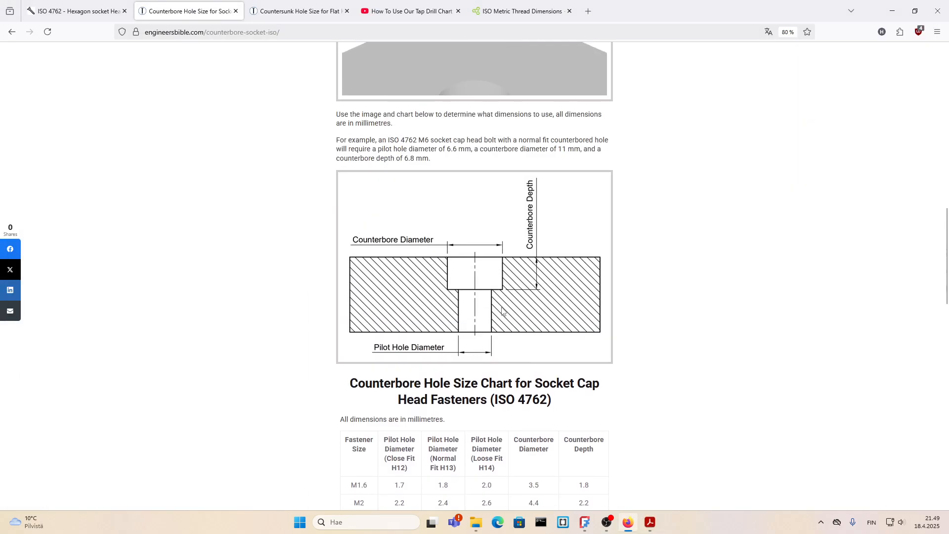
scroll(324, 254, up, 12)
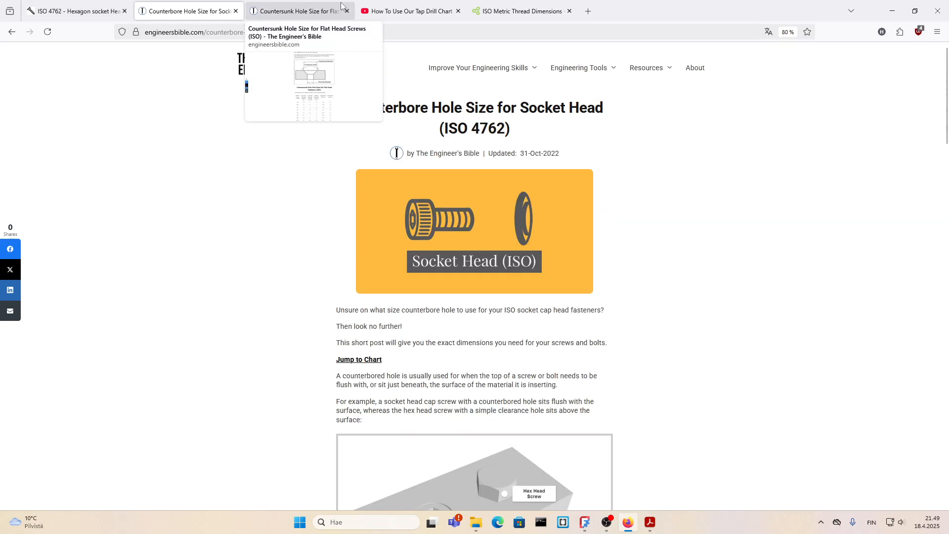
Examine the ISO 4762 screw drawing, legend and dimension table on the fasteners page for the M6 head diameter and height
click(323, 7)
click(215, 11)
click(93, 11)
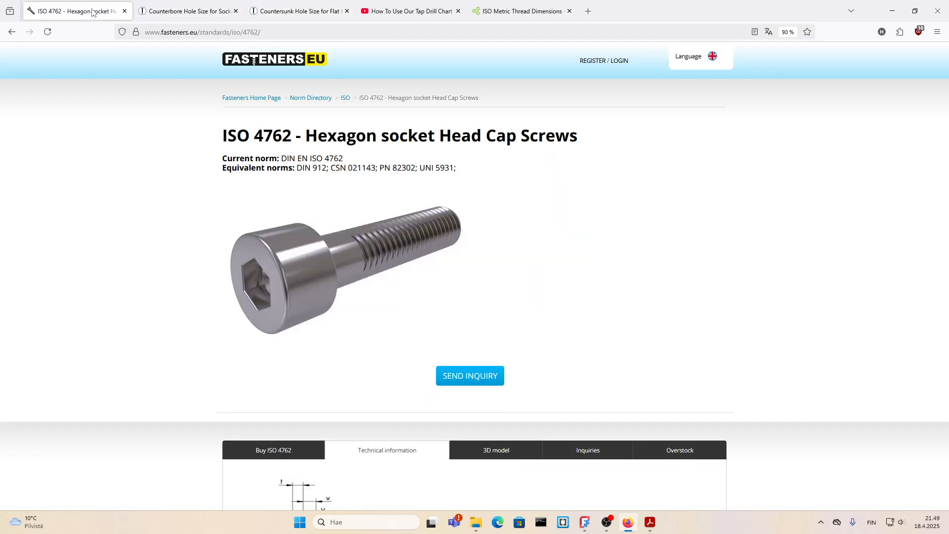
scroll(357, 296, down, 8)
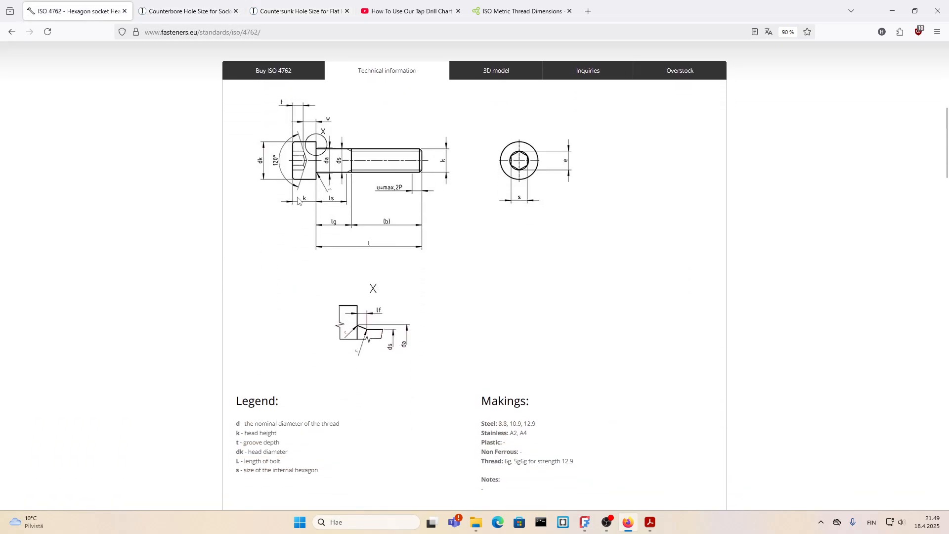
scroll(331, 292, down, 3)
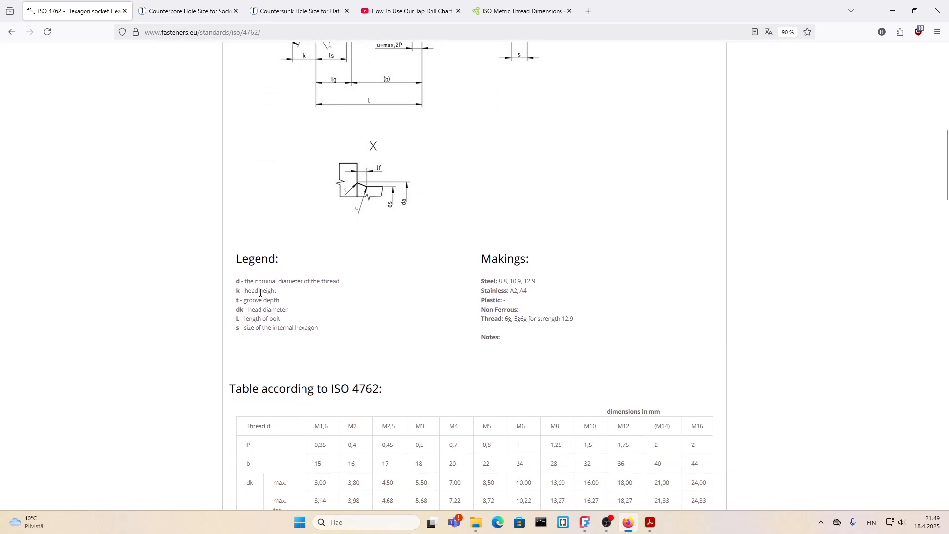
scroll(260, 292, down, 6)
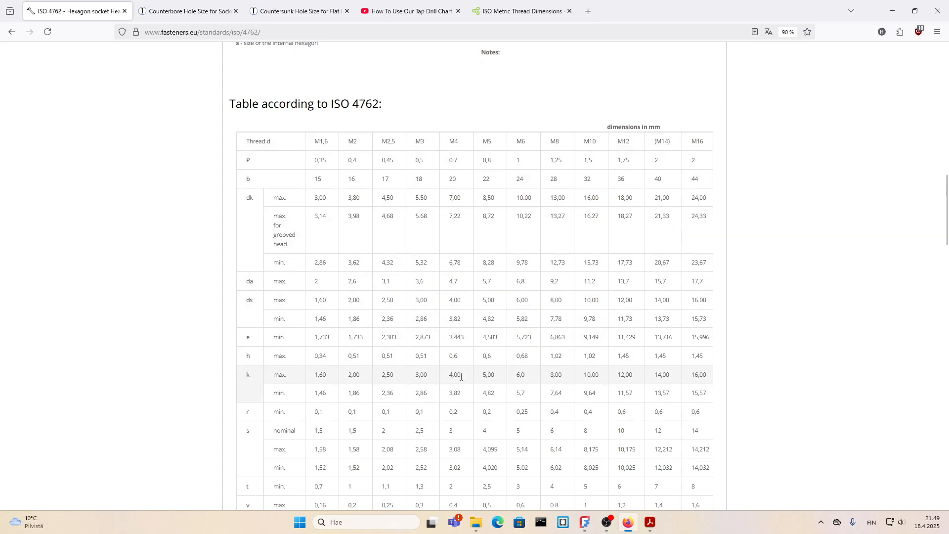
scroll(469, 371, up, 10)
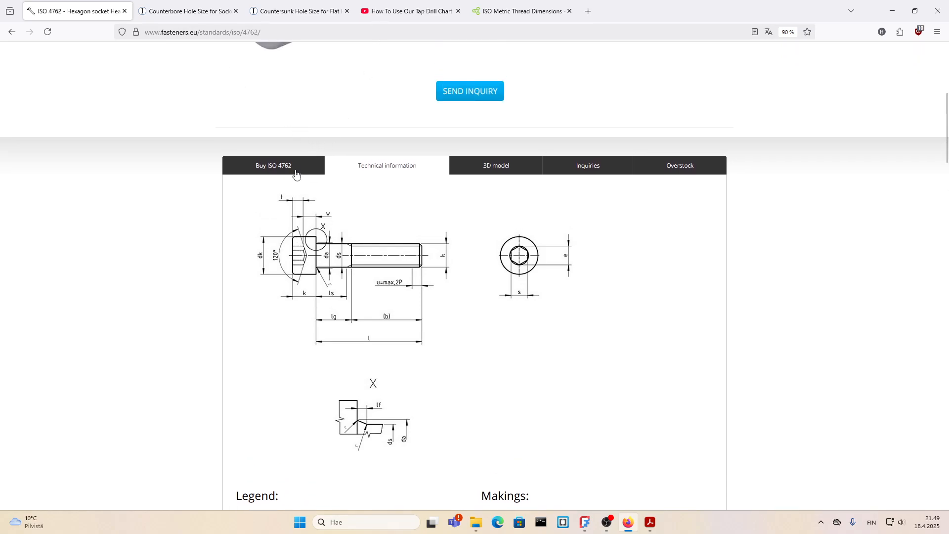
scroll(304, 301, down, 2)
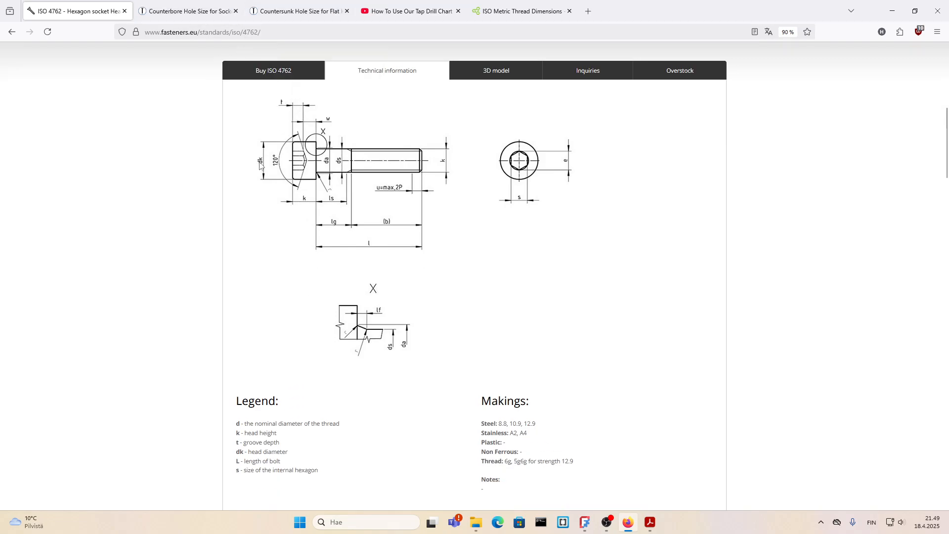
scroll(266, 191, down, 2)
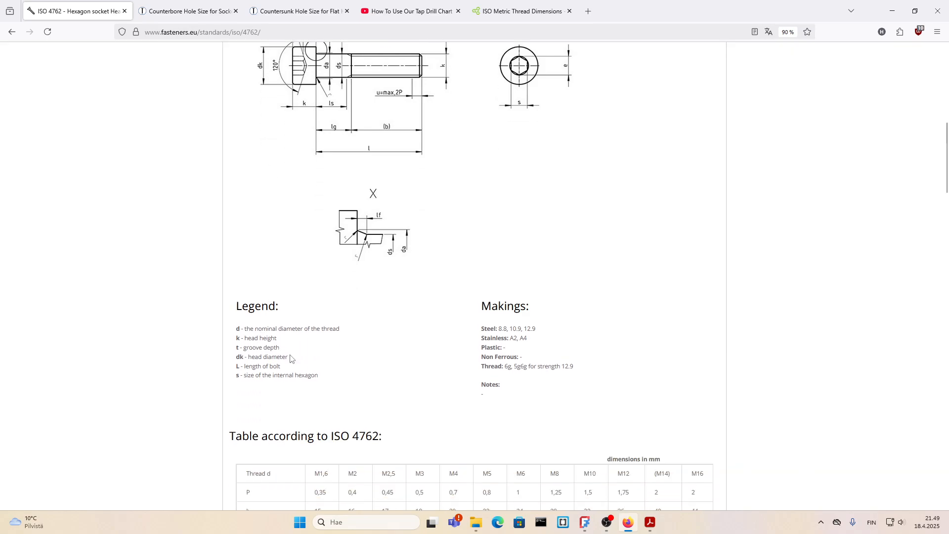
scroll(301, 356, down, 7)
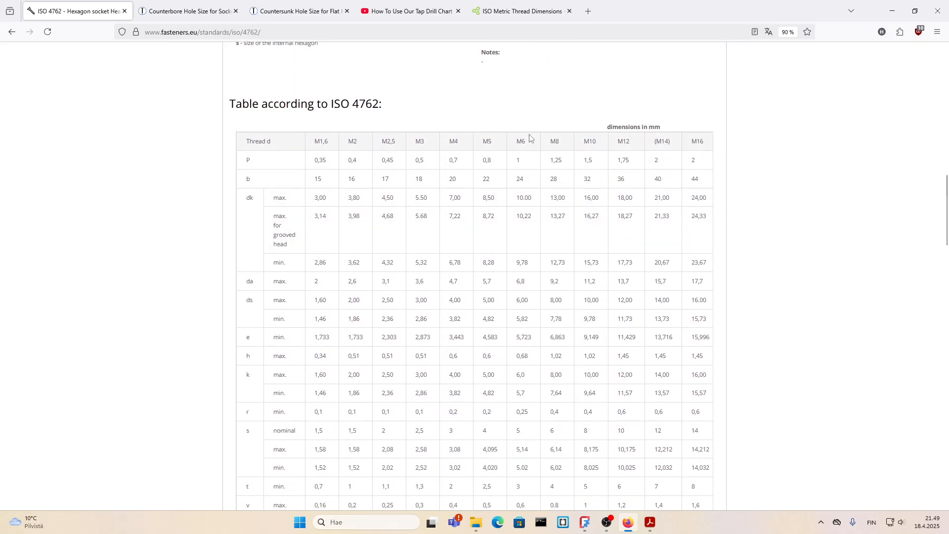
scroll(528, 237, down, 1)
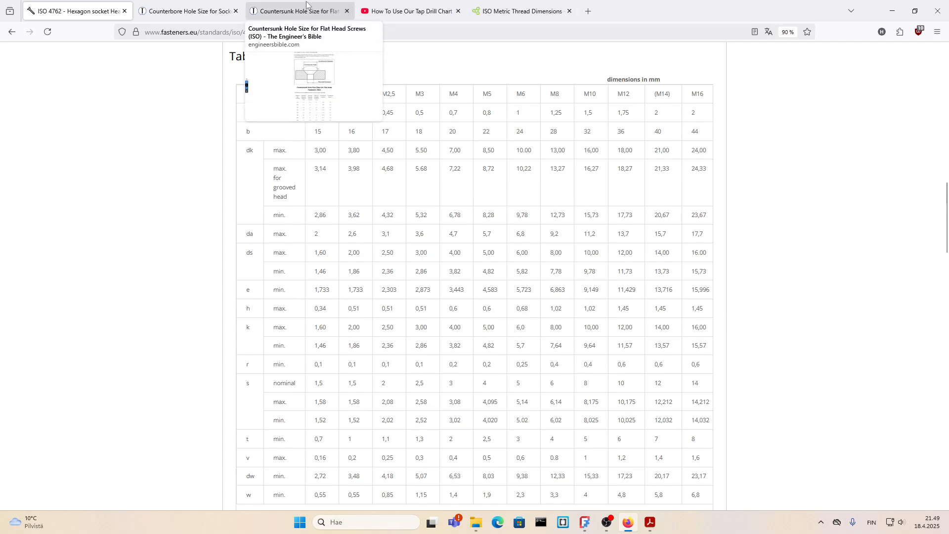
In FreeCAD, sketch a circle about 6.2 mm in diameter near the front-left corner of the base plate's top face
click(650, 523)
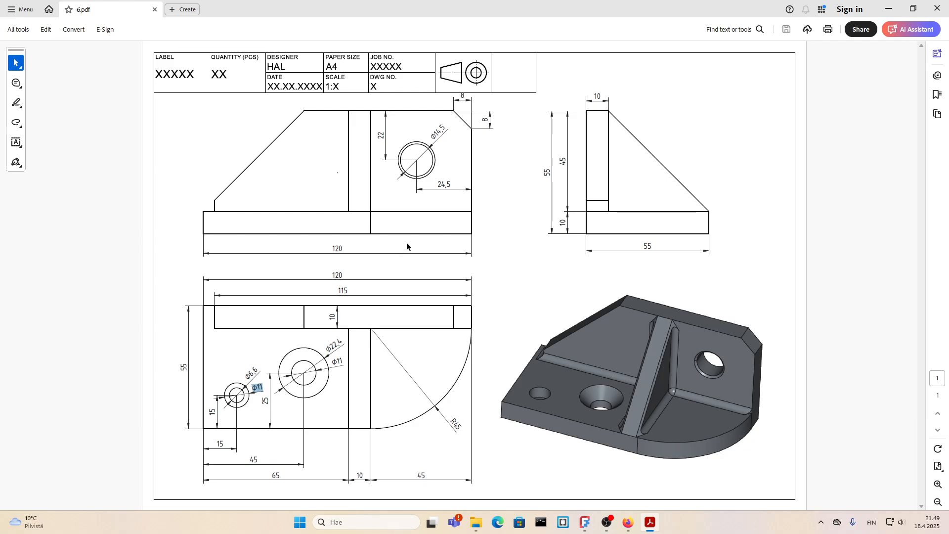
click(586, 523)
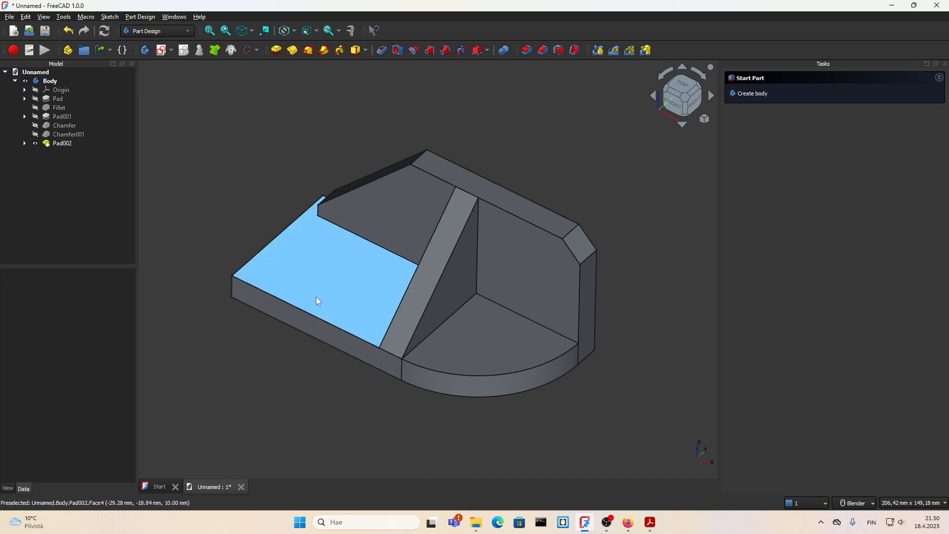
click(346, 259)
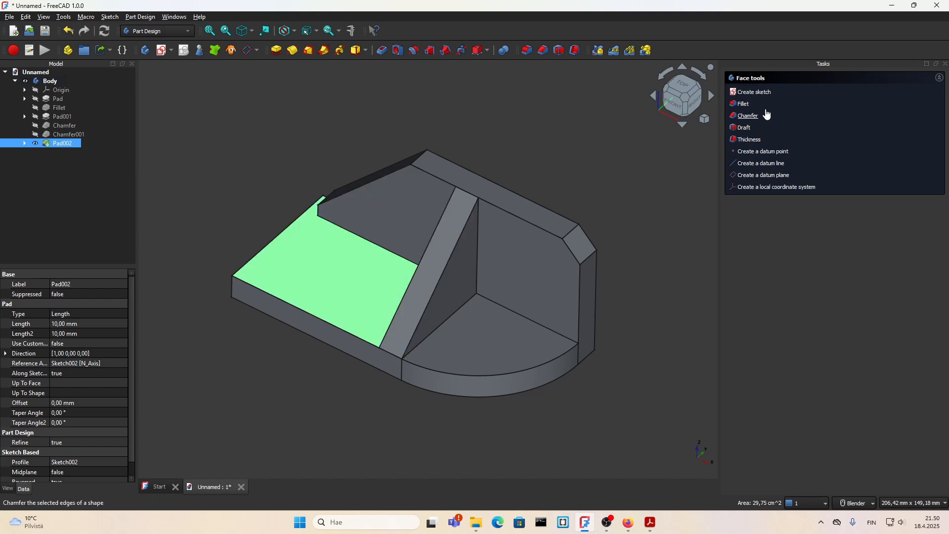
click(754, 92)
scroll(296, 341, up, 2)
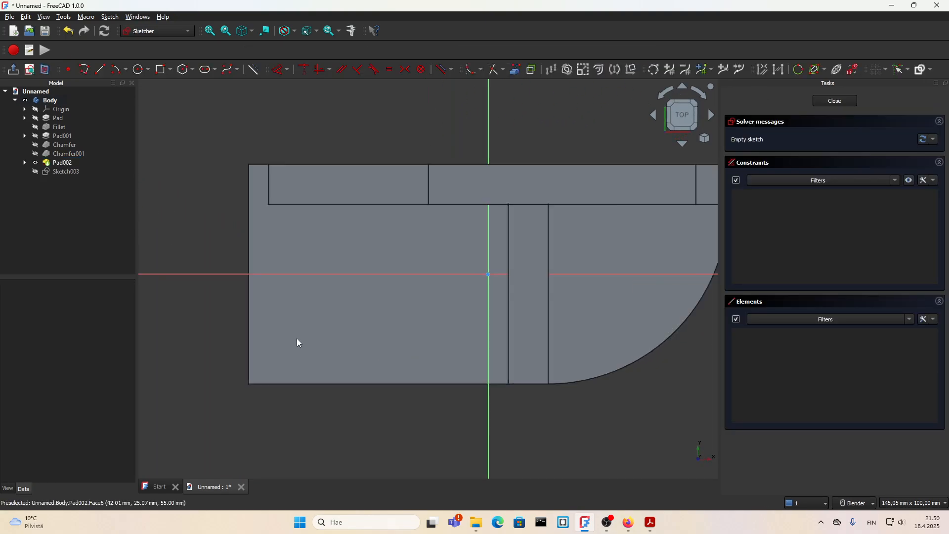
click(139, 71)
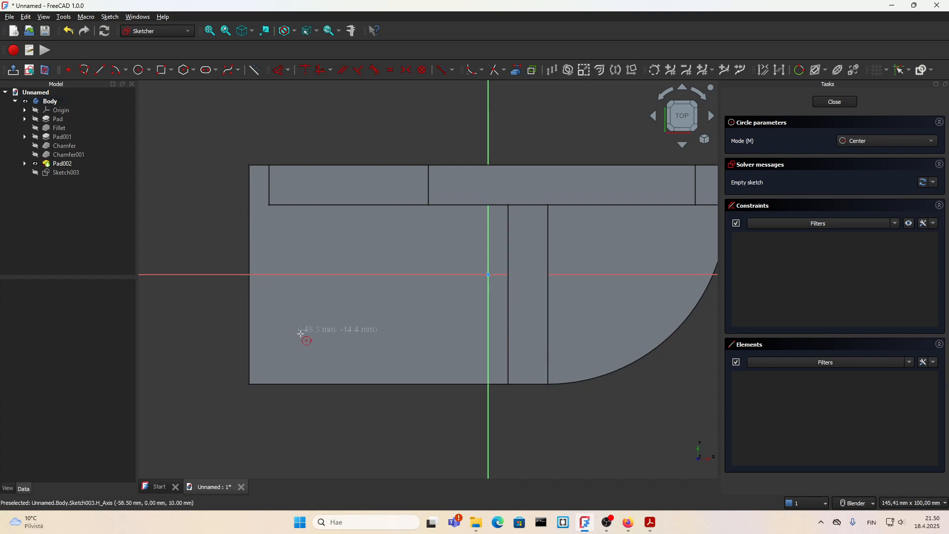
click(311, 323)
click(322, 330)
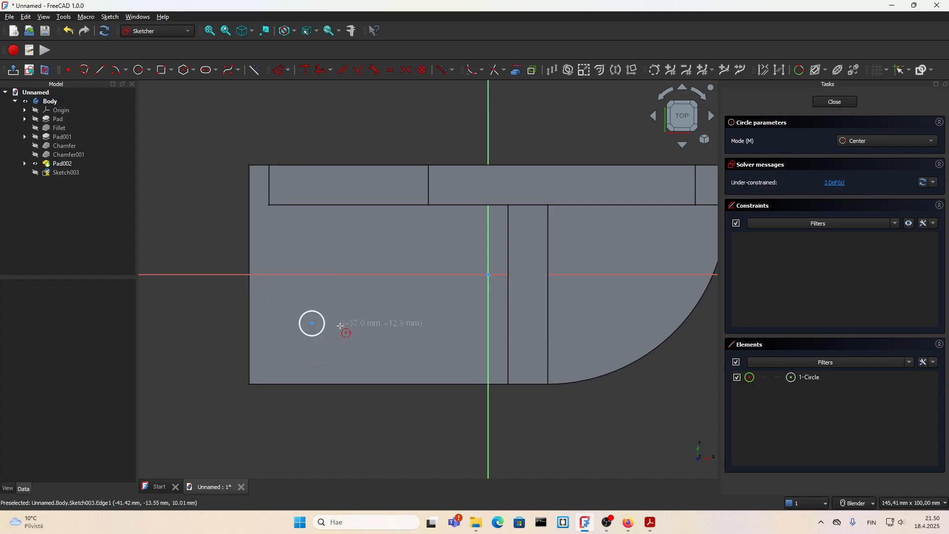
key(Escape)
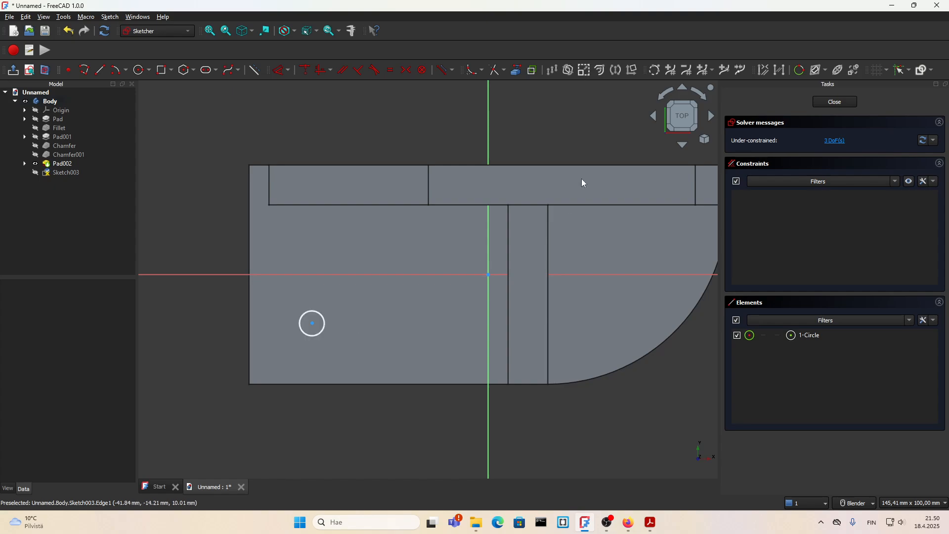
Project the base plate's left edge and front edge into the hole sketch as external geometry
click(519, 71)
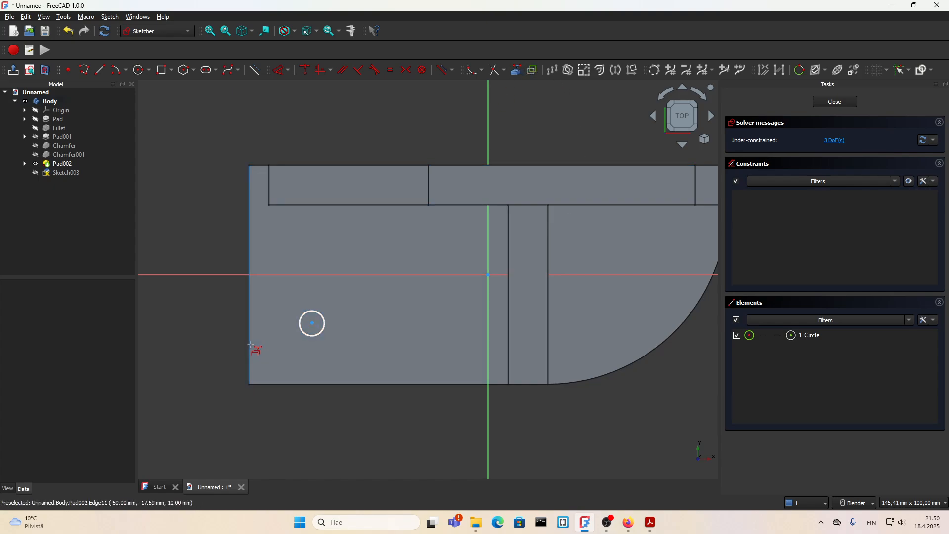
click(249, 346)
click(274, 383)
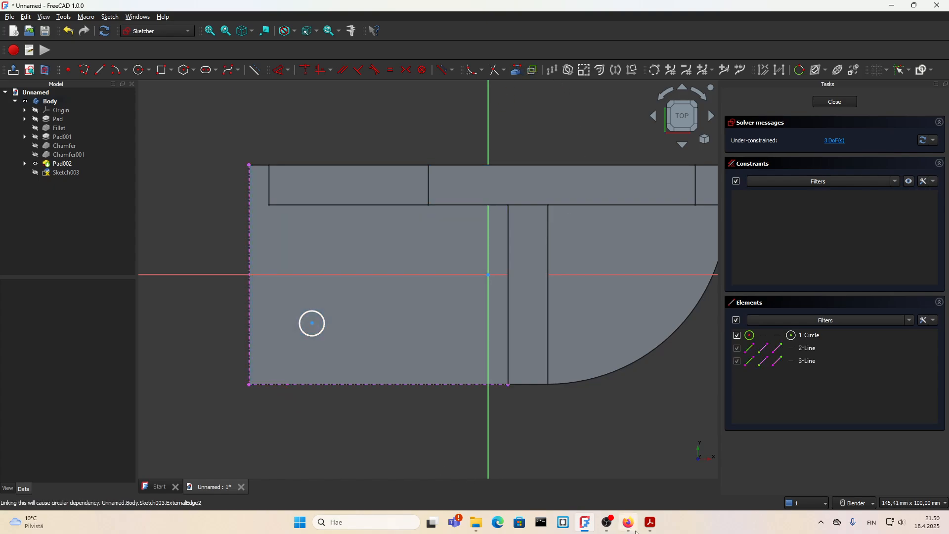
Consult the 6.pdf drawing and constrain the circle's centre 15 mm vertically from the base plate's front-left corner
click(650, 523)
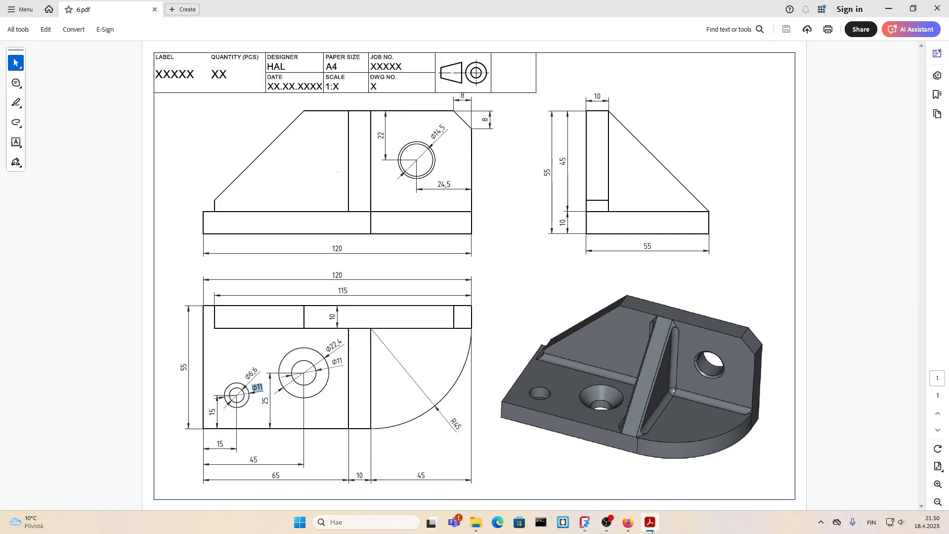
key(alt+Tab)
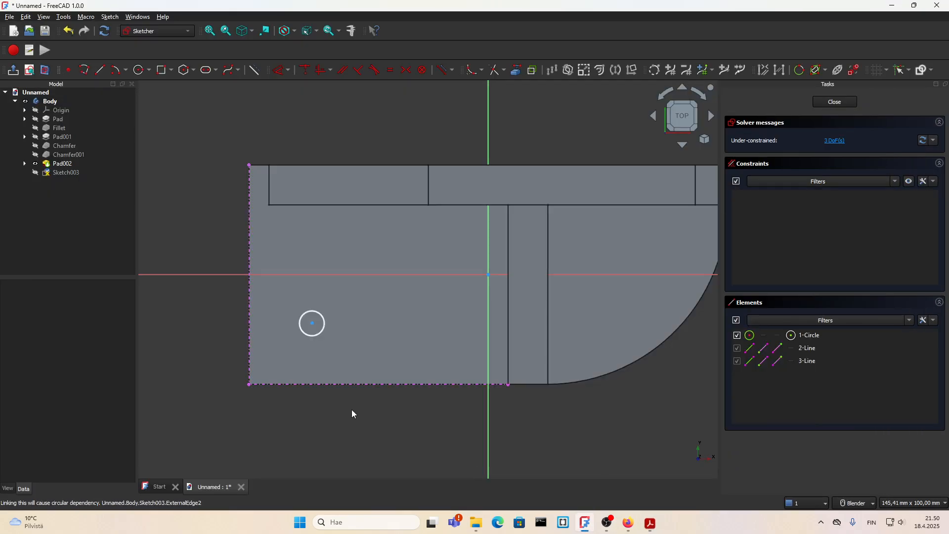
click(249, 384)
click(312, 324)
key(i)
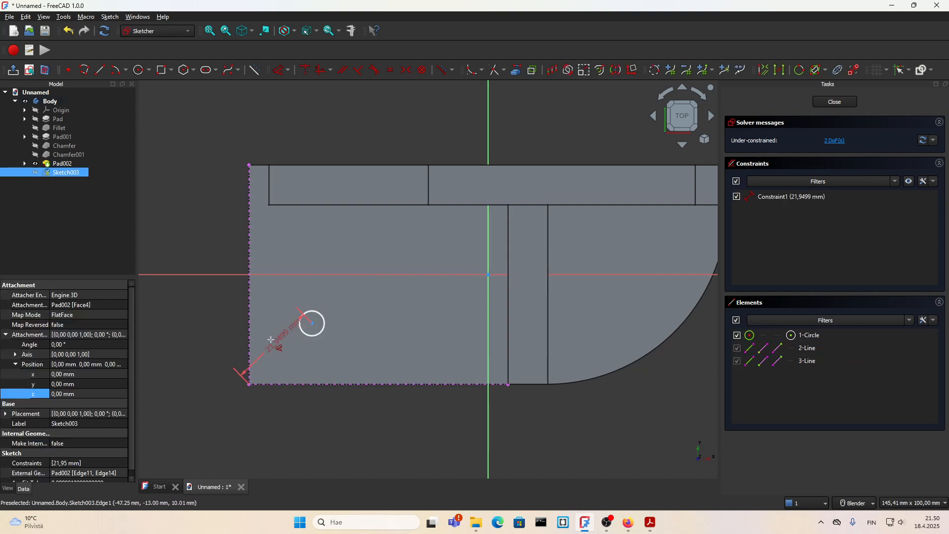
text(15)
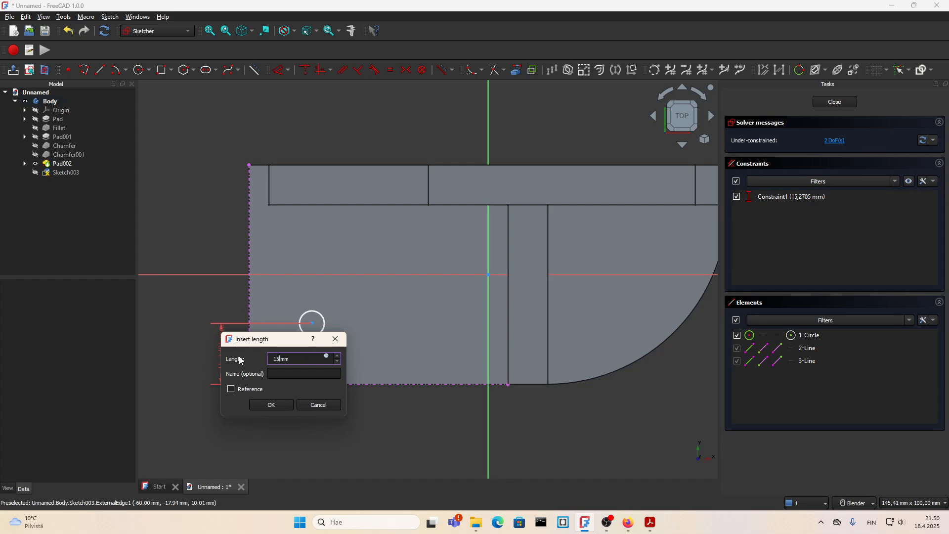
click(271, 404)
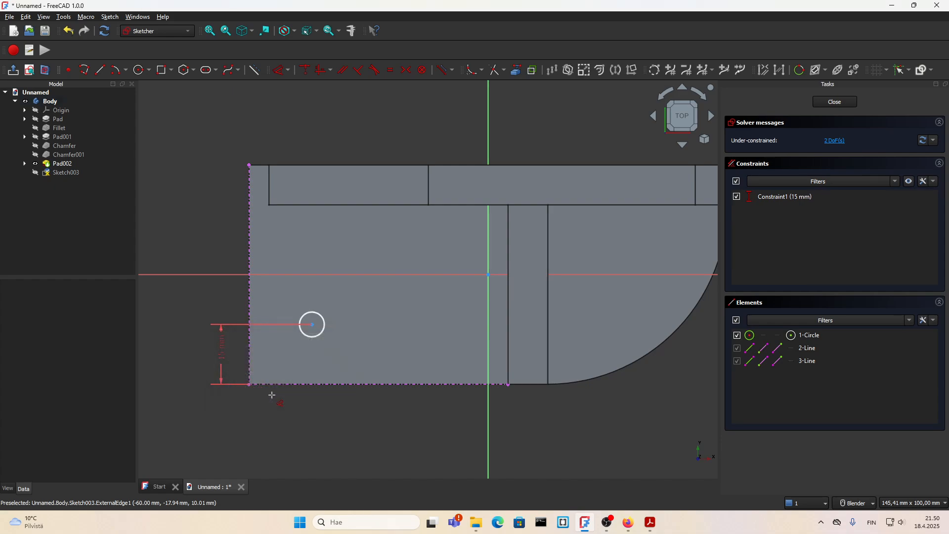
Constrain the circle's centre 15 mm horizontally from the base plate's front-left corner
click(249, 385)
click(312, 327)
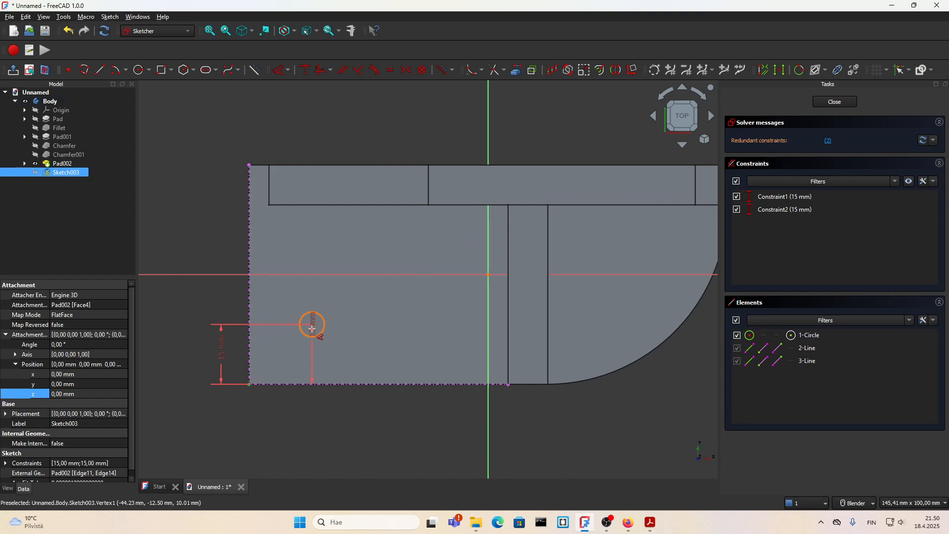
click(286, 410)
text(15)
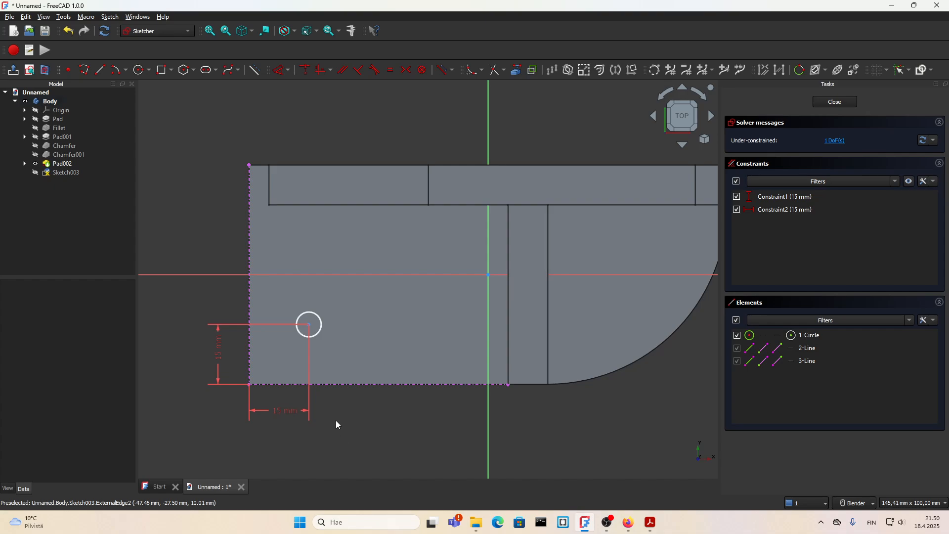
click(322, 325)
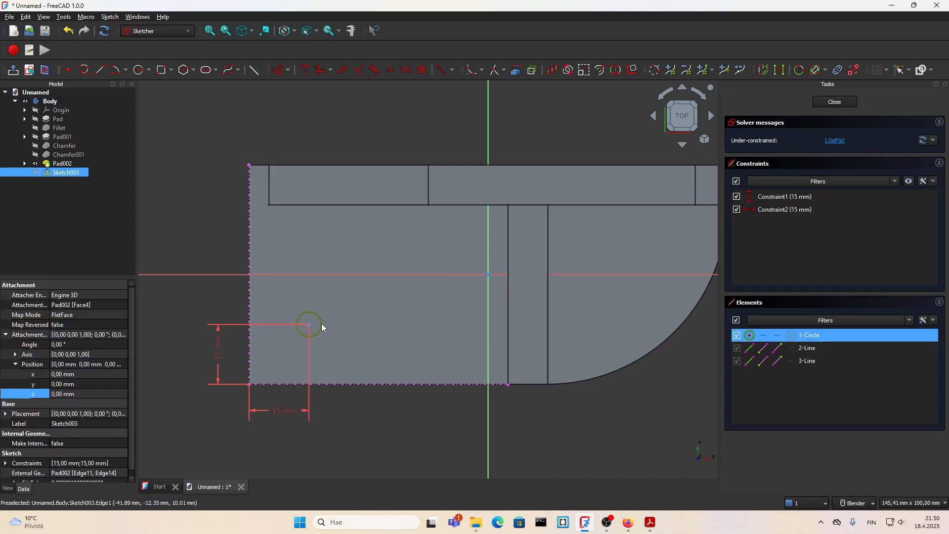
click(338, 402)
key(d)
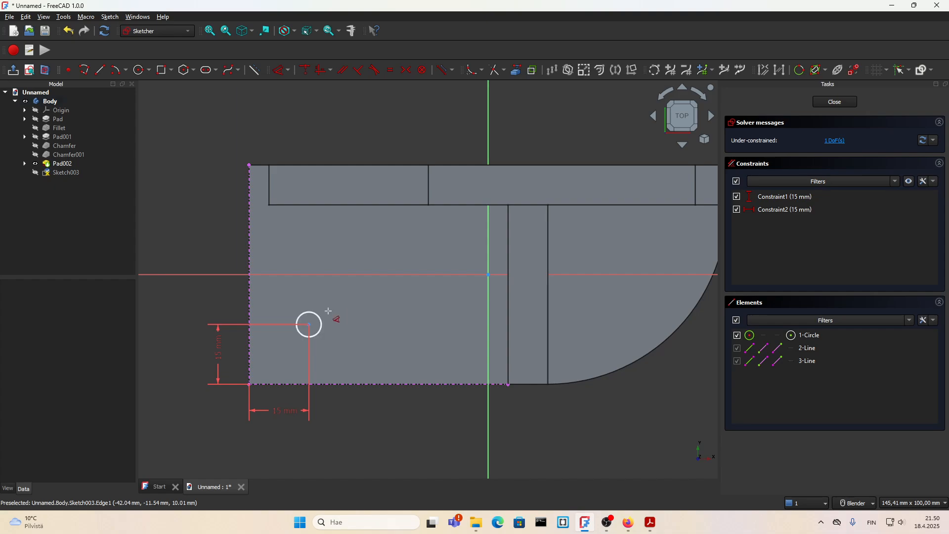
click(322, 323)
click(350, 307)
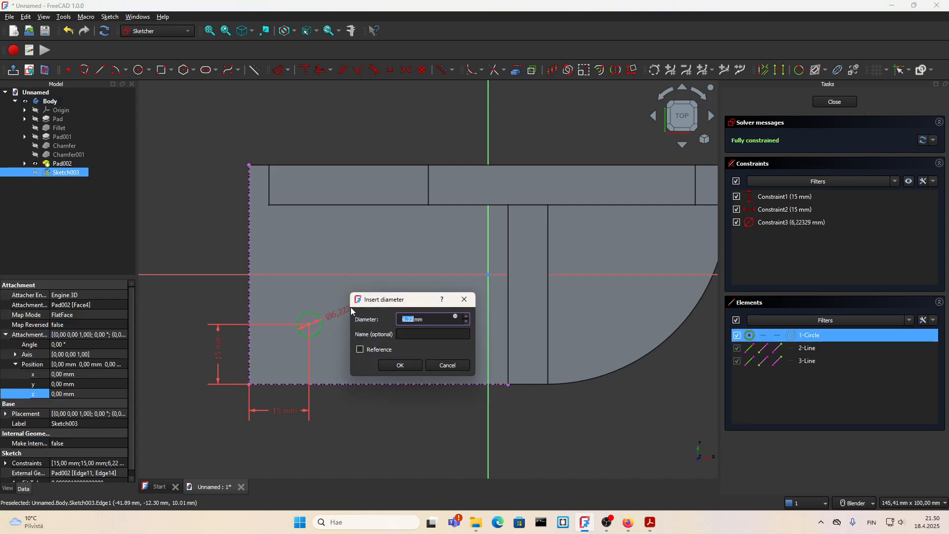
click(446, 365)
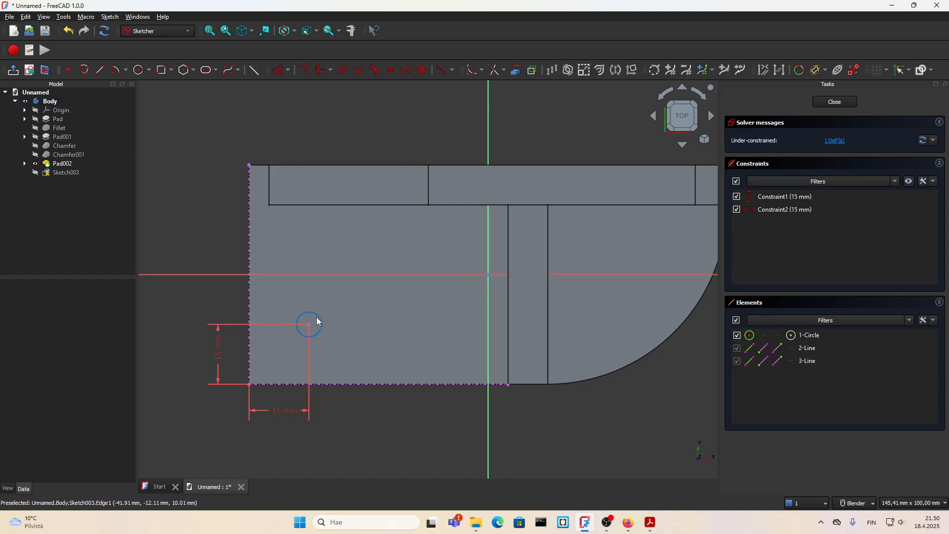
Close the sketch and start a Hole feature from it with ISO metric regular profile, size M6 and Standard clearance
click(848, 106)
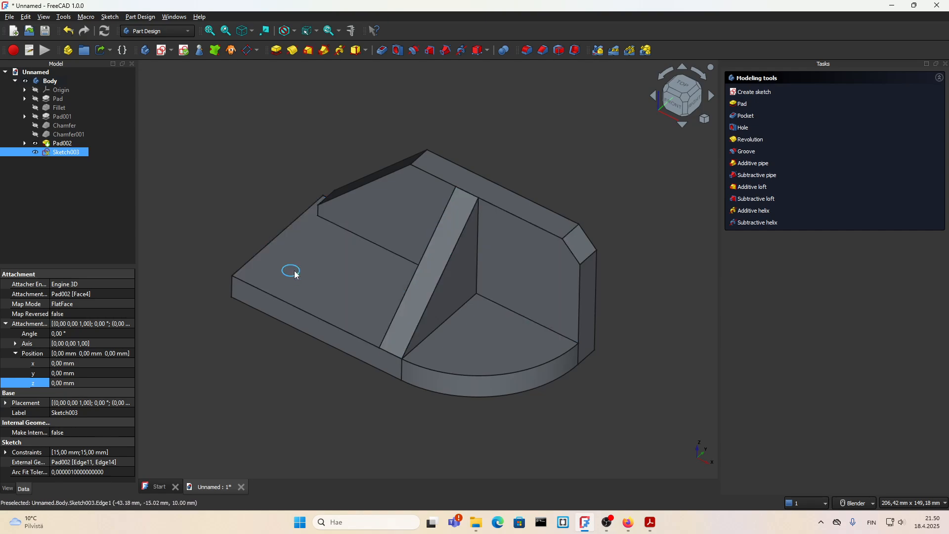
click(746, 128)
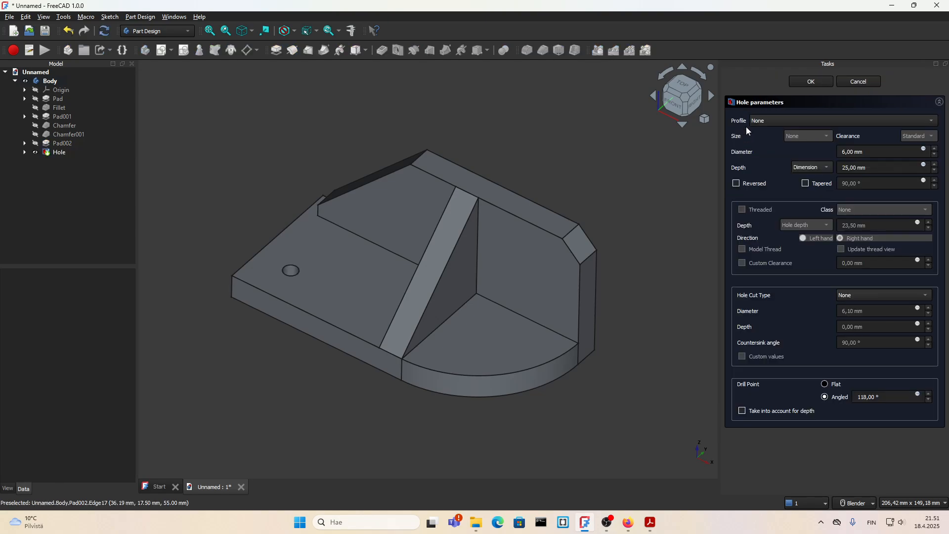
click(760, 121)
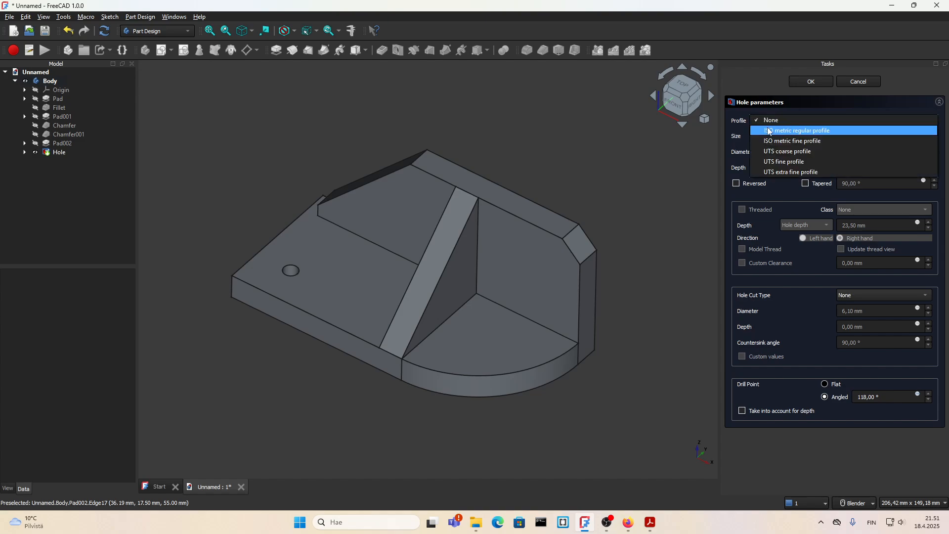
click(828, 131)
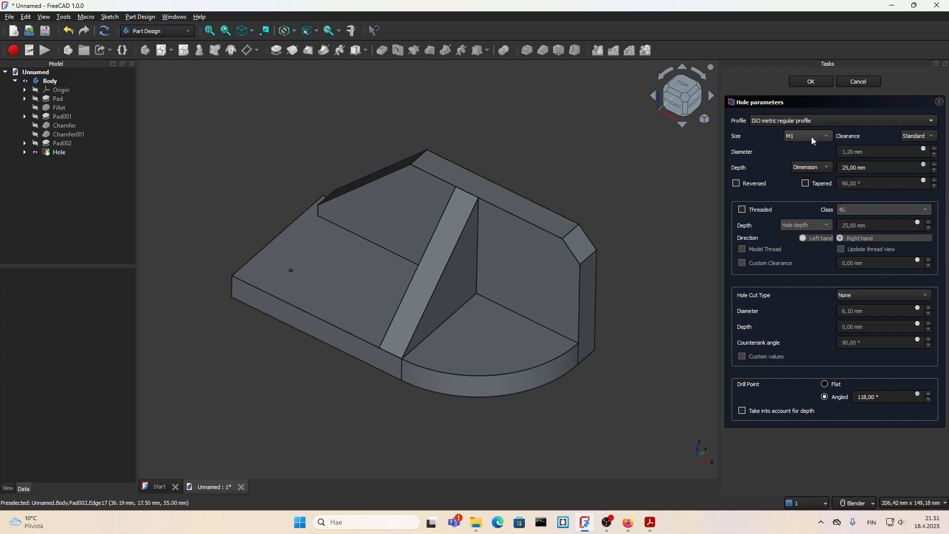
click(812, 140)
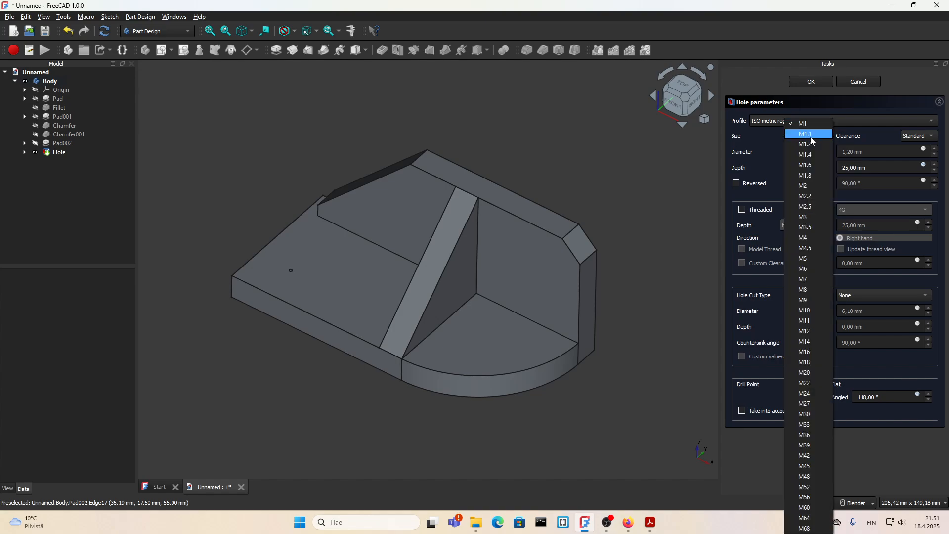
click(809, 269)
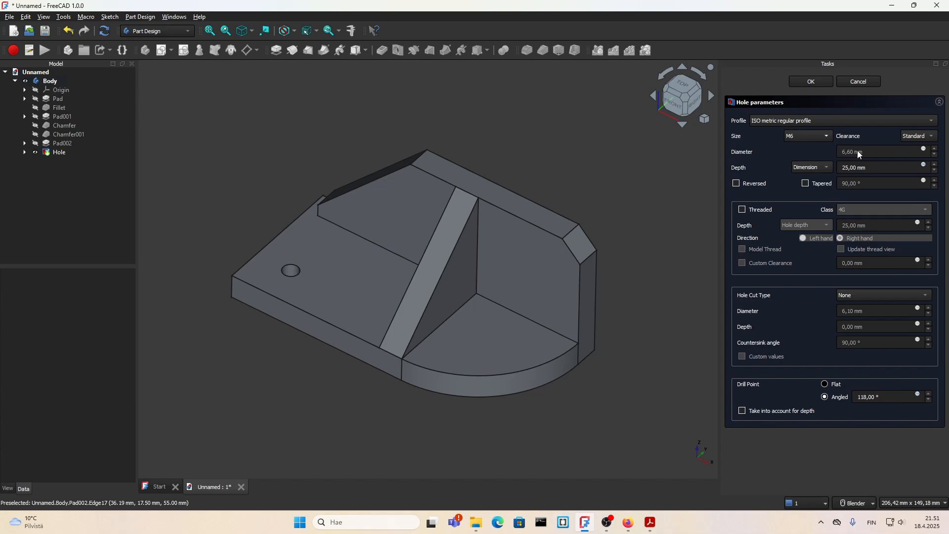
click(920, 137)
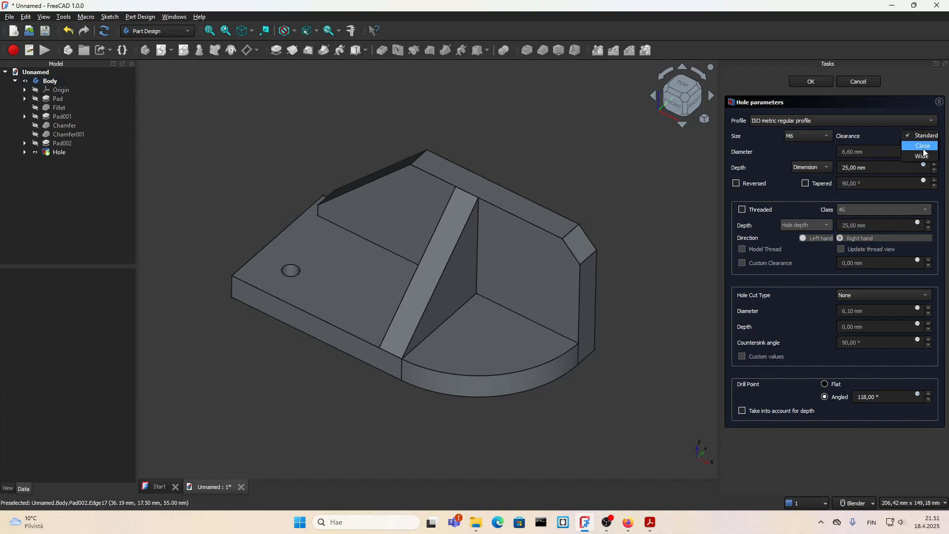
click(855, 129)
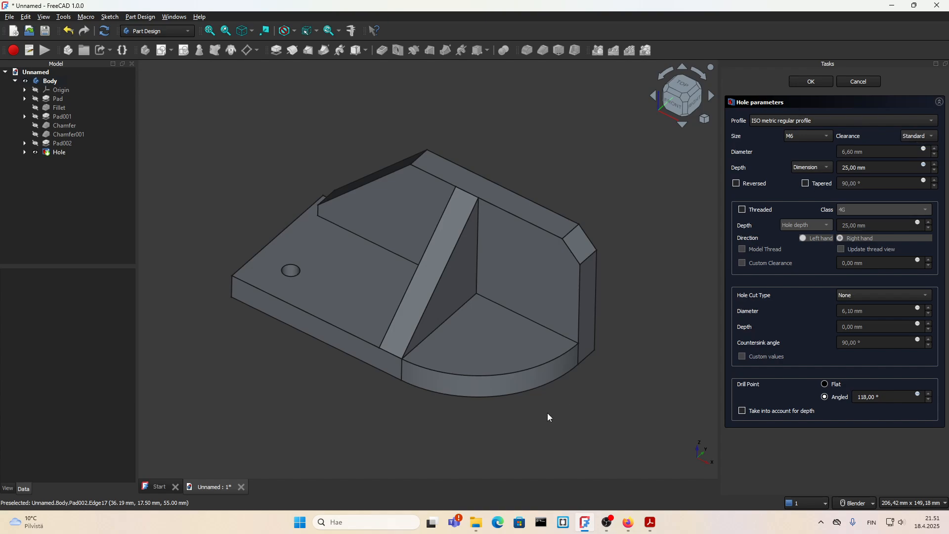
Check the small hole in the 6.pdf drawing and the M6 row of the ISO 4762 counterbore size chart in Firefox
click(650, 522)
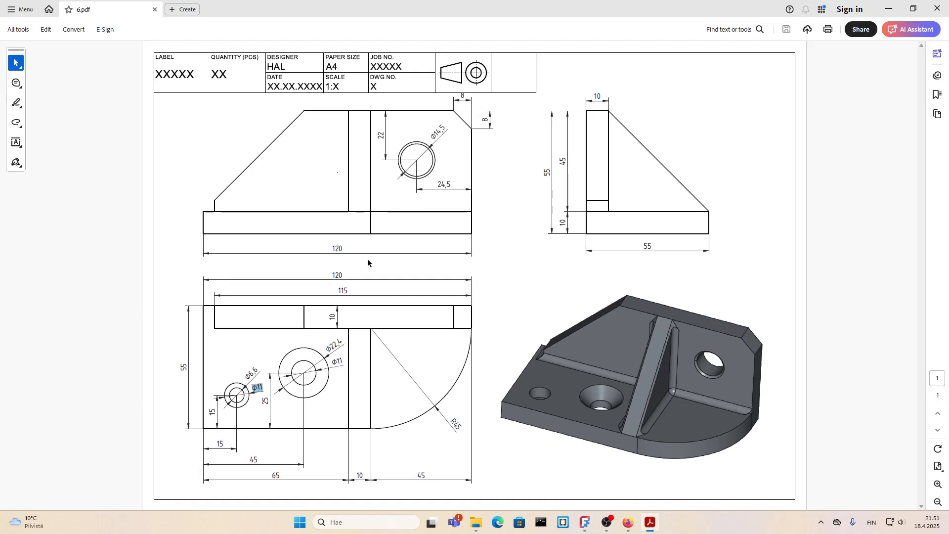
click(628, 522)
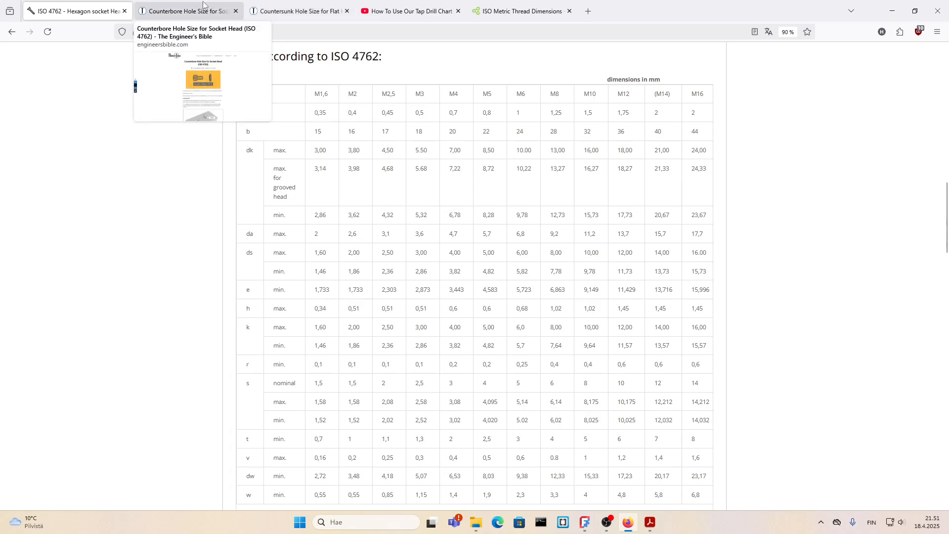
click(188, 11)
scroll(301, 263, down, 3)
scroll(301, 261, down, 10)
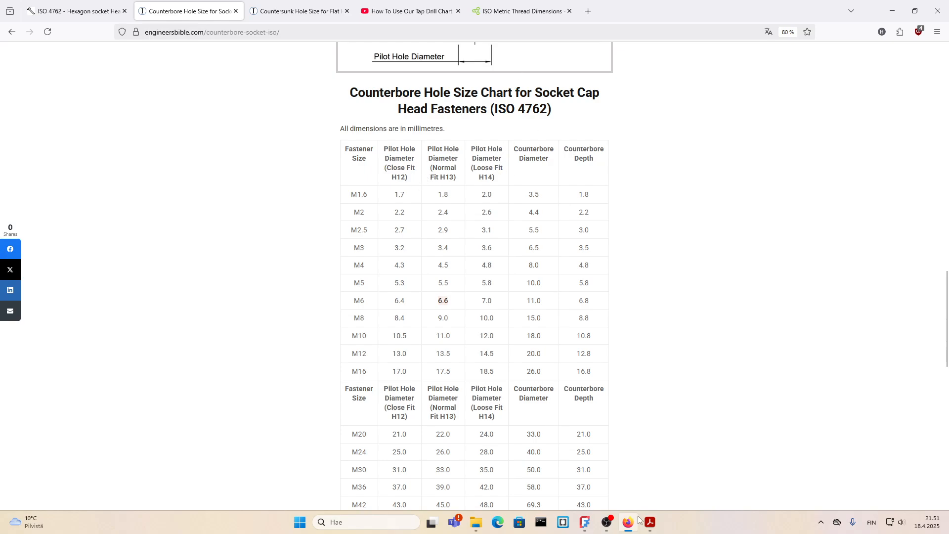
Back in FreeCAD, give the M6 hole a Counterbore cut, 11 mm in diameter and 6.4 mm deep, and finish the feature
click(585, 522)
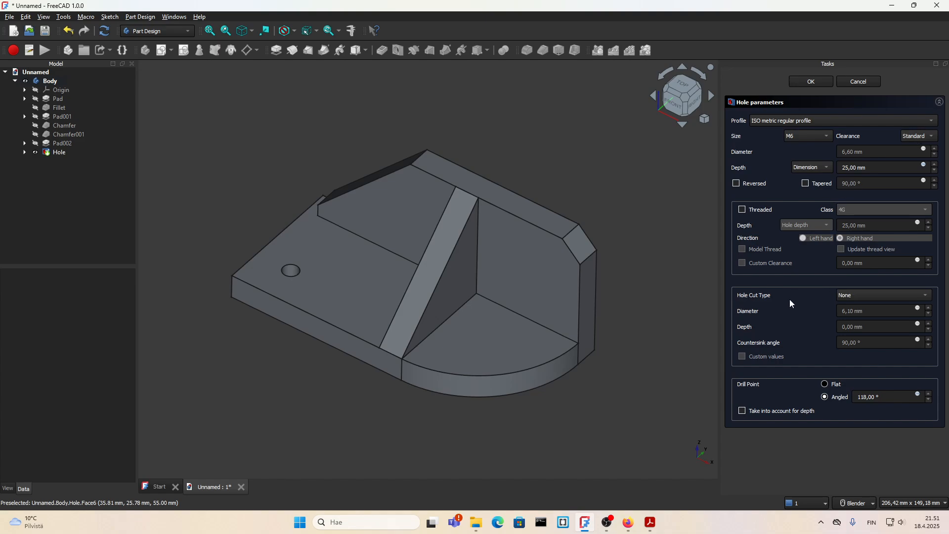
click(844, 297)
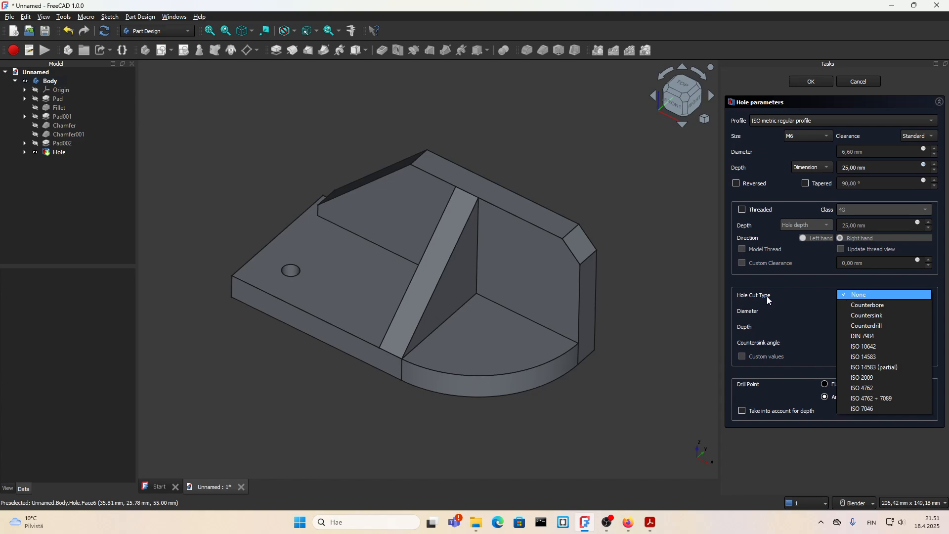
click(868, 305)
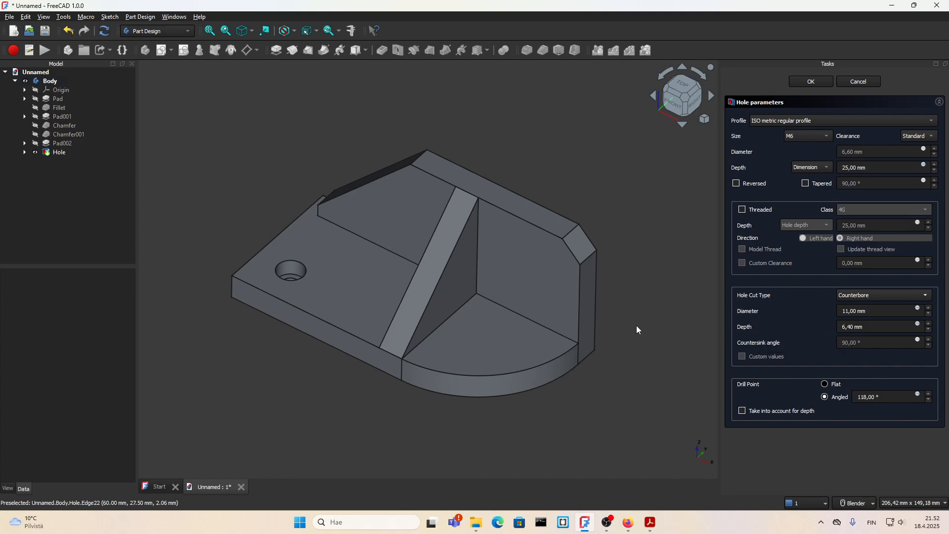
click(812, 82)
scroll(568, 238, down, 2)
scroll(371, 272, up, 3)
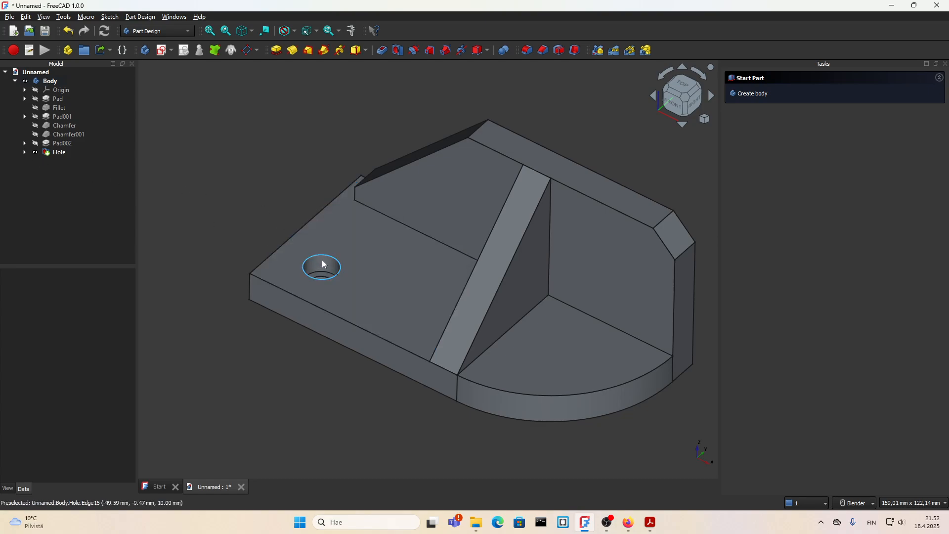
Inspect the counterbored M6 hole on the model and check the larger base plate hole in the 6.pdf drawing
scroll(326, 266, down, 2)
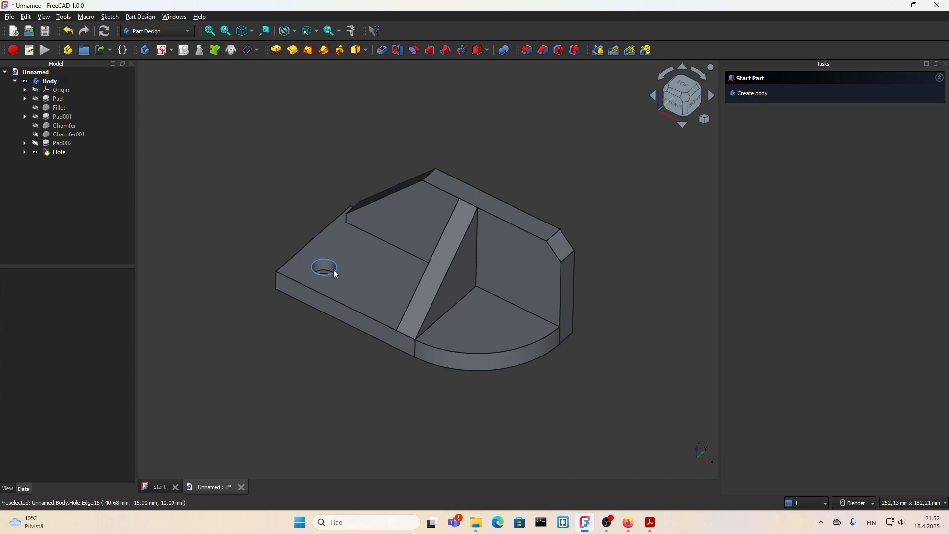
scroll(335, 271, up, 2)
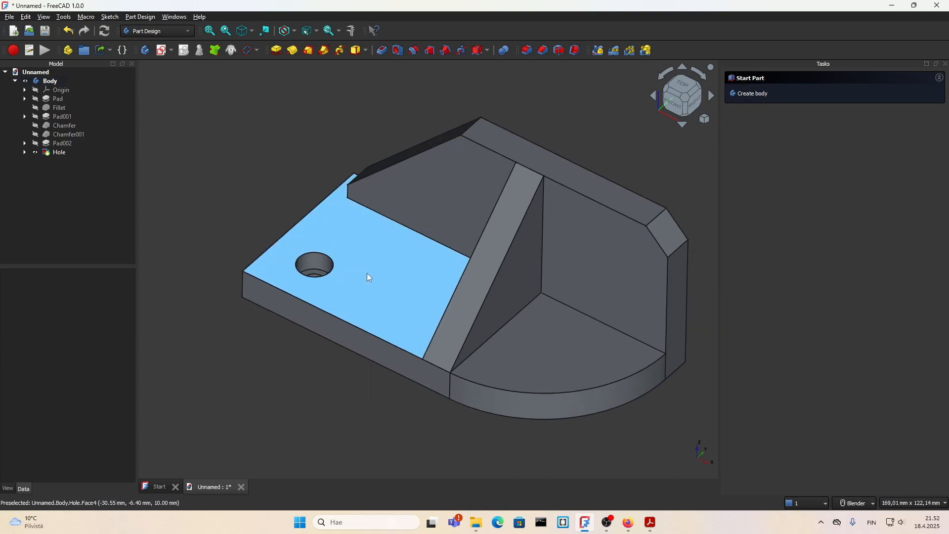
scroll(394, 276, down, 3)
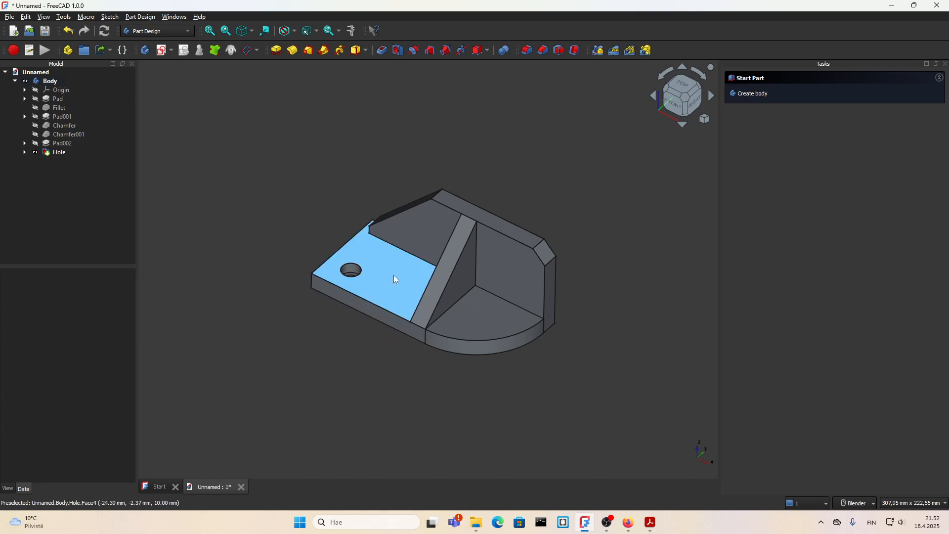
mouse_move(393, 274)
middle_down()
mouse_move(389, 262)
mouse_move(382, 286)
middle_up()
scroll(379, 299, up, 2)
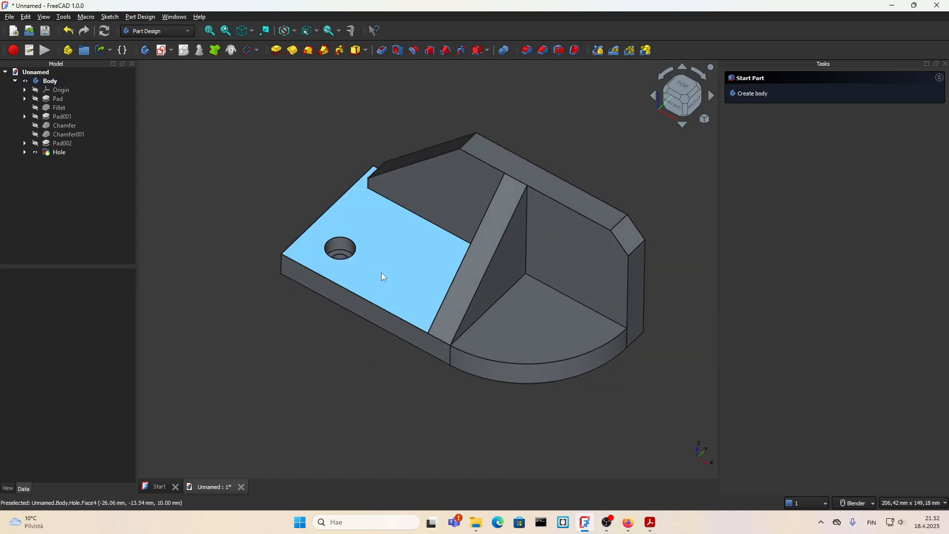
click(650, 531)
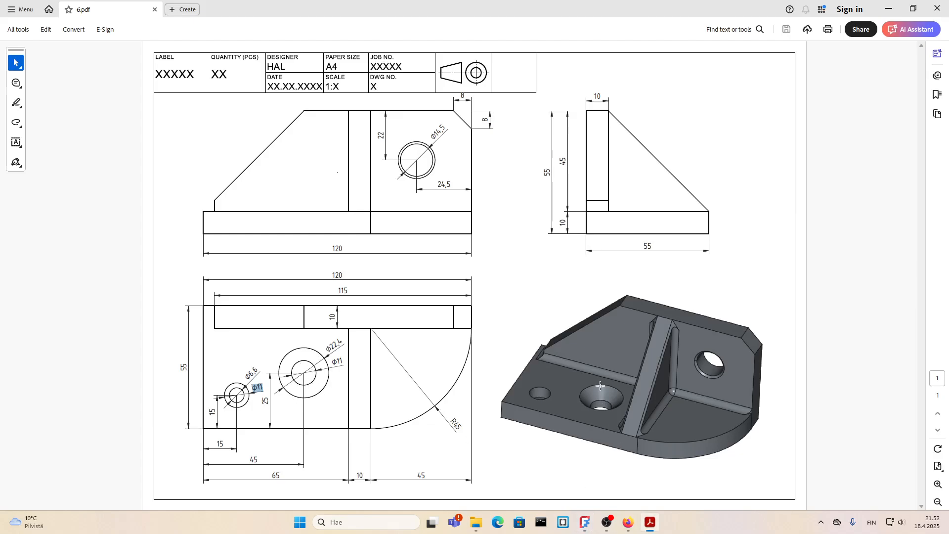
click(311, 374)
click(650, 523)
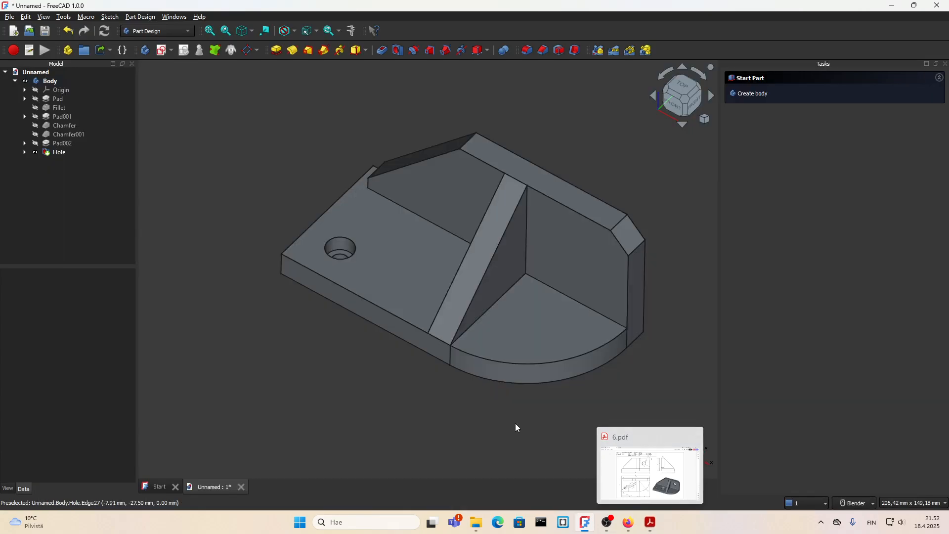
click(651, 523)
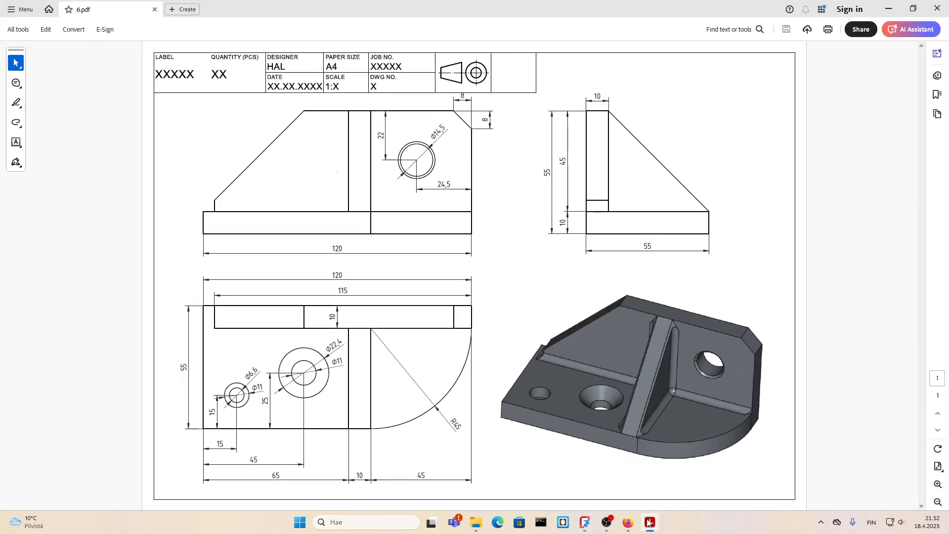
click(649, 523)
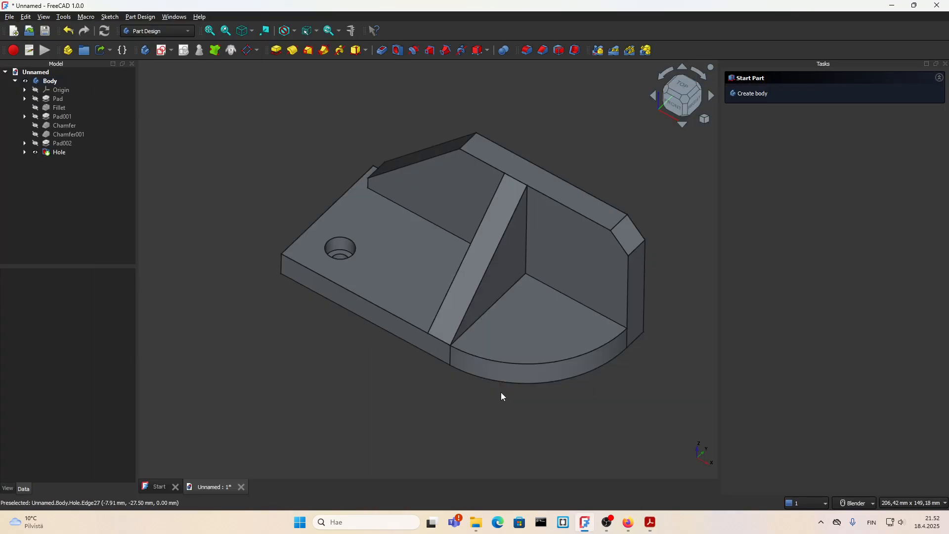
Start a sketch on the base plate's top face and draw a circle between the counterbored hole and the rib
click(411, 263)
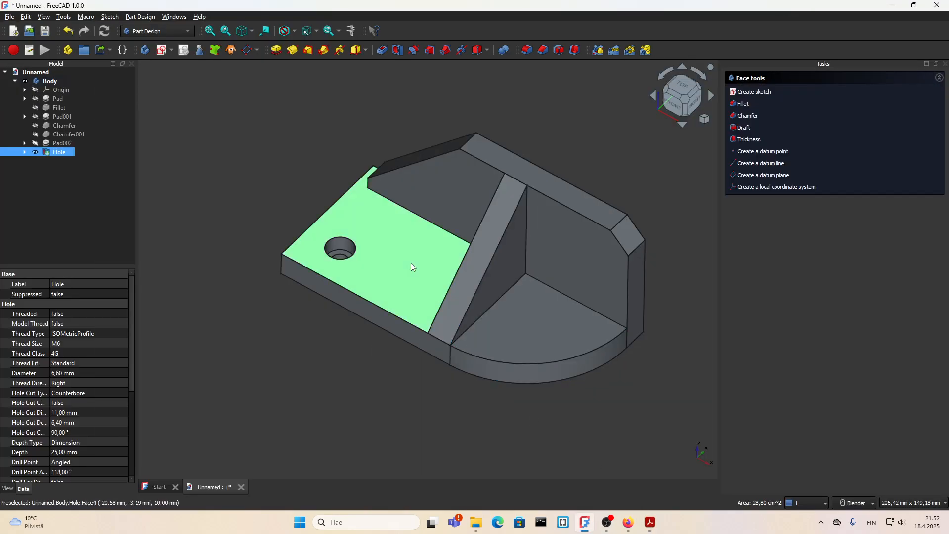
click(751, 92)
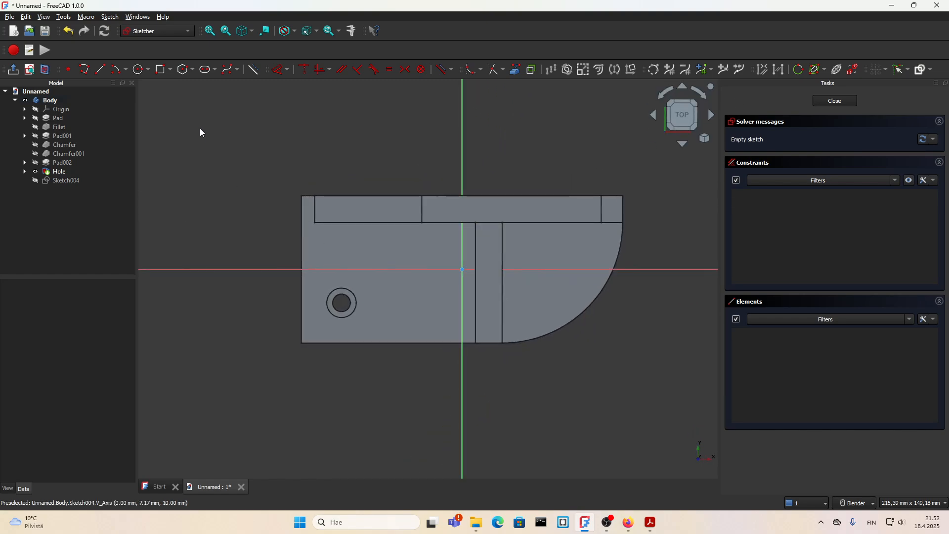
click(140, 75)
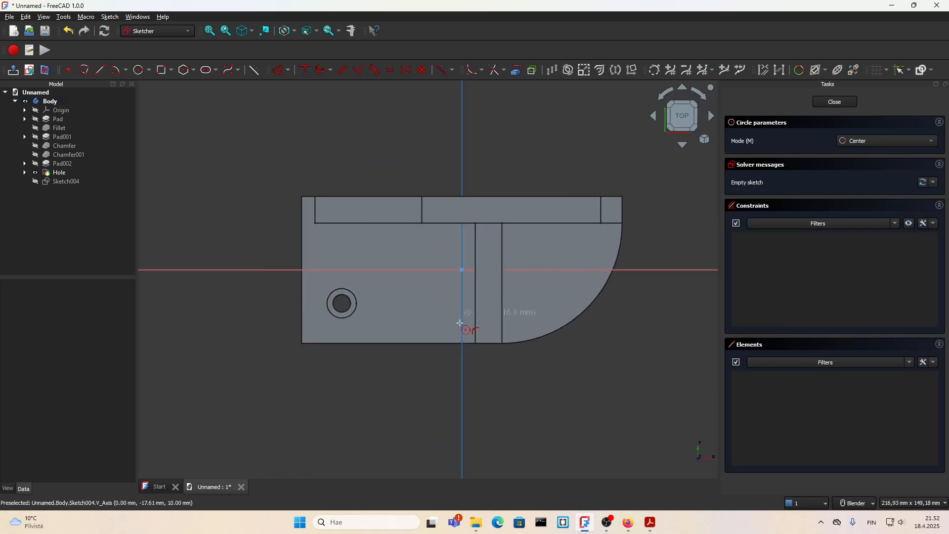
click(409, 295)
click(413, 309)
right_click(400, 372)
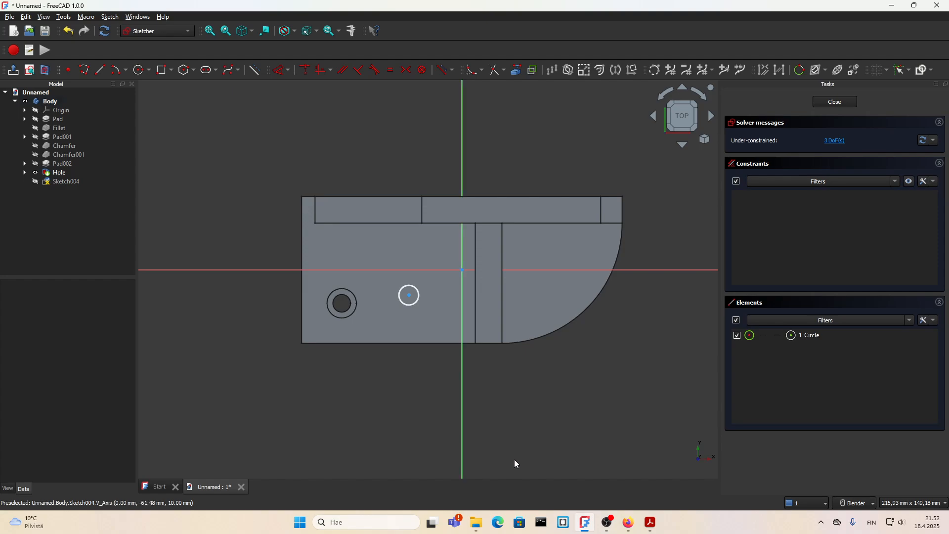
Check the larger hole's position in 6.pdf, then project the base plate's left and front edges into the FreeCAD sketch as external geometry
click(649, 526)
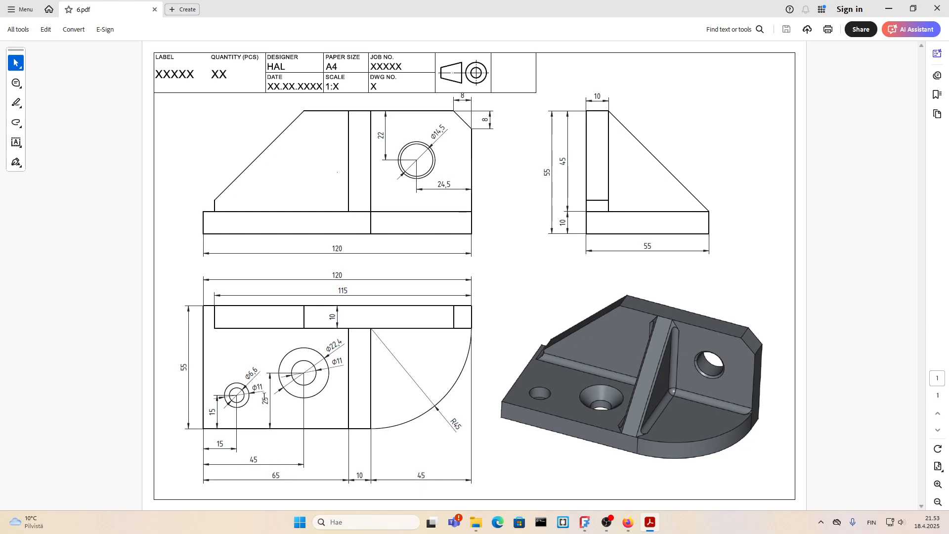
click(649, 526)
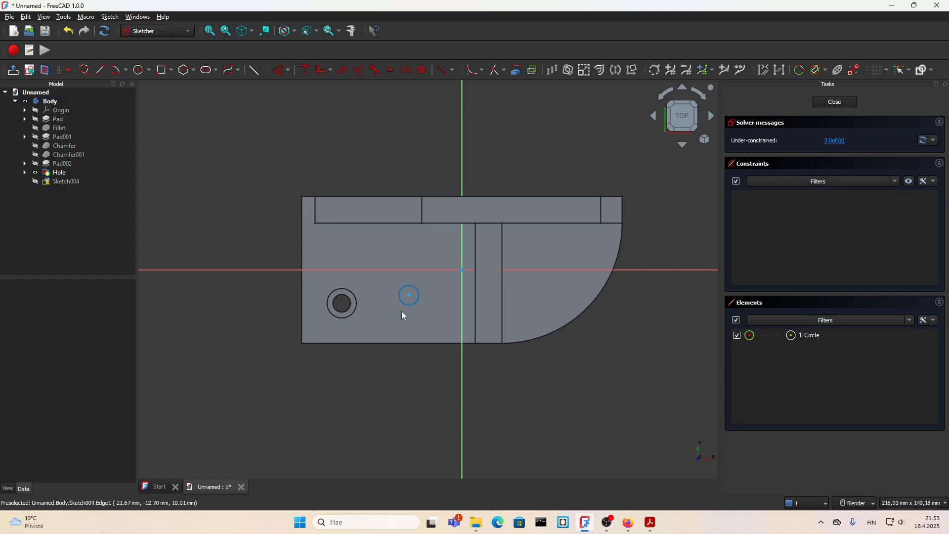
click(516, 70)
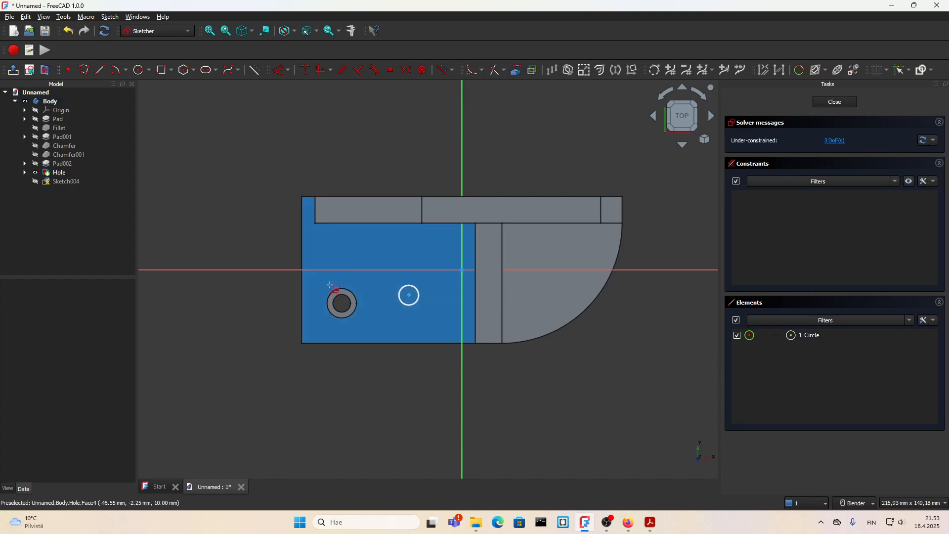
click(304, 307)
click(340, 343)
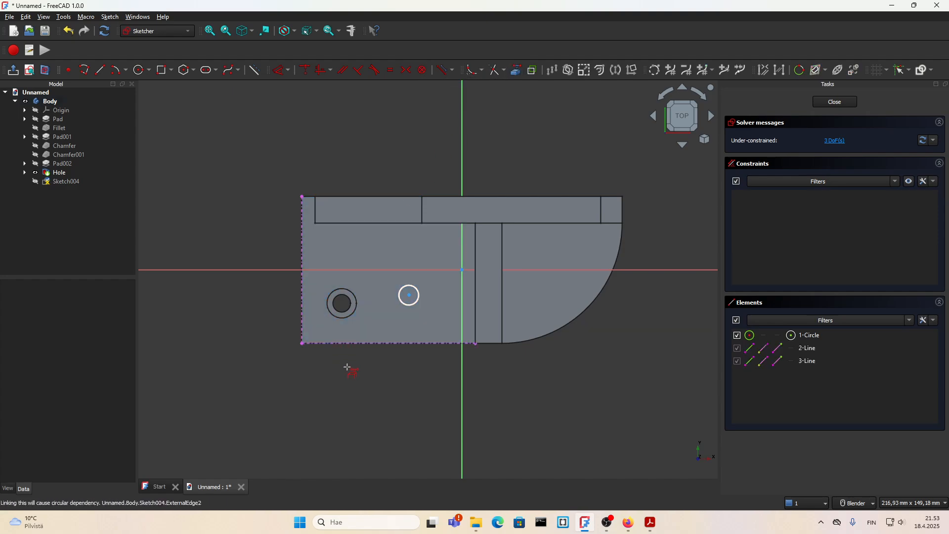
Constrain the circle's centre 45 mm horizontally from the base plate's front-left corner
click(301, 343)
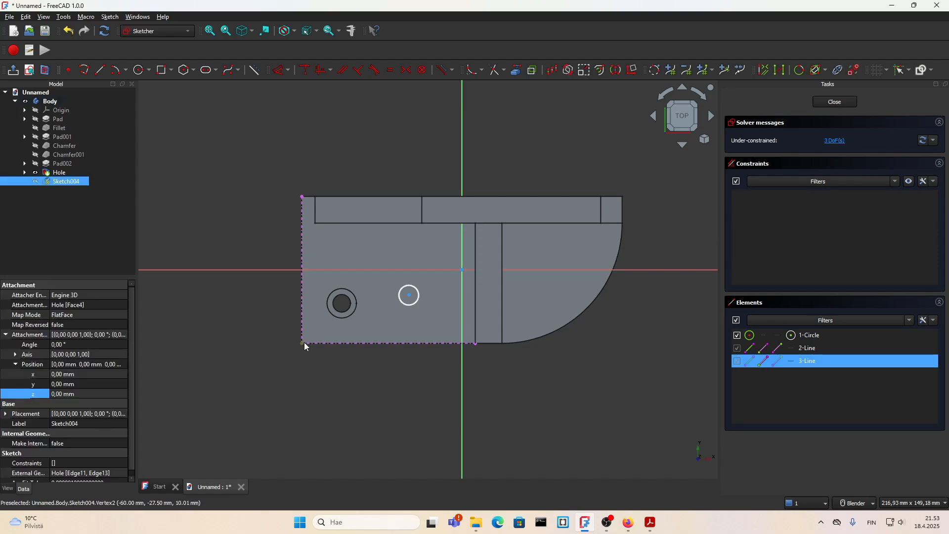
click(409, 296)
text(l)
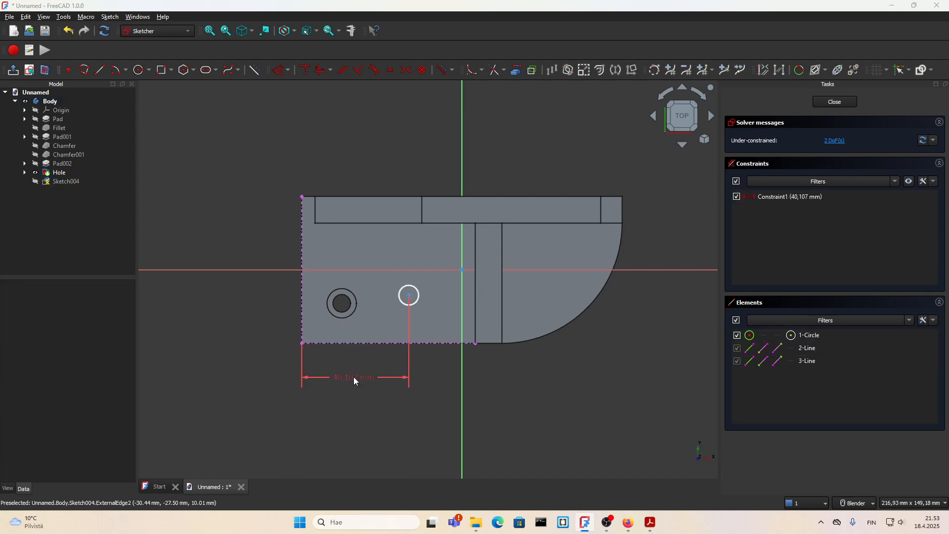
text(45)
key(Return)
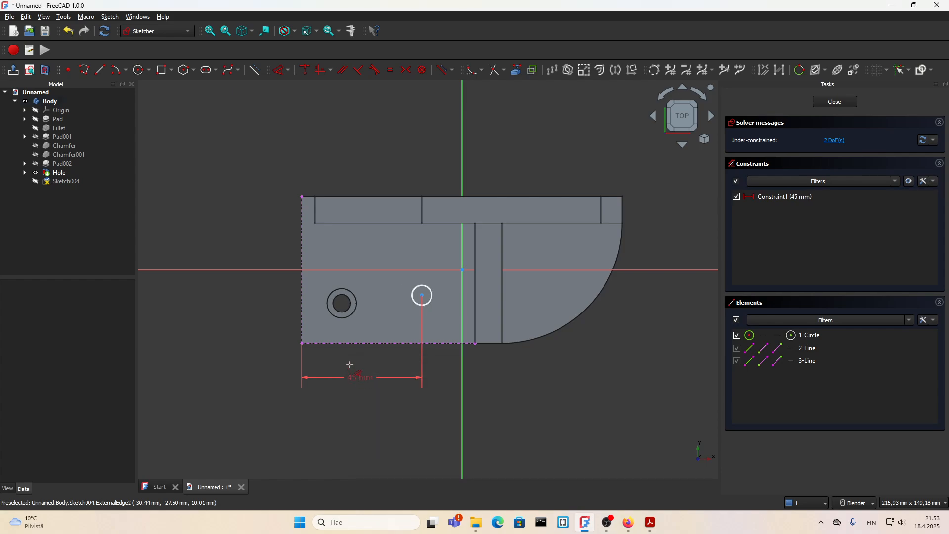
Constrain the circle's centre 25 mm vertically from the base plate's front-left corner
click(301, 344)
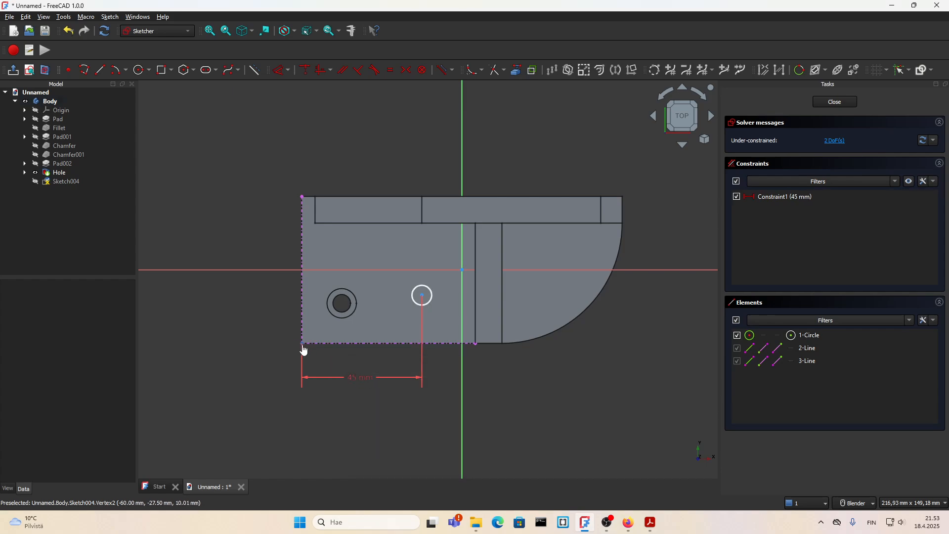
click(423, 295)
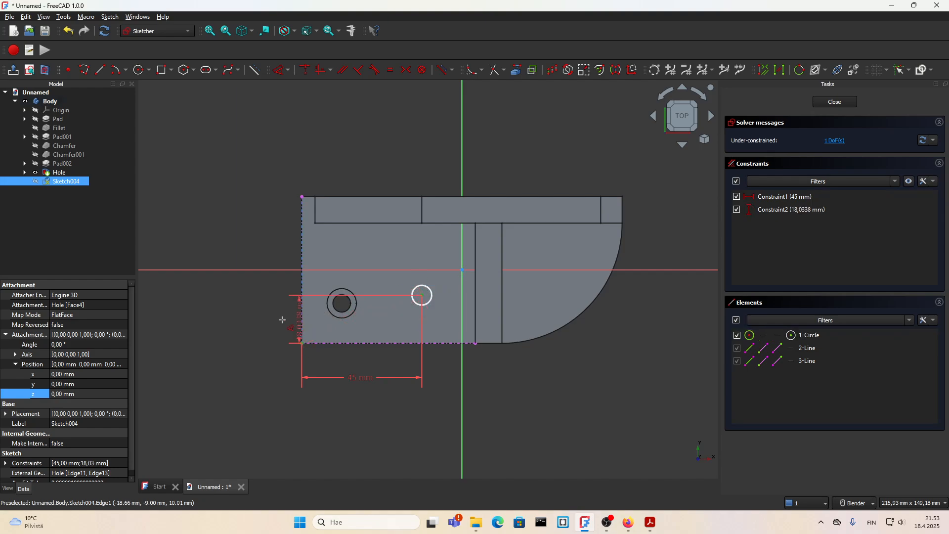
click(260, 327)
text(25)
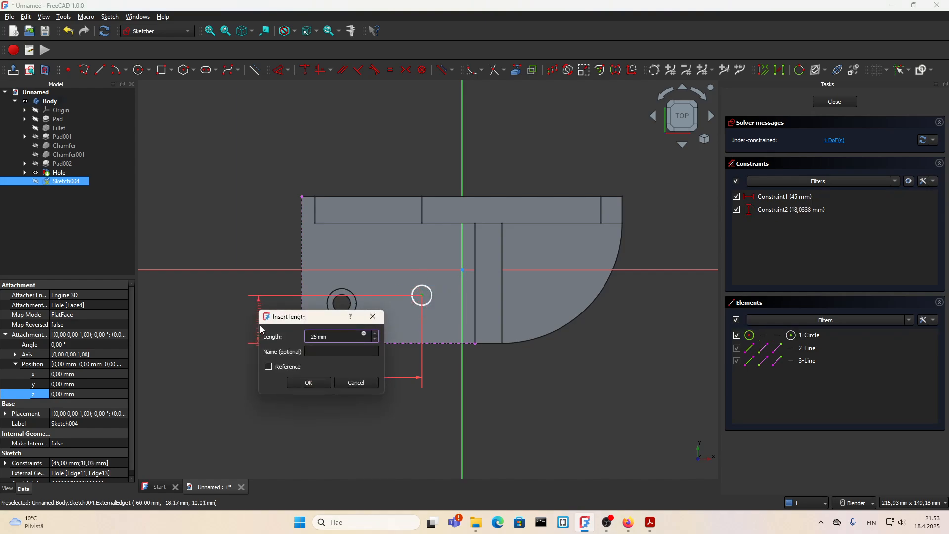
key(Return)
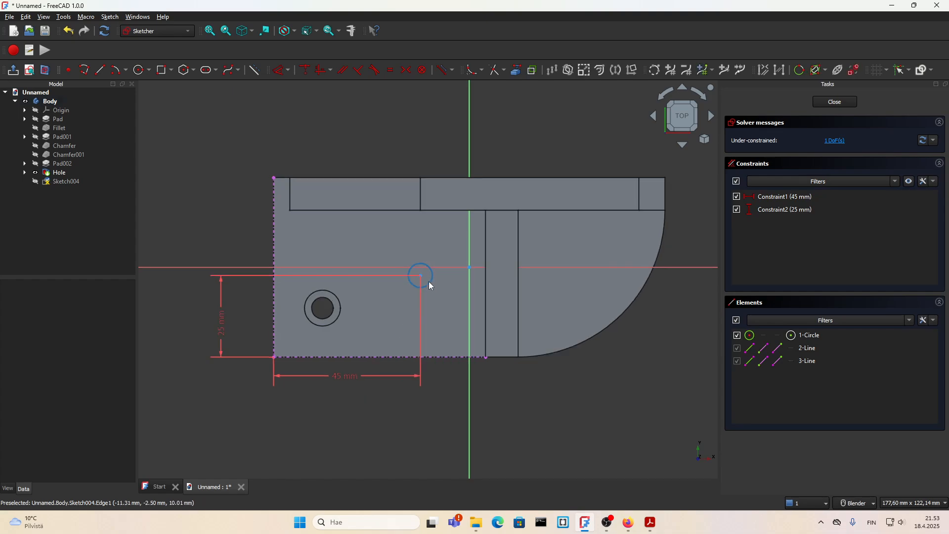
scroll(426, 281, up, 1)
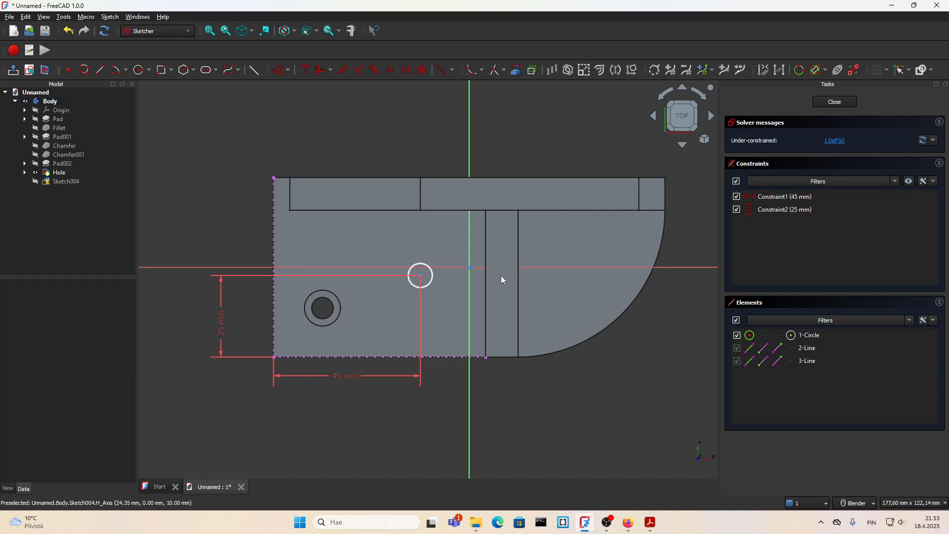
Close the sketch and start a Hole feature from it with ISO metric regular profile and size M10
click(840, 103)
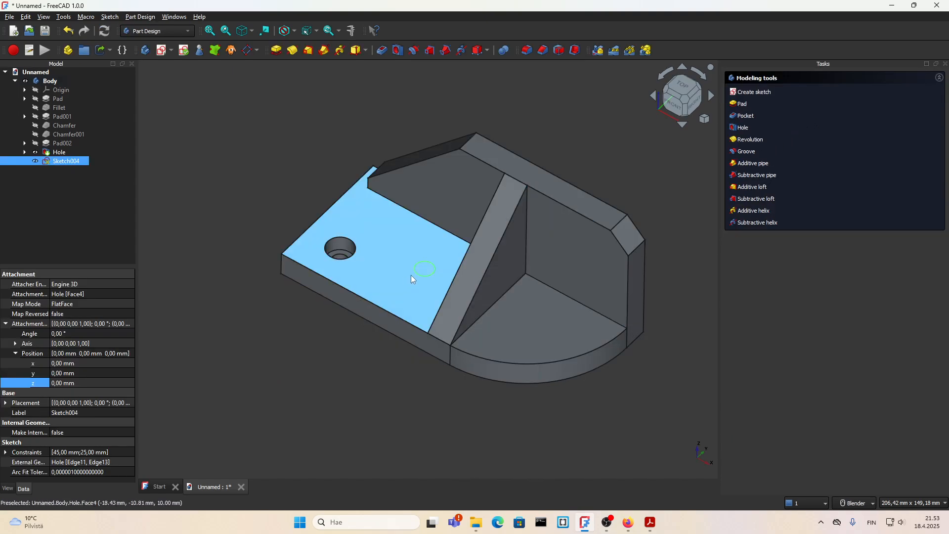
click(744, 130)
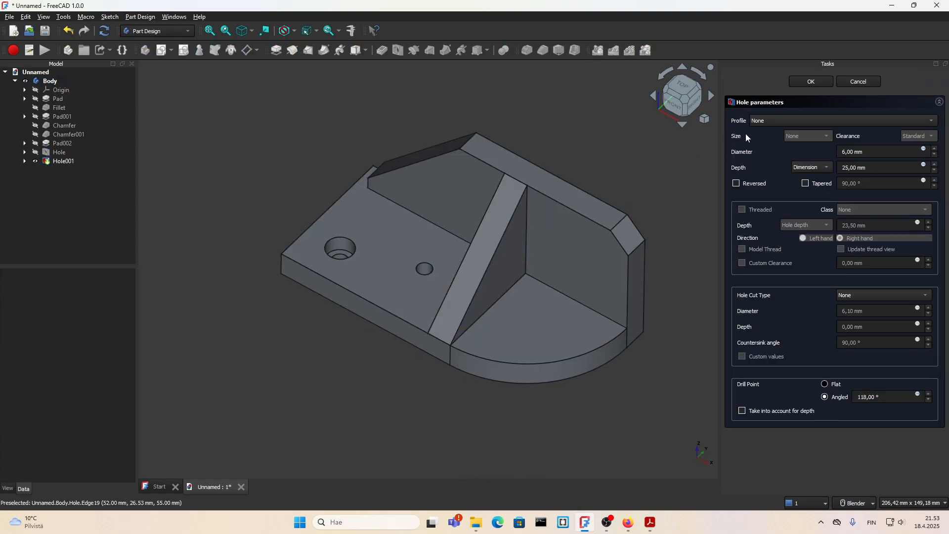
click(781, 121)
click(785, 130)
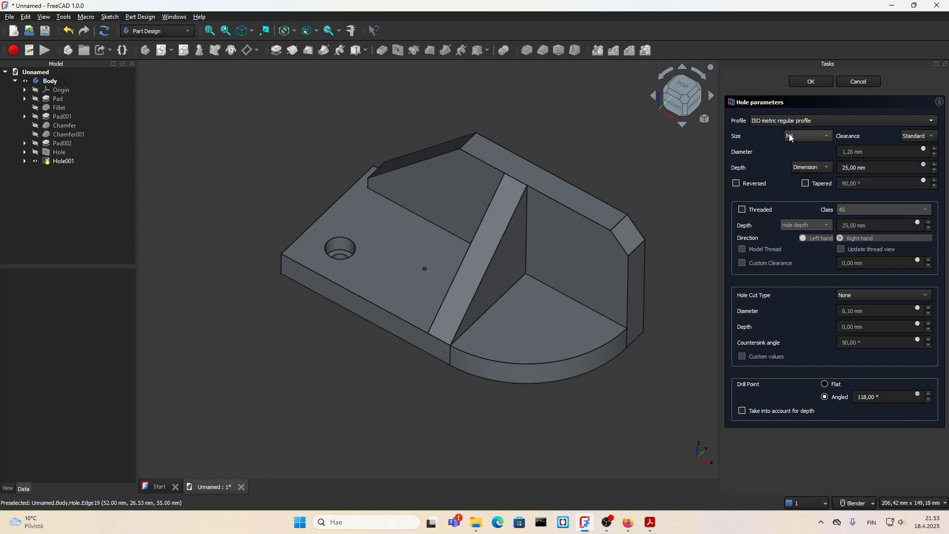
click(789, 137)
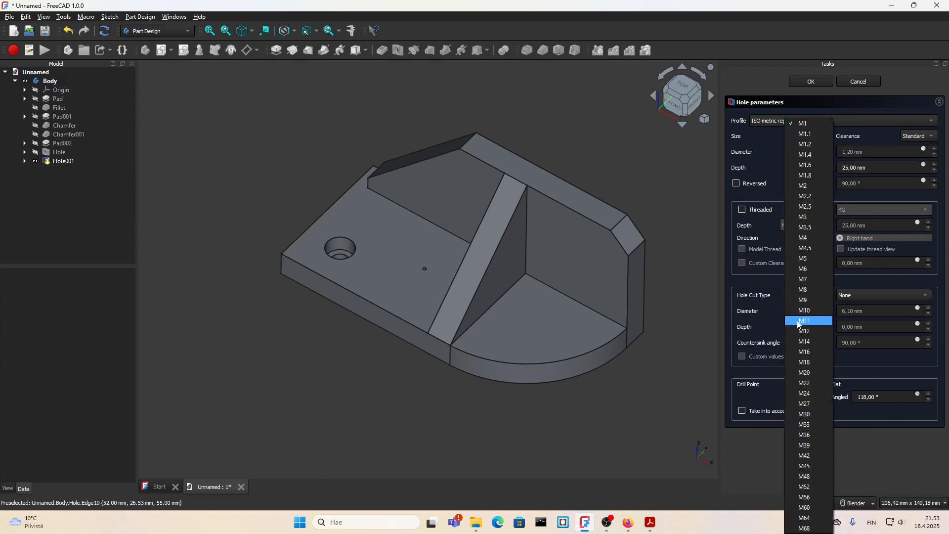
click(810, 320)
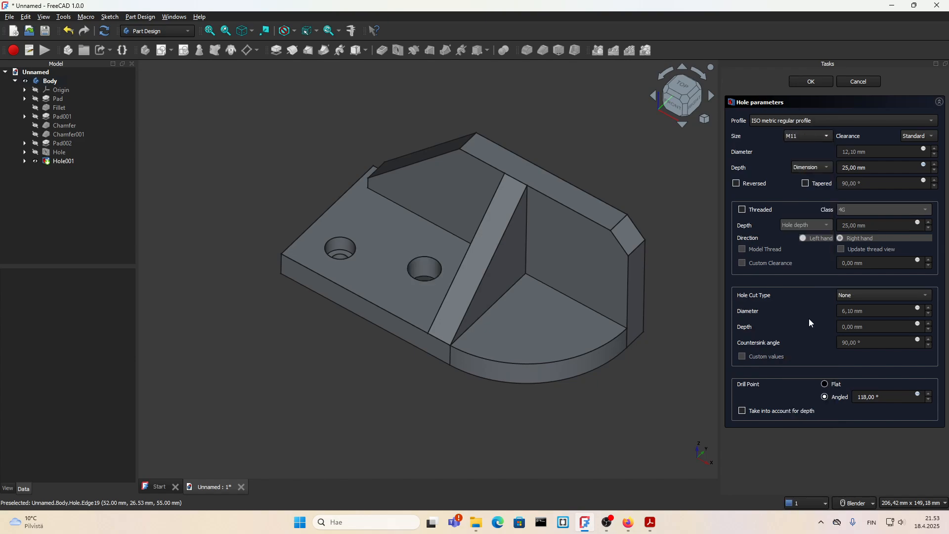
click(818, 139)
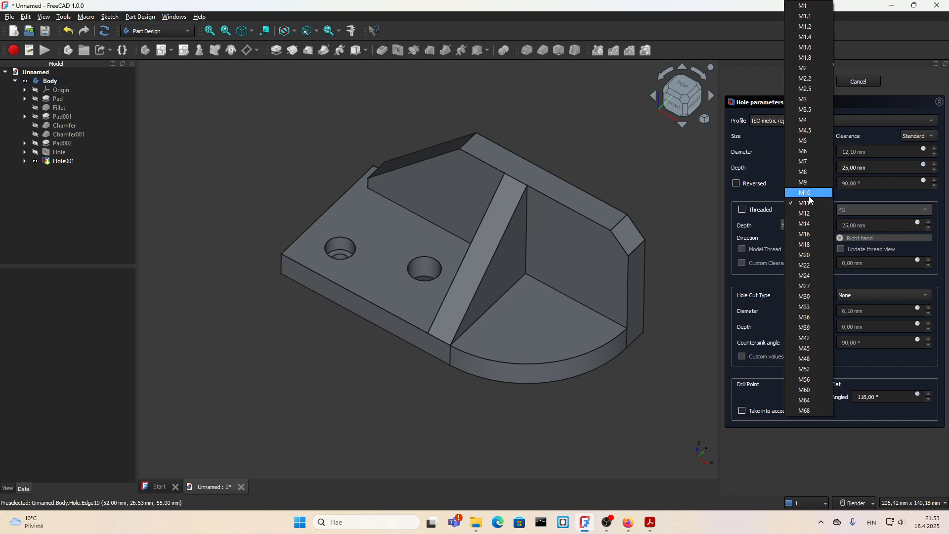
click(809, 196)
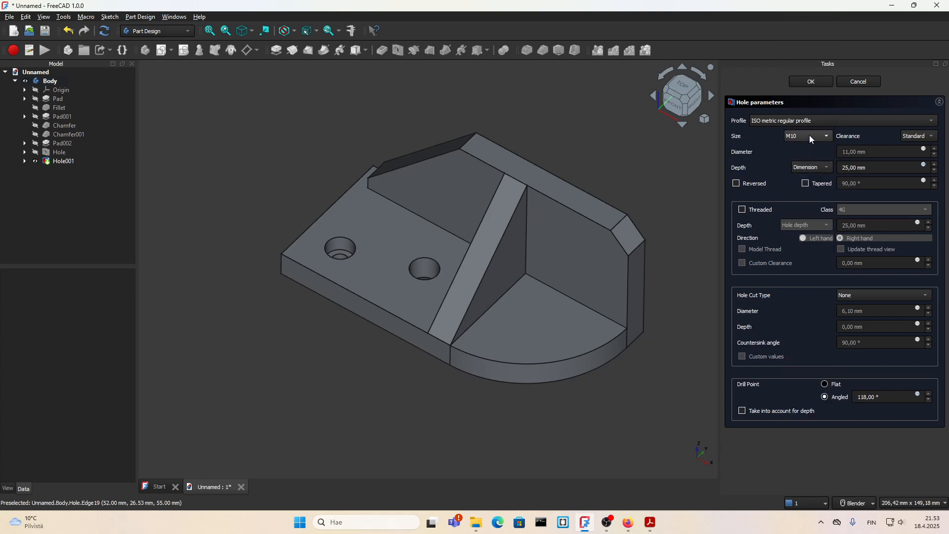
Check the larger hole's diameters in the 6.pdf drawing and review the available hole cut types in FreeCAD
click(651, 523)
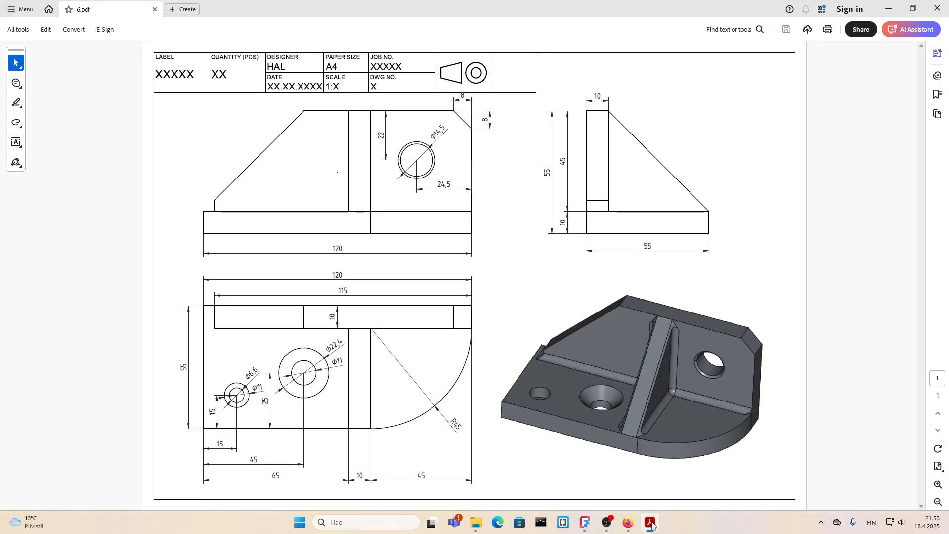
click(651, 523)
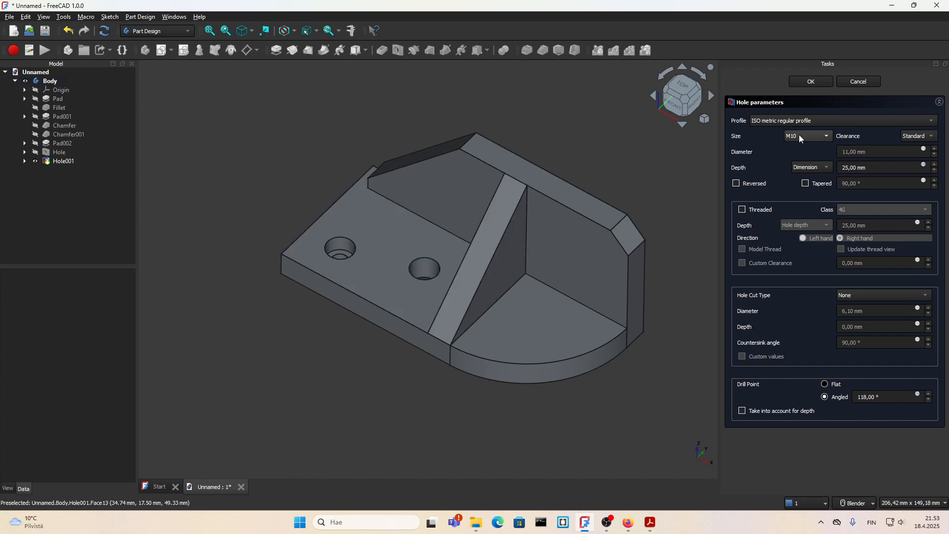
click(855, 299)
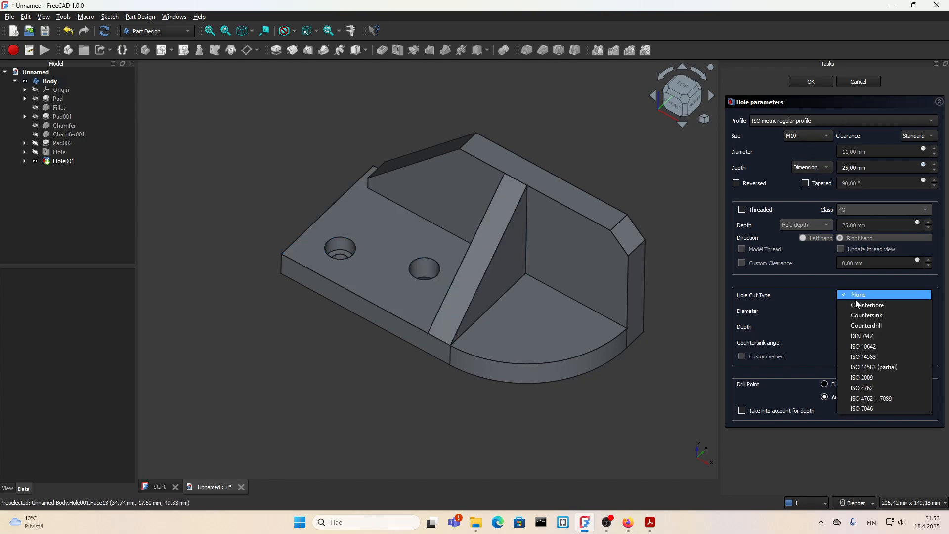
click(831, 295)
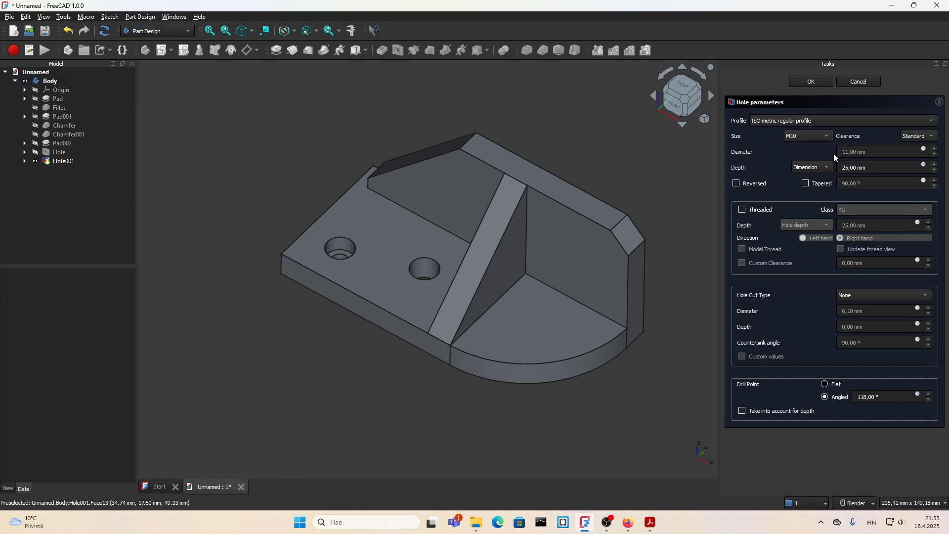
Set the M10 hole's cut type to Countersink
click(842, 295)
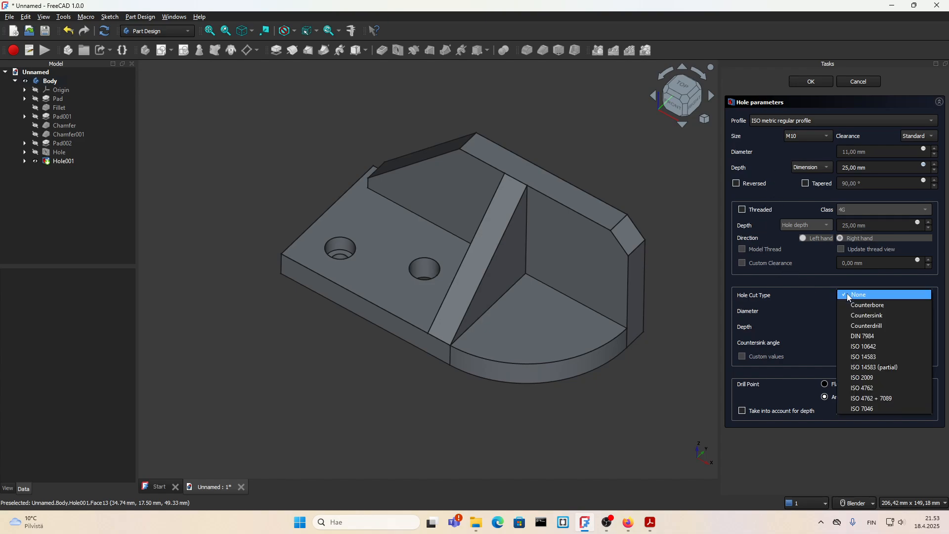
click(860, 317)
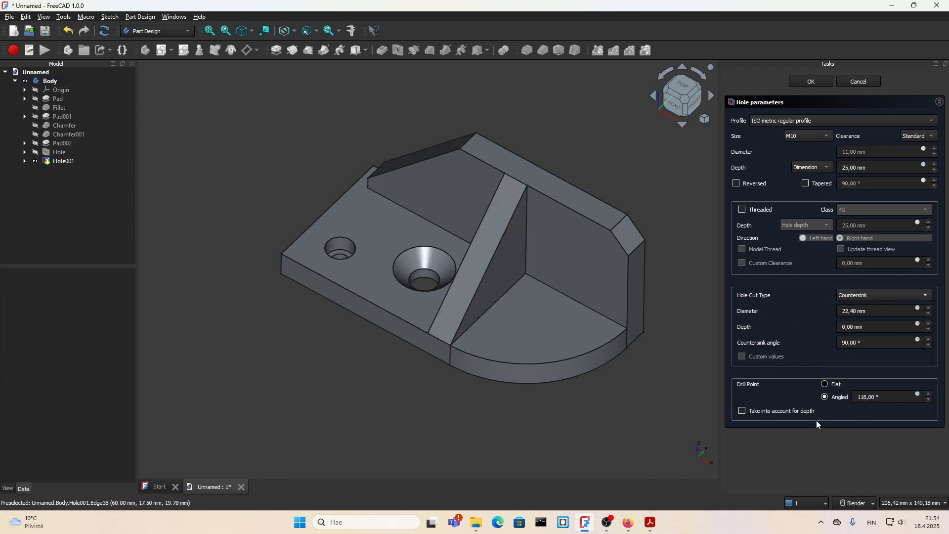
Check the larger hole in the 6.pdf drawing and the M10 row of the ISO countersunk hole chart in Firefox, and return to FreeCAD
click(650, 523)
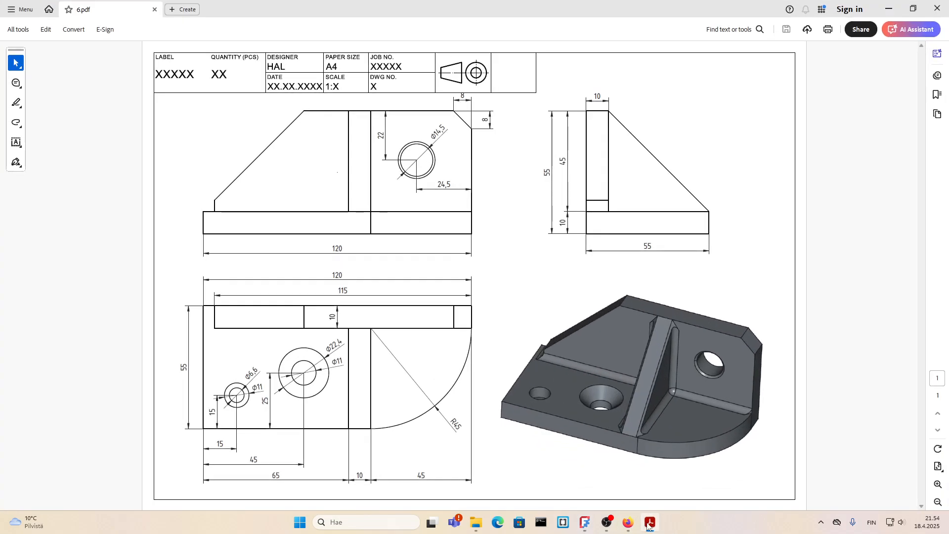
click(628, 523)
click(272, 12)
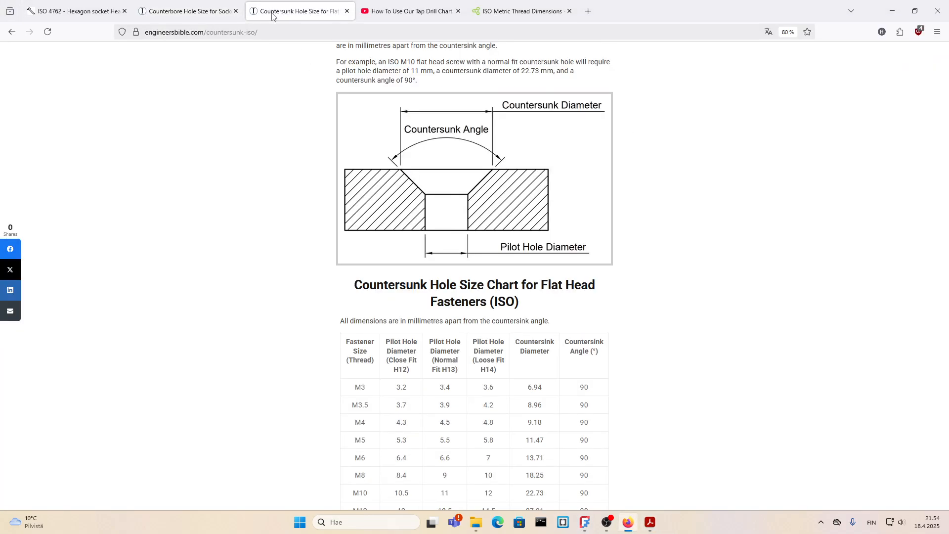
scroll(455, 182, up, 2)
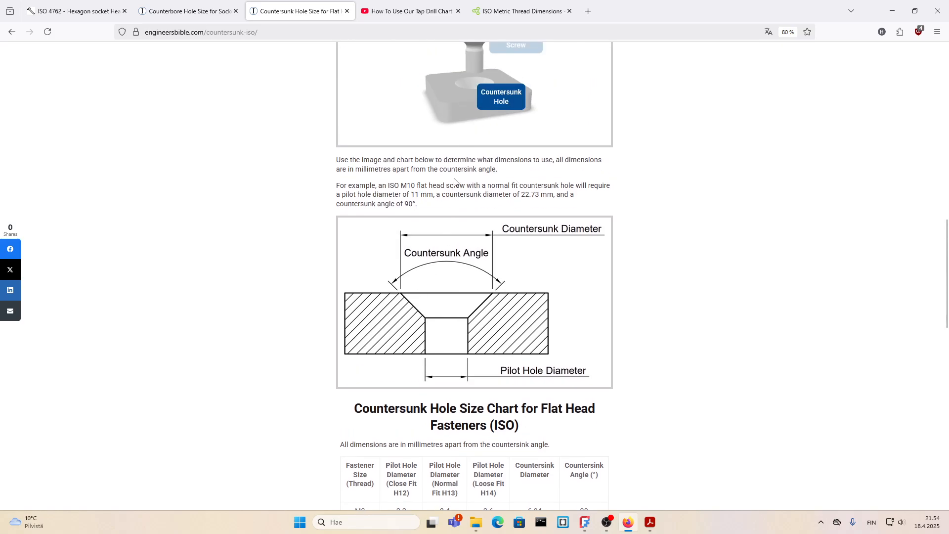
scroll(456, 183, up, 2)
drag(468, 163, 464, 157)
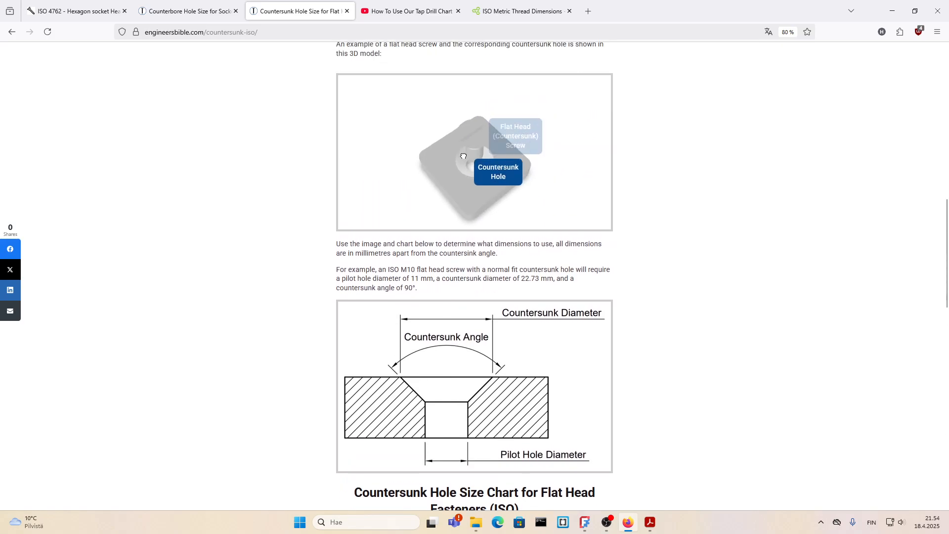
scroll(621, 284, down, 6)
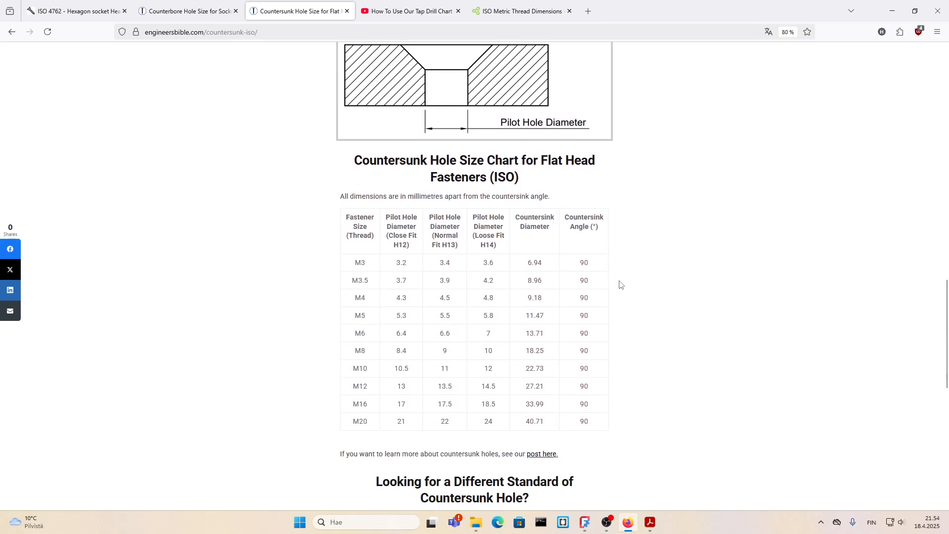
scroll(525, 274, down, 1)
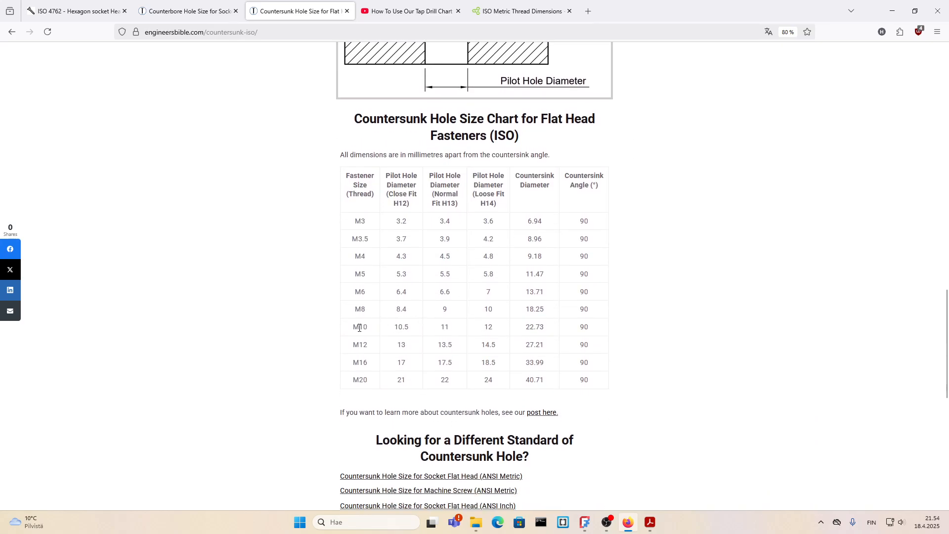
drag(356, 329, 536, 324)
click(645, 330)
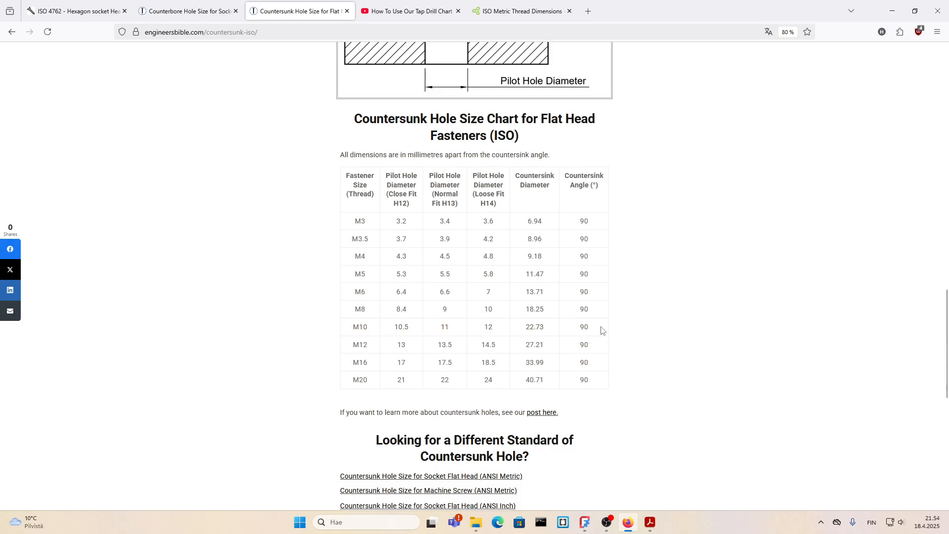
drag(545, 330, 532, 330)
click(539, 327)
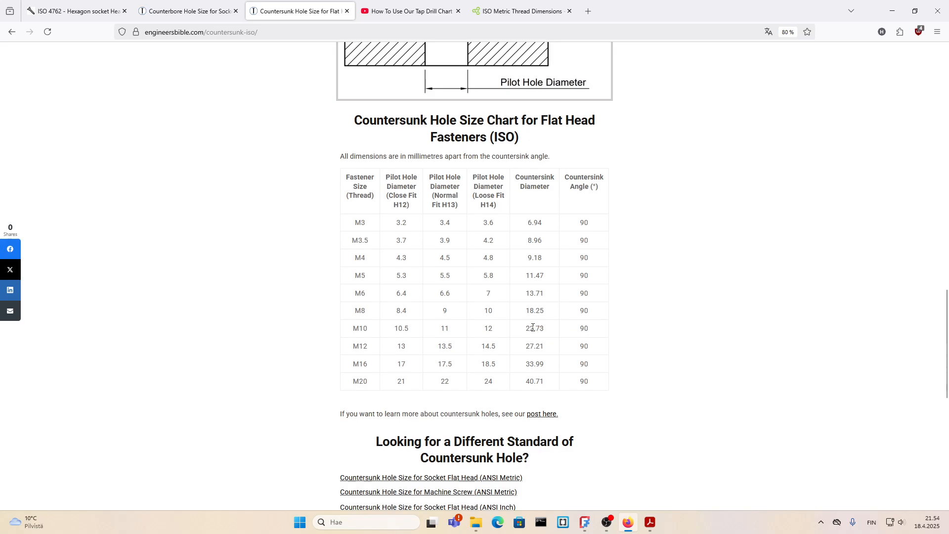
scroll(534, 423, up, 2)
scroll(534, 412, down, 2)
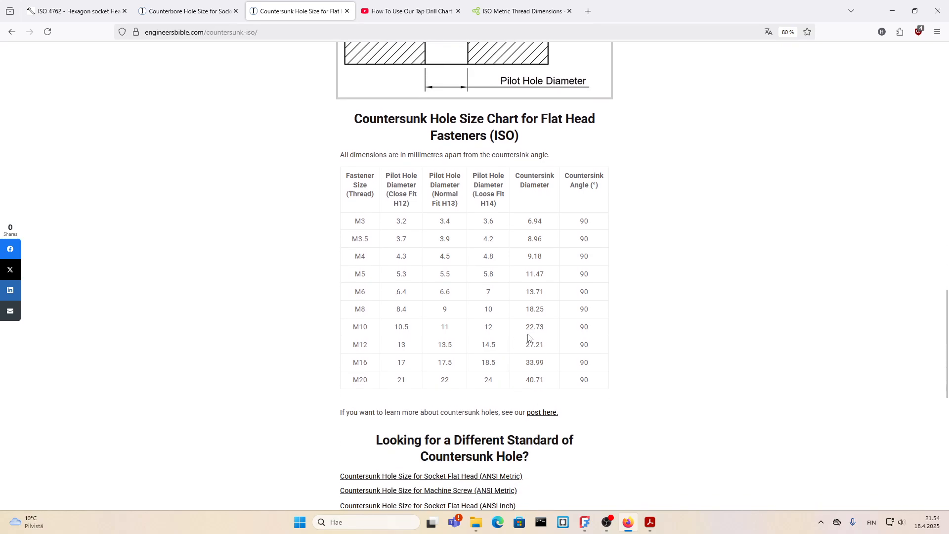
scroll(528, 337, down, 4)
scroll(568, 322, up, 5)
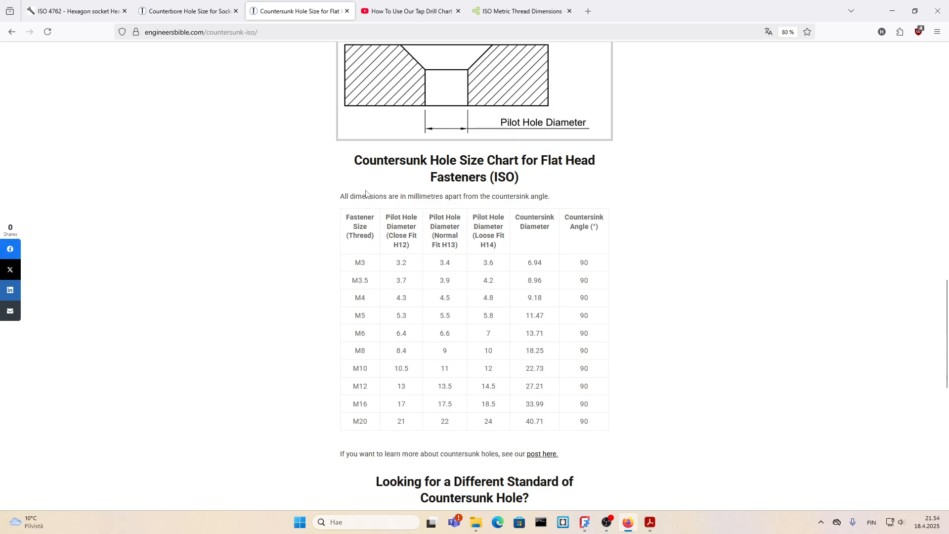
scroll(475, 262, down, 1)
scroll(445, 275, up, 1)
click(585, 522)
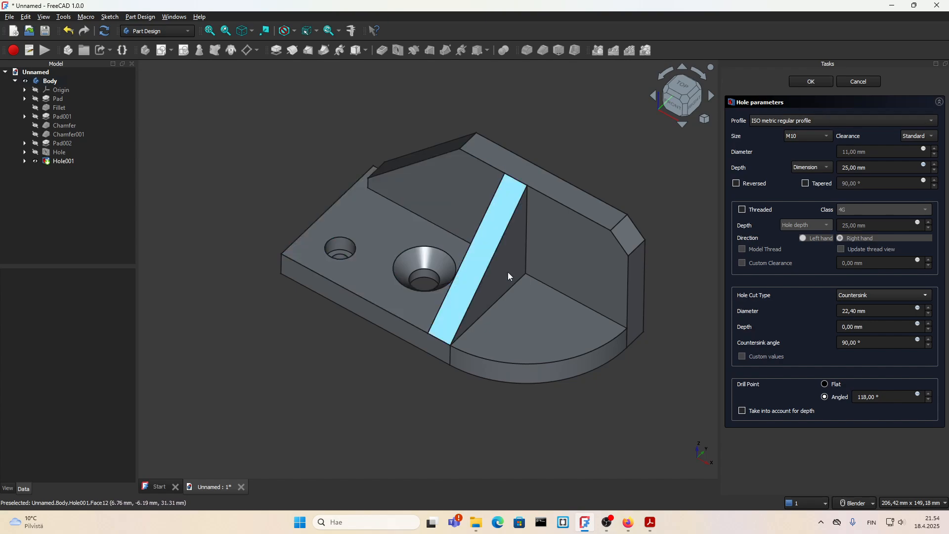
Accept the countersunk M10 hole on the base plate
click(811, 82)
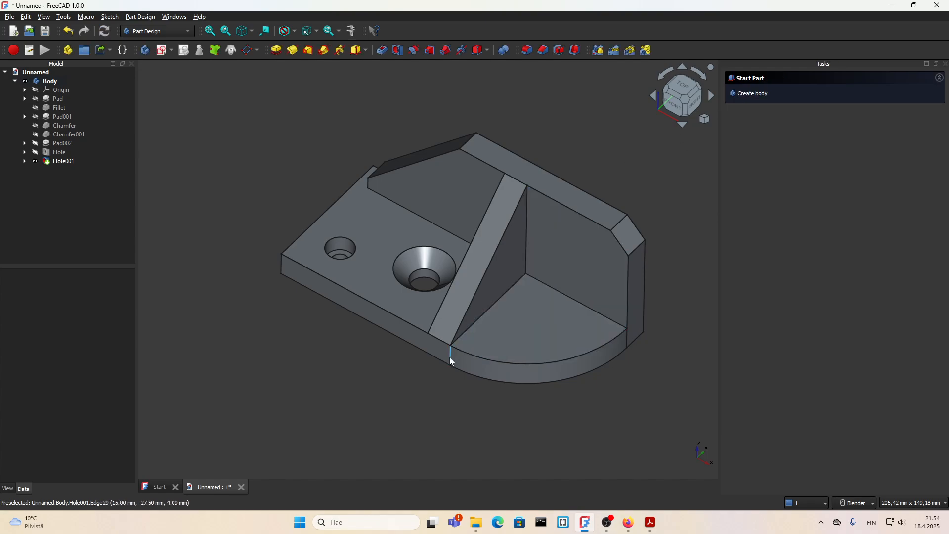
click(554, 265)
middle_drag(570, 267, 573, 248)
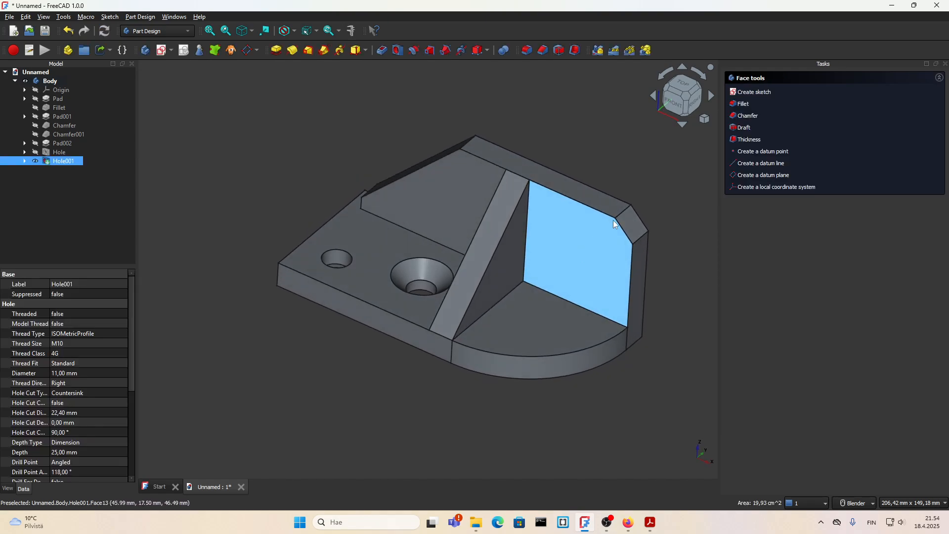
click(642, 439)
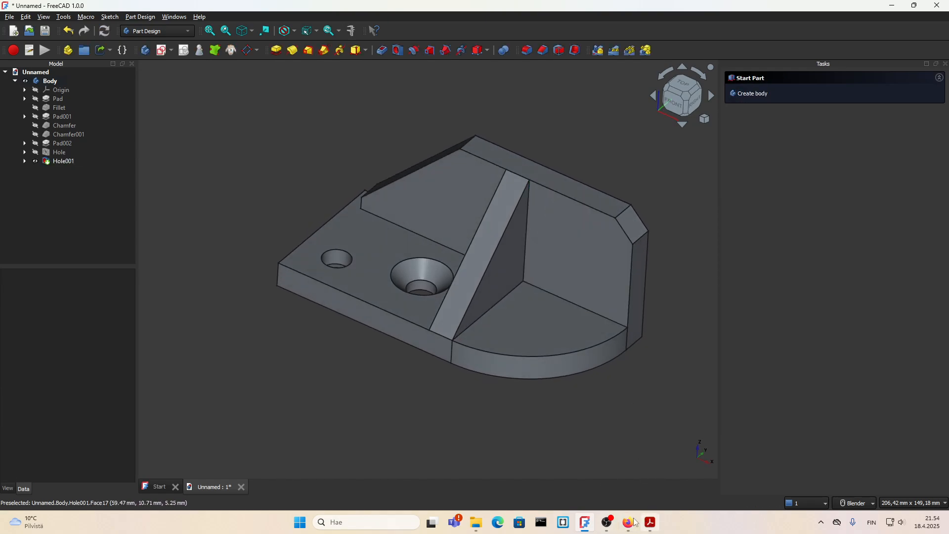
Check the upright wall hole's diameter in the 6.pdf drawing and return to FreeCAD
click(649, 523)
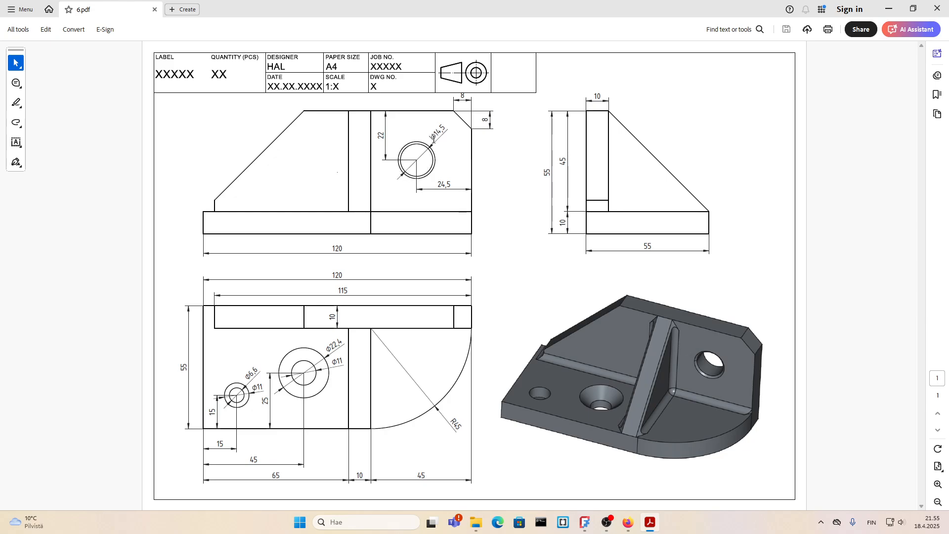
double_click(433, 139)
click(420, 148)
click(650, 522)
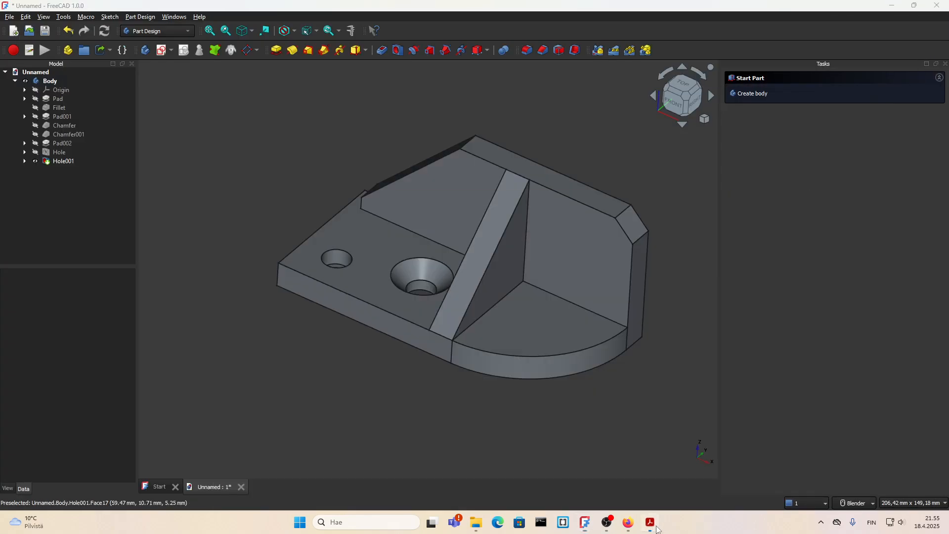
click(650, 523)
click(650, 523)
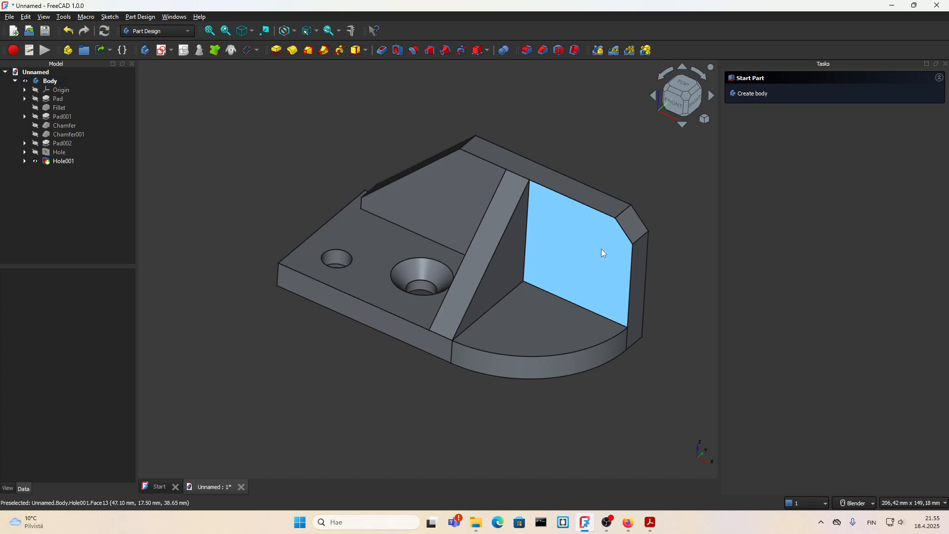
Create a sketch on the wall's front face beside the rib and draw a circle about 22 mm from the side edge and 15 mm below the top
click(602, 249)
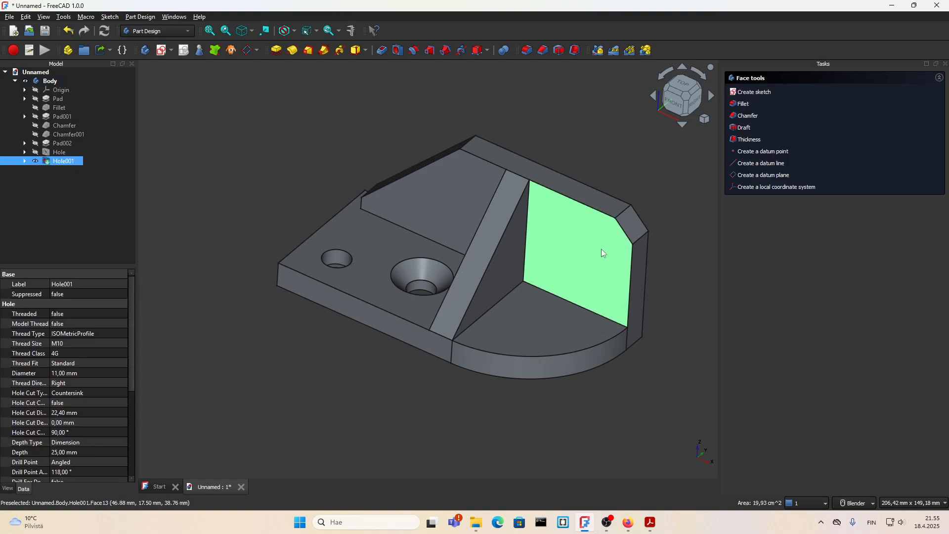
click(749, 92)
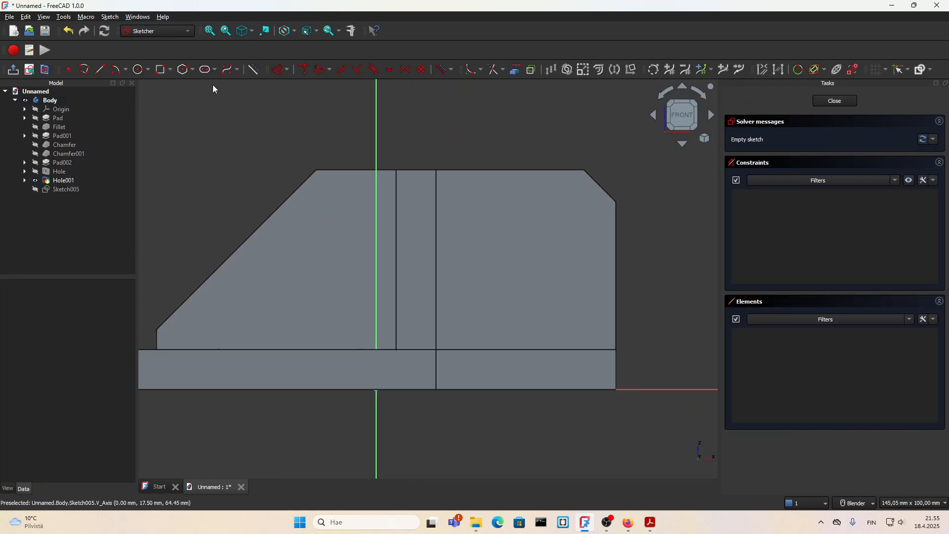
click(140, 70)
click(527, 229)
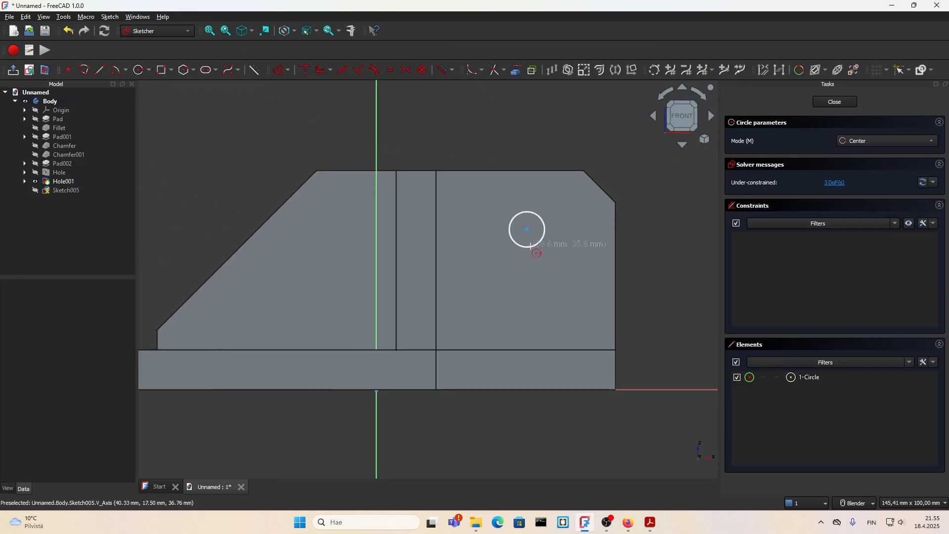
click(540, 242)
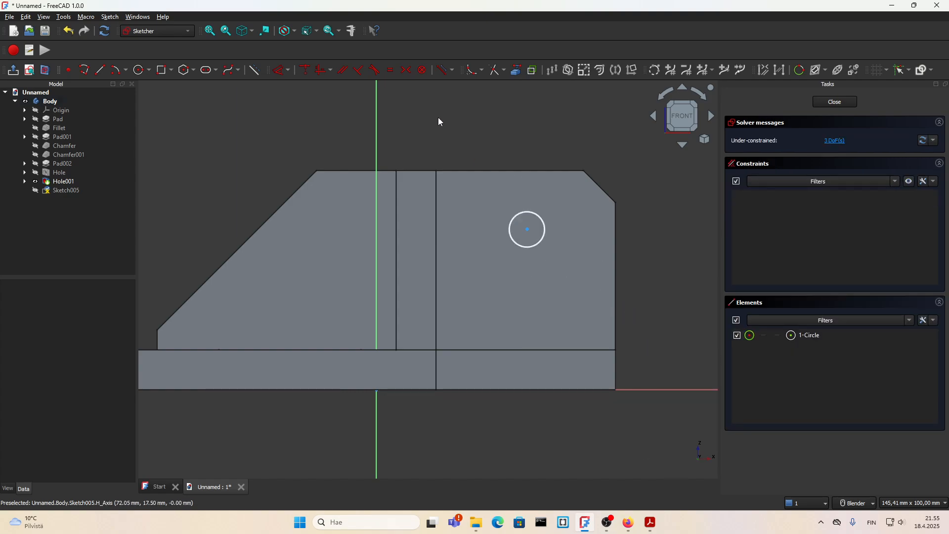
Project the wall's outer vertical edge and top edge into the sketch as external geometry
click(516, 70)
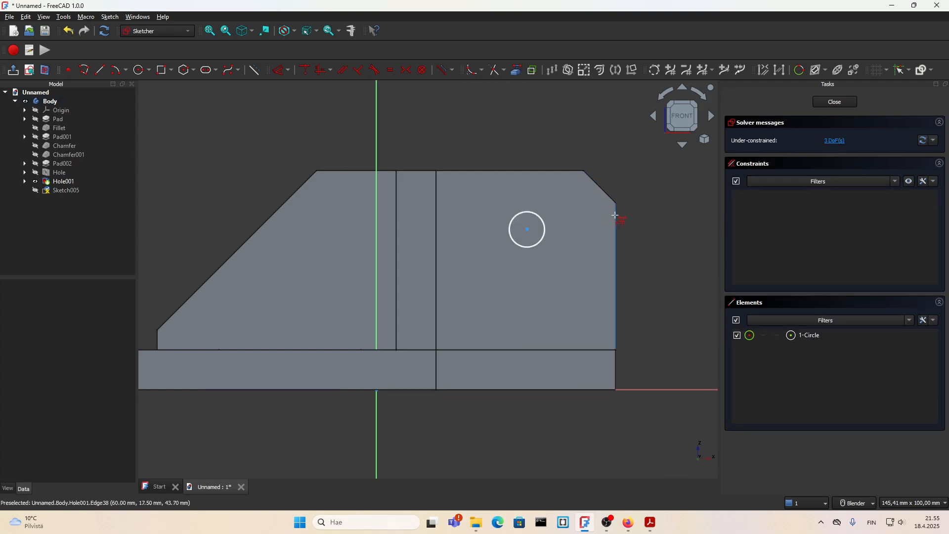
click(615, 216)
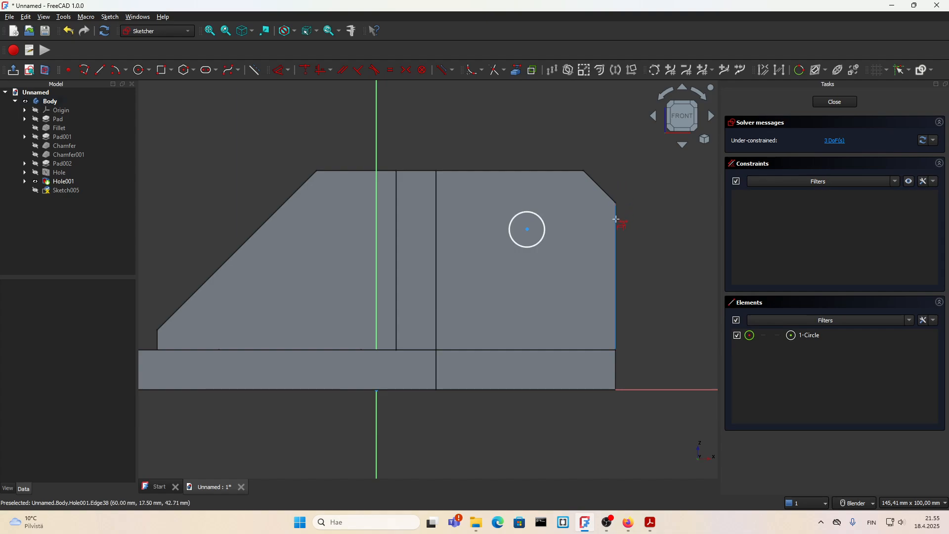
click(564, 172)
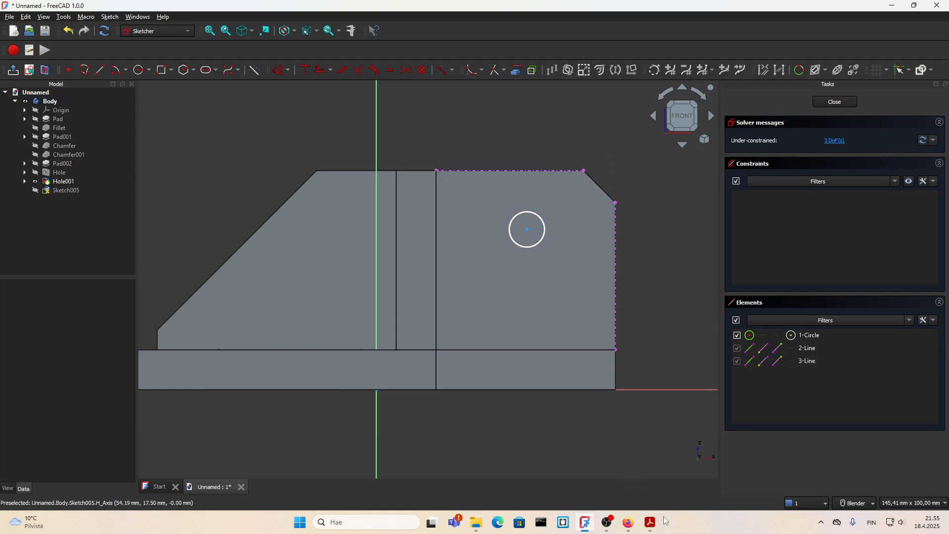
Look up the wall hole's position in the 6.pdf drawing and constrain the circle's centre 24.5 mm horizontally from the wall's outer vertical edge
click(652, 524)
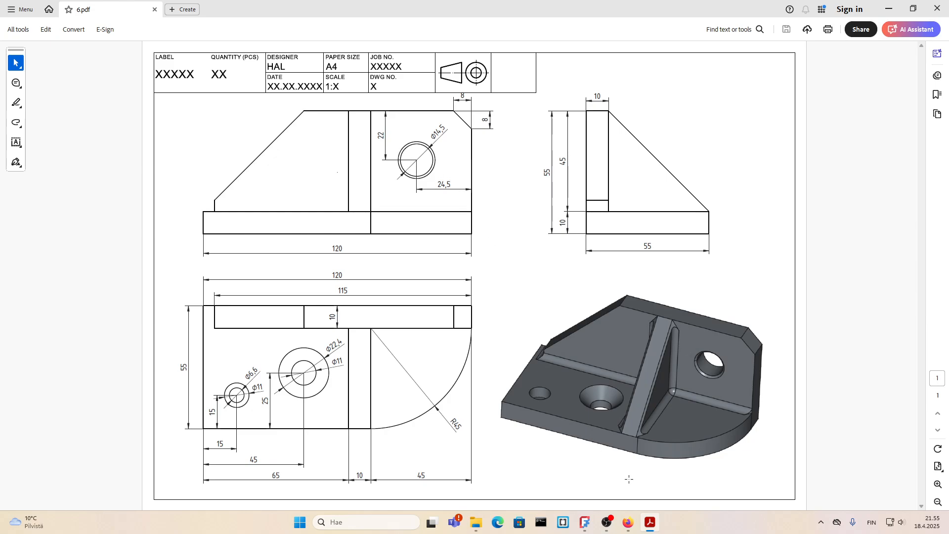
click(651, 523)
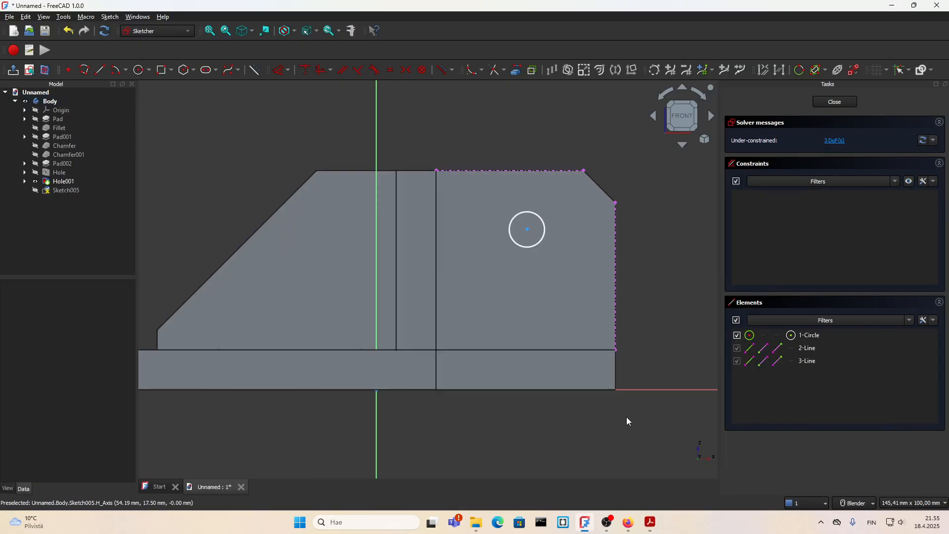
click(528, 230)
click(616, 244)
key(l)
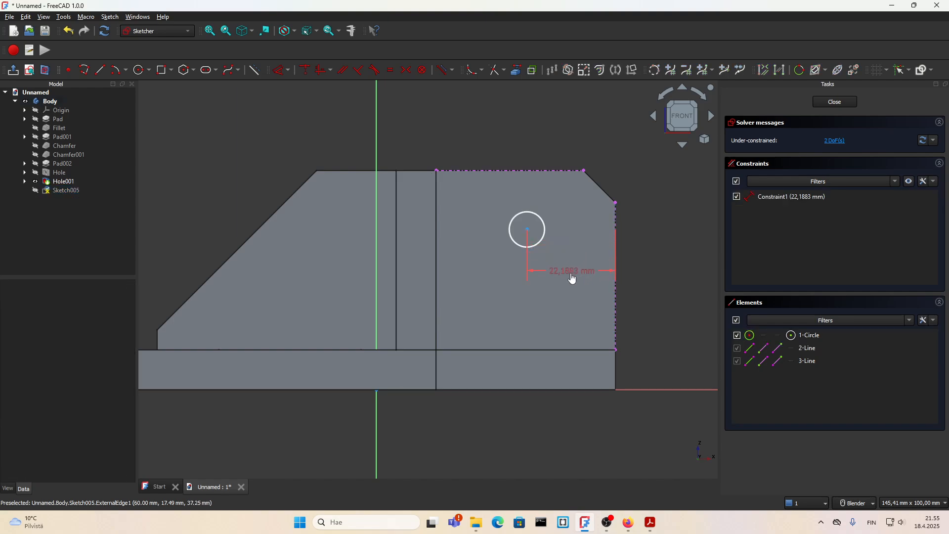
double_click(572, 278)
text(24,5)
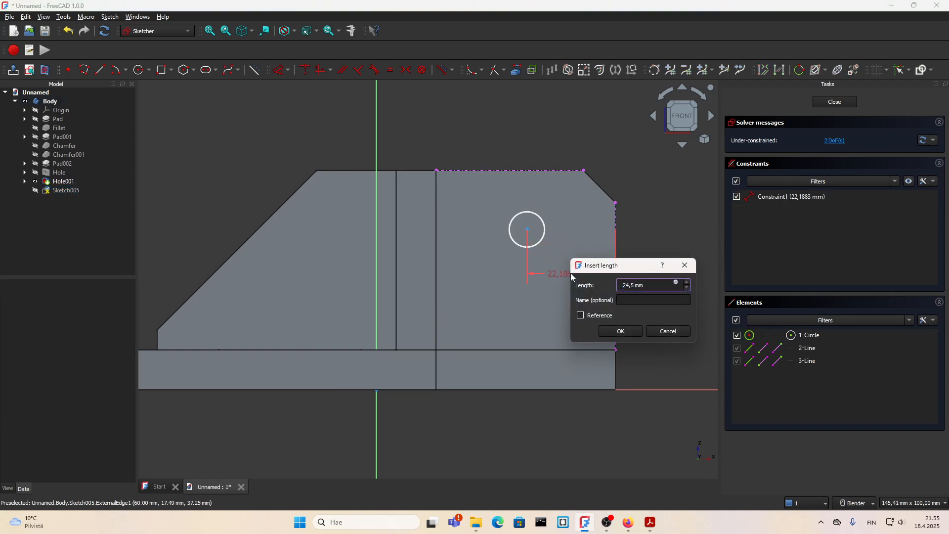
click(621, 331)
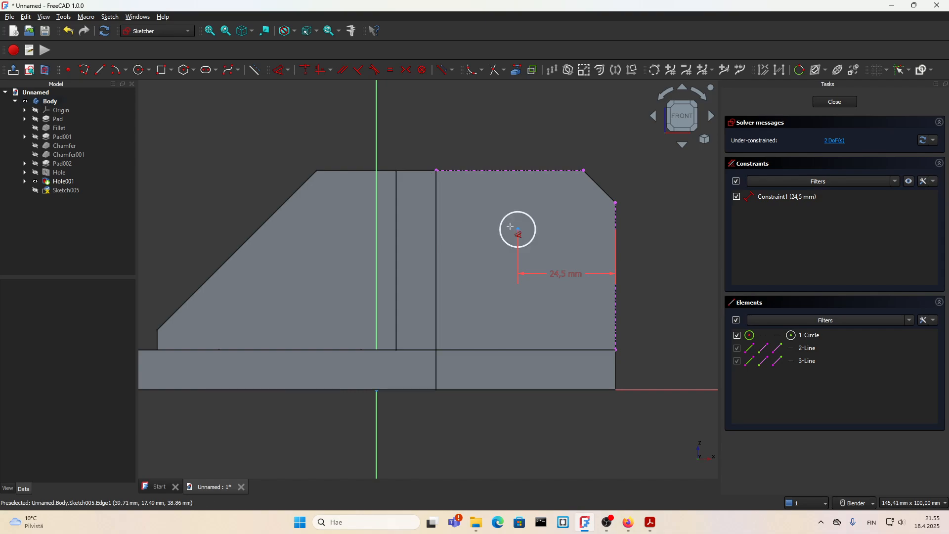
Constrain the circle's centre 22 mm below the wall's top edge and close the sketch
click(496, 178)
click(518, 228)
text(i)
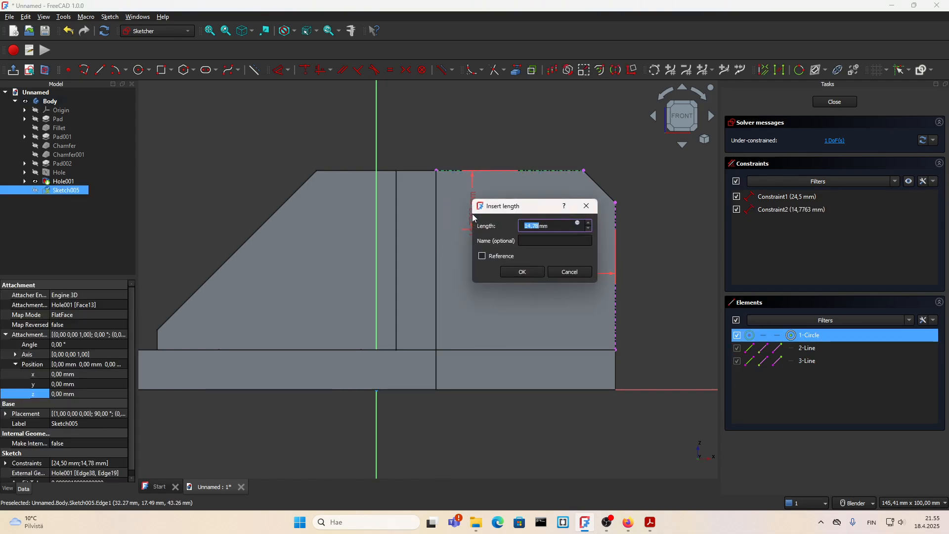
text(22)
click(522, 272)
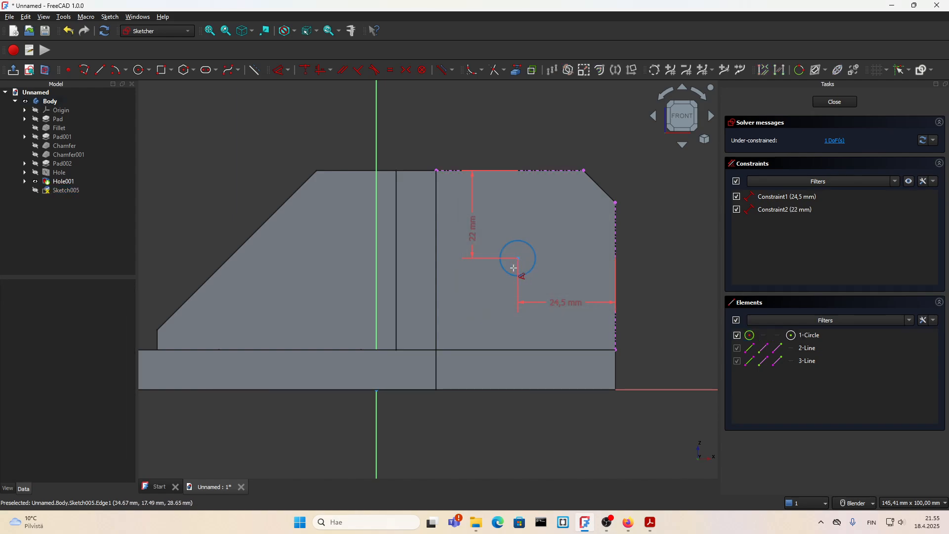
scroll(421, 242, down, 2)
middle_drag(478, 267, 488, 263)
click(682, 117)
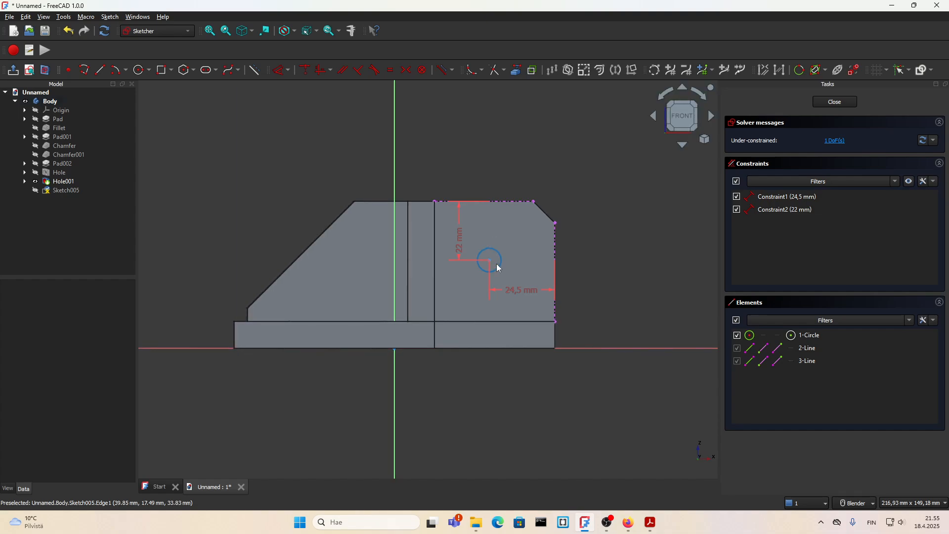
click(835, 101)
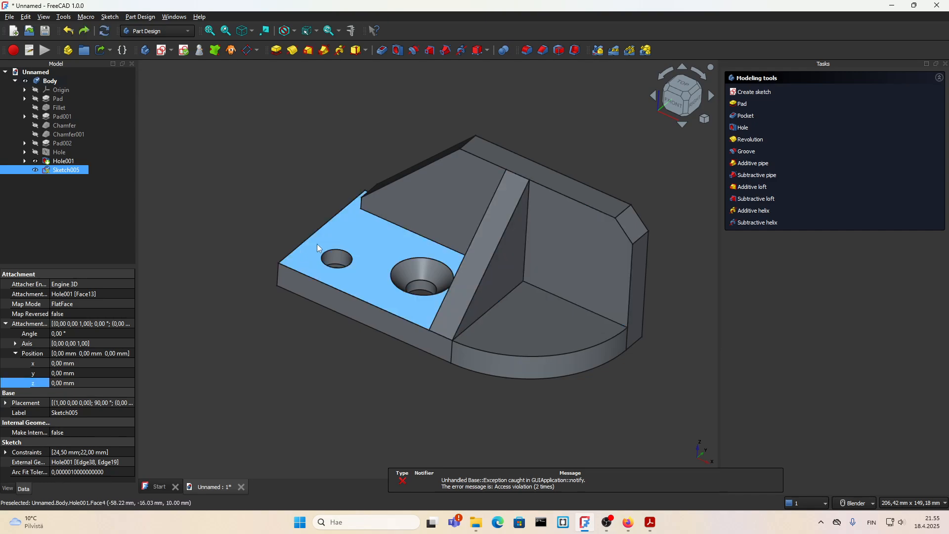
Create a hole from the wall's circle sketch using the ISO metric regular profile in size M16
double_click(67, 170)
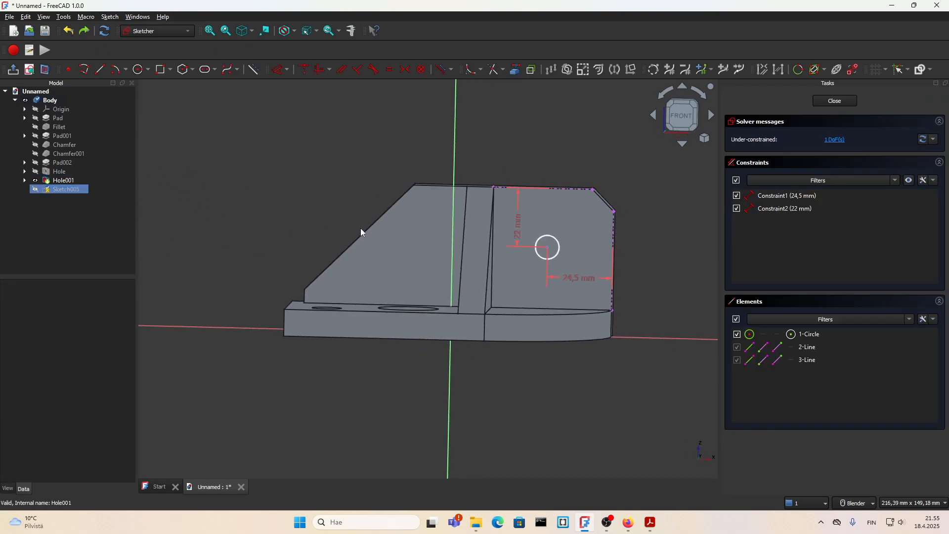
click(836, 102)
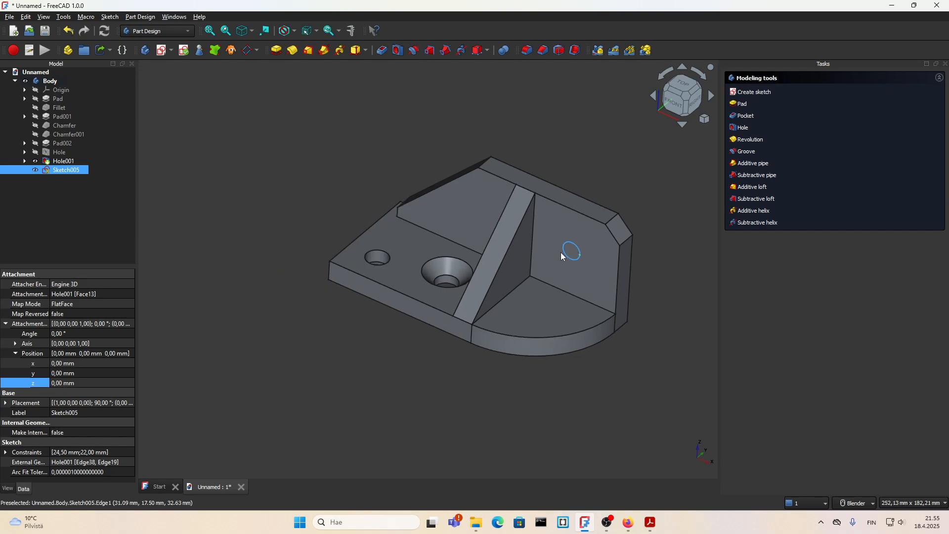
scroll(562, 256, up, 3)
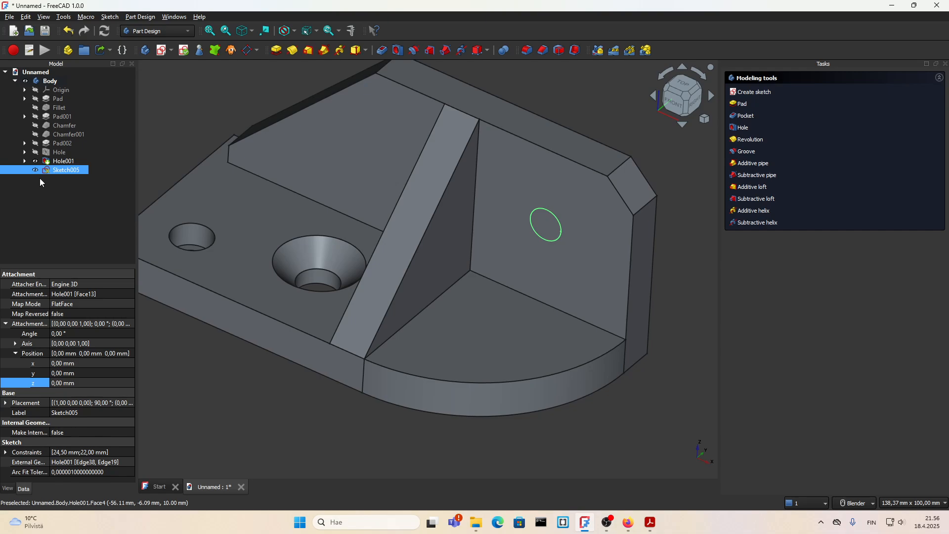
click(742, 129)
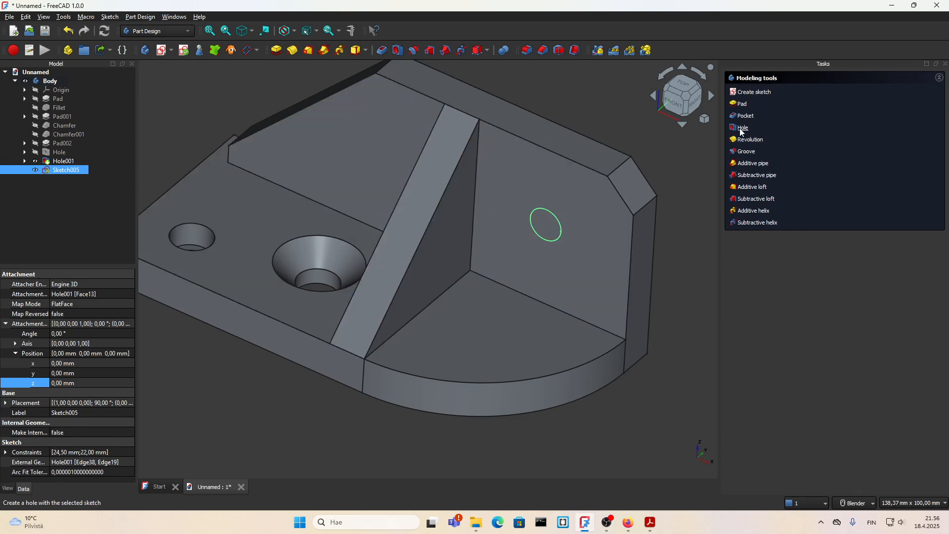
click(757, 121)
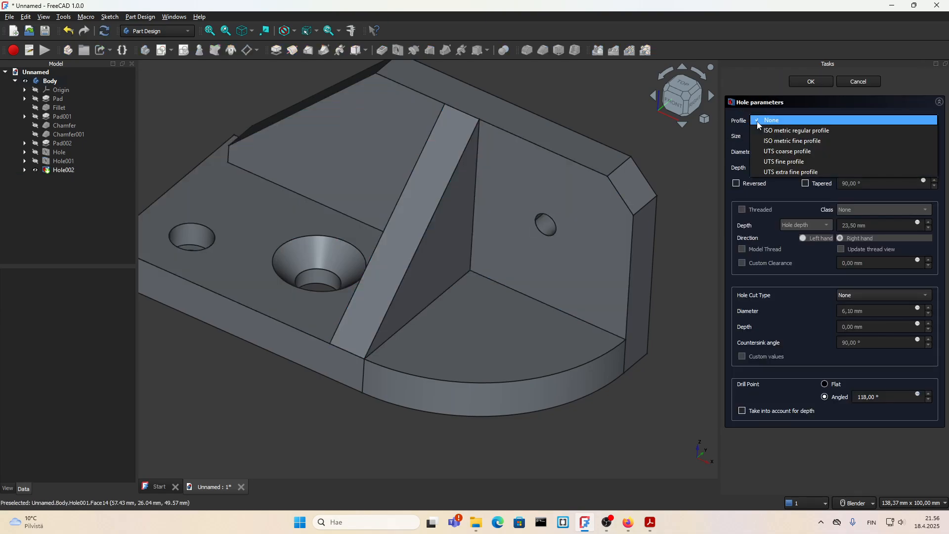
click(775, 131)
click(791, 134)
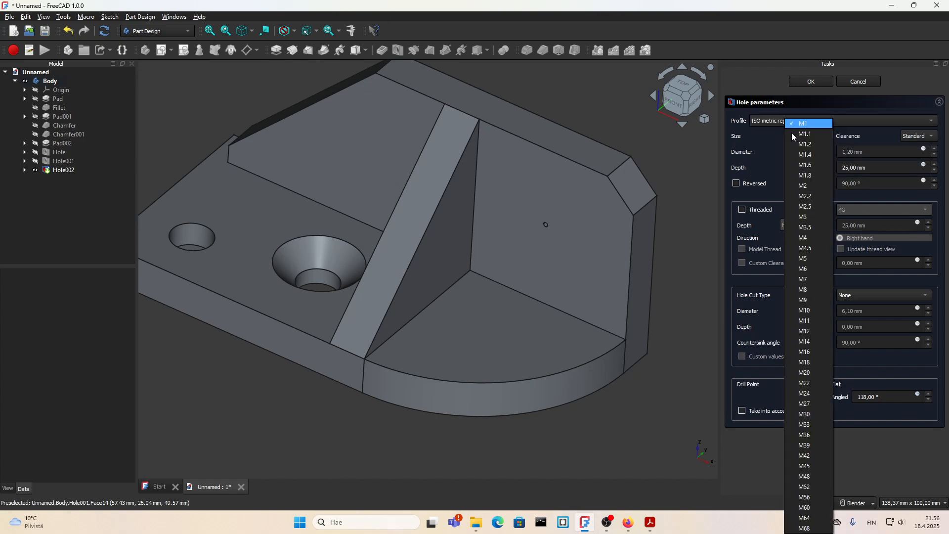
click(796, 352)
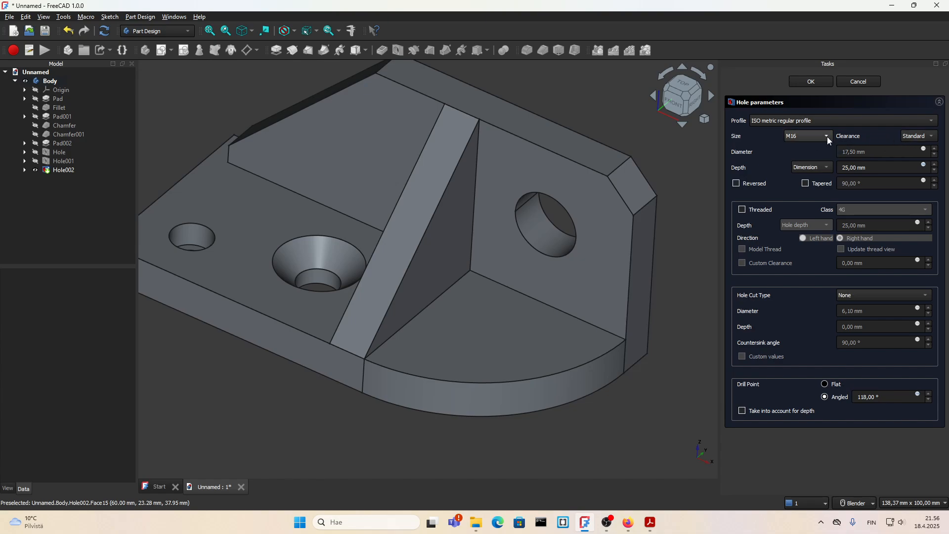
Make the M16 wall hole threaded, keeping thread class 4G
click(743, 209)
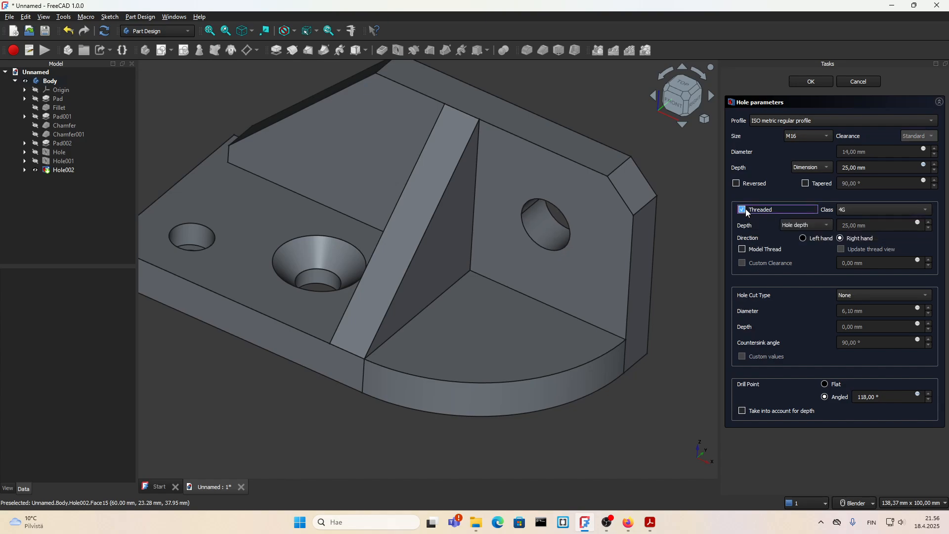
click(847, 213)
click(790, 200)
Try the modelled thread with an updated thread view and right-hand direction on the M16 hole, and turn thread modelling off again
click(742, 249)
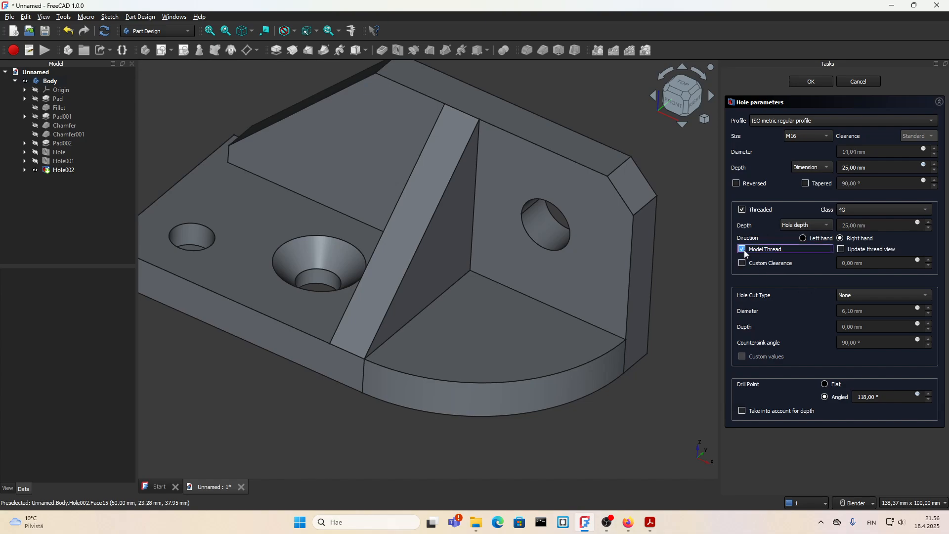
click(841, 250)
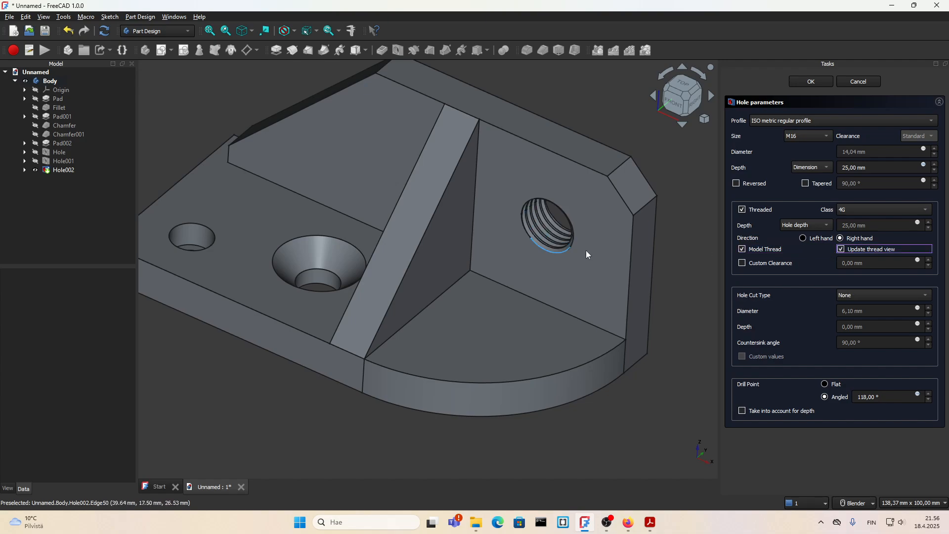
click(804, 239)
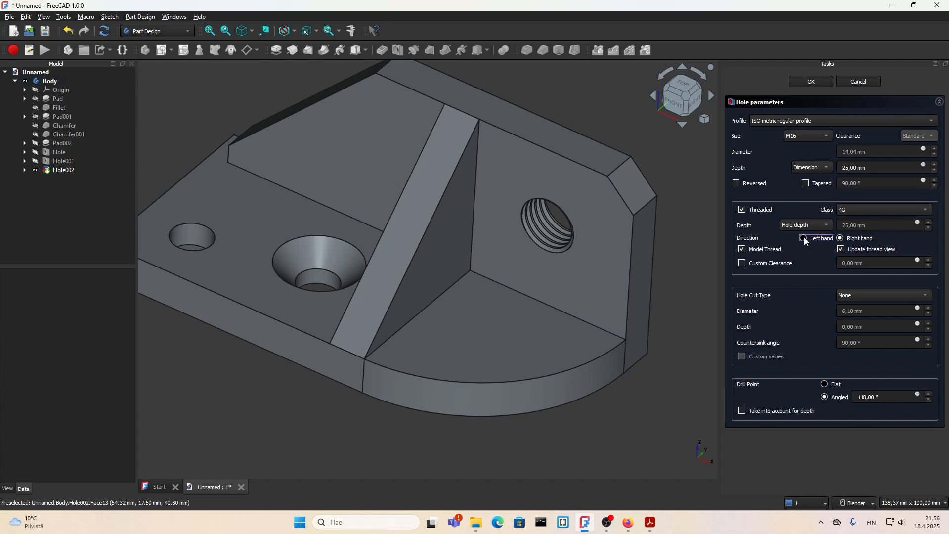
click(840, 239)
click(841, 239)
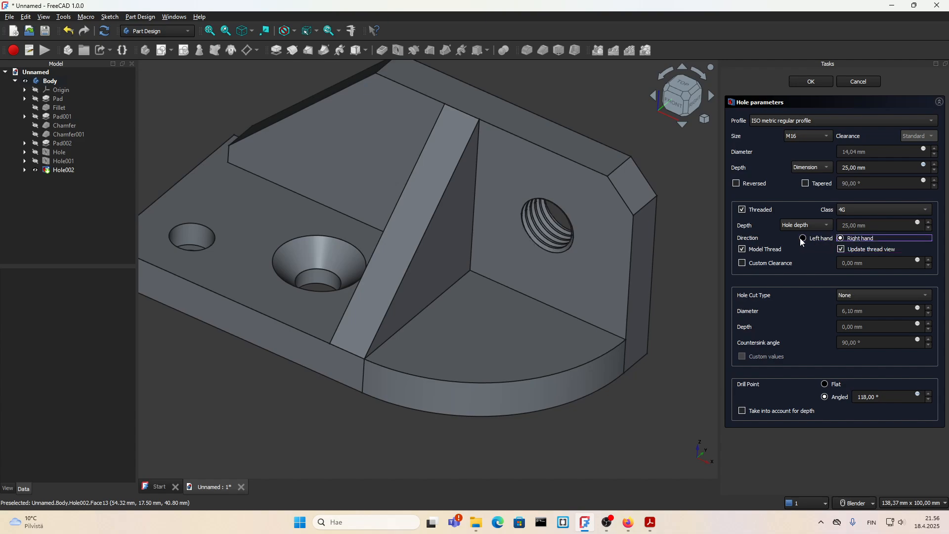
click(743, 249)
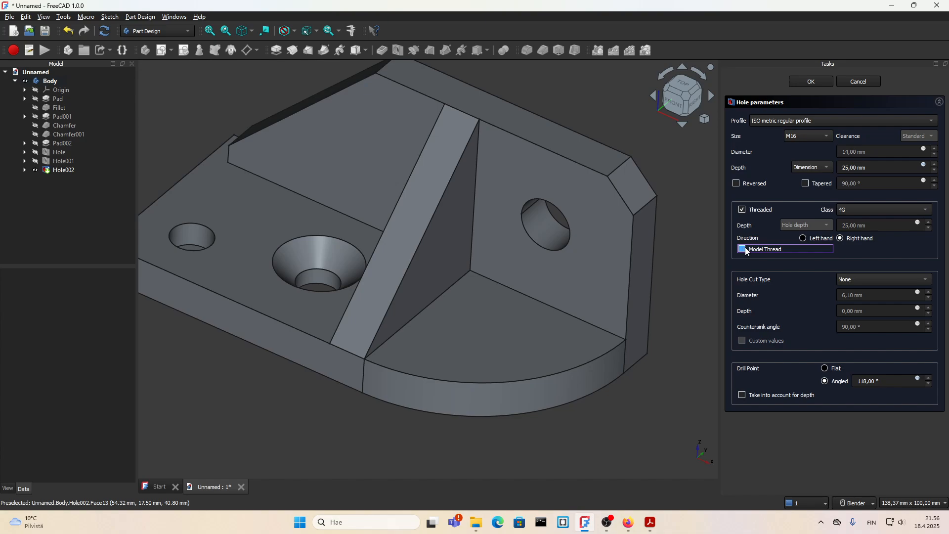
click(742, 249)
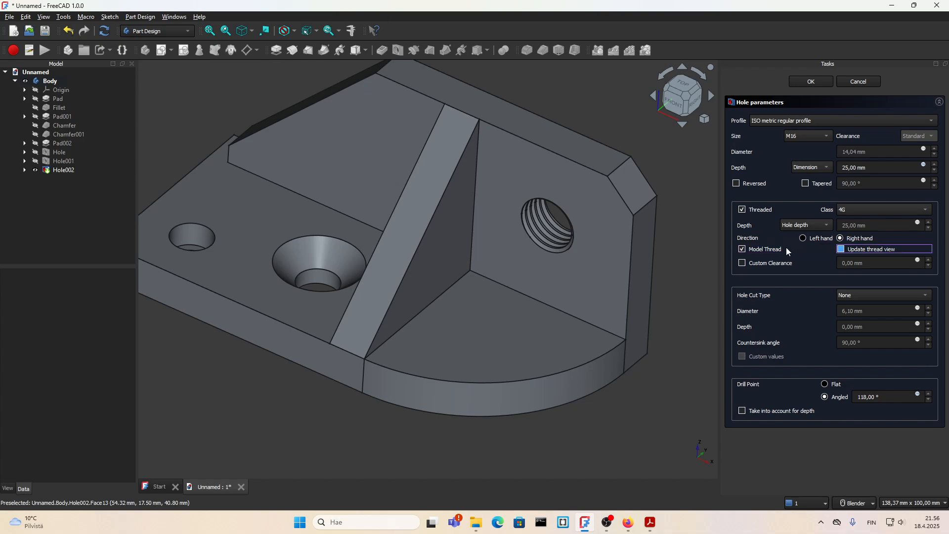
click(744, 250)
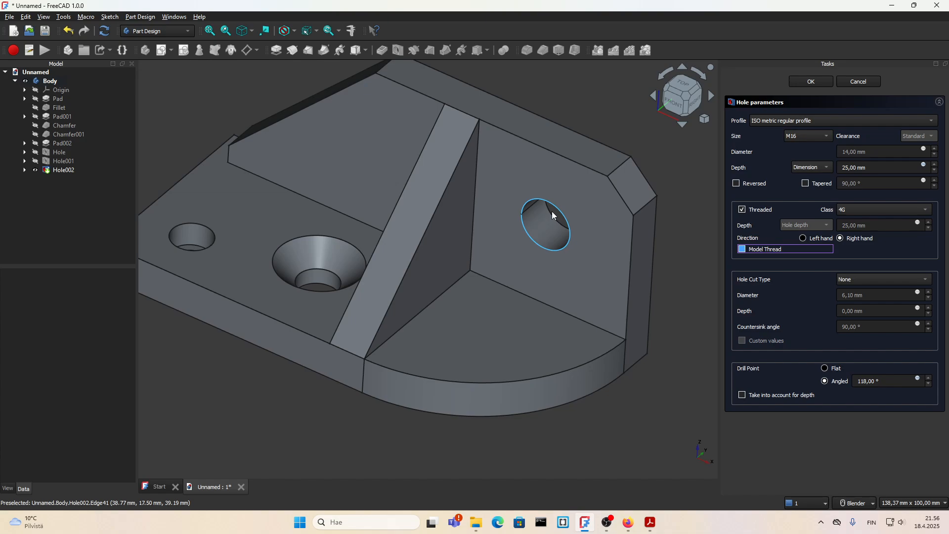
middle_drag(553, 213, 549, 206)
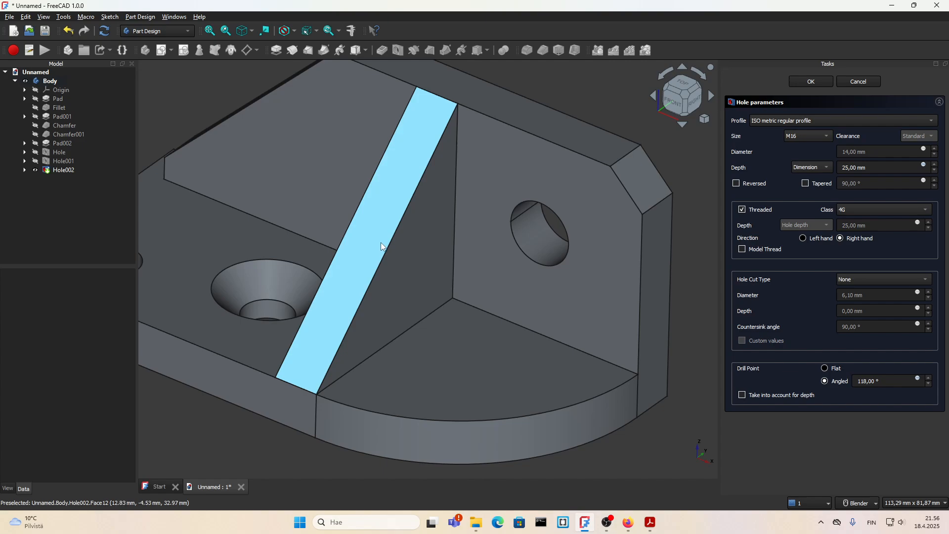
scroll(420, 242, down, 5)
scroll(489, 240, up, 5)
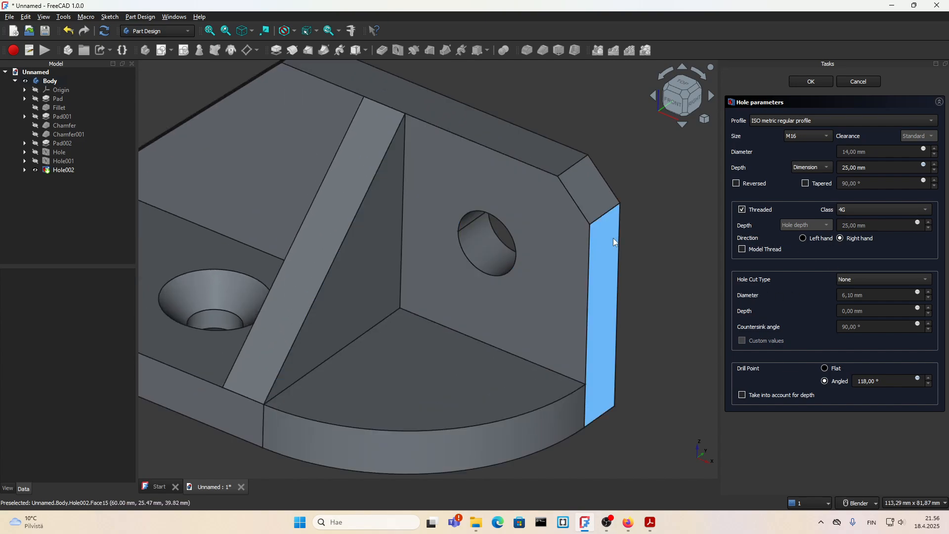
click(852, 280)
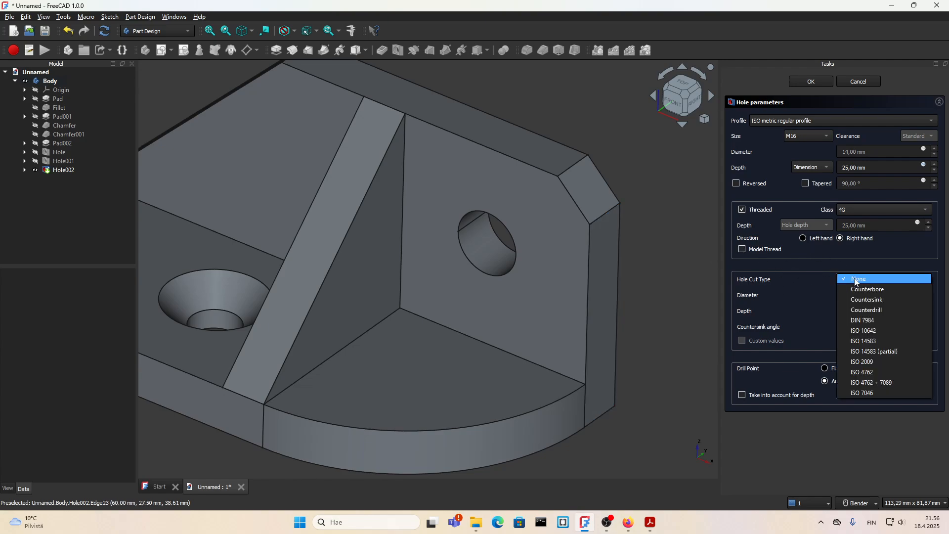
click(829, 265)
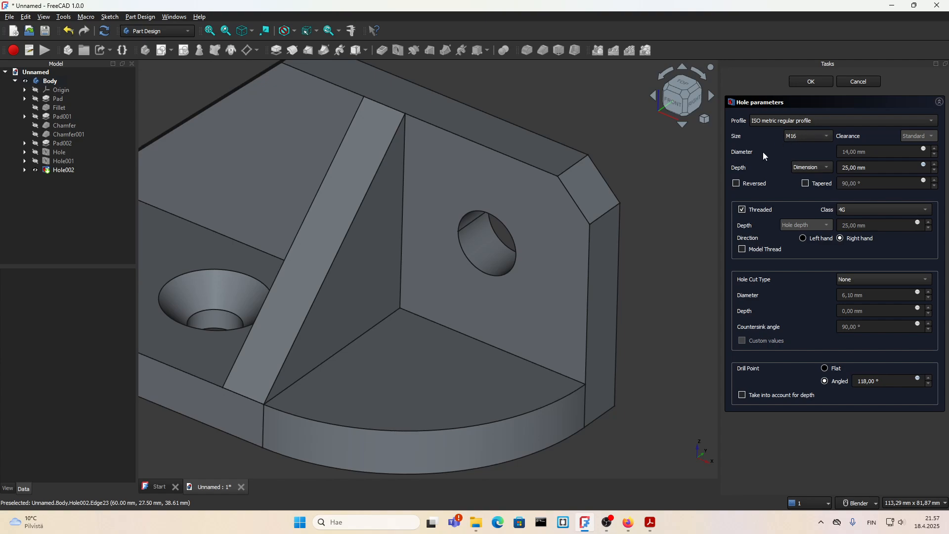
Switch to Firefox and view the "How To Use Our Tap Drill Chart" video page
click(629, 524)
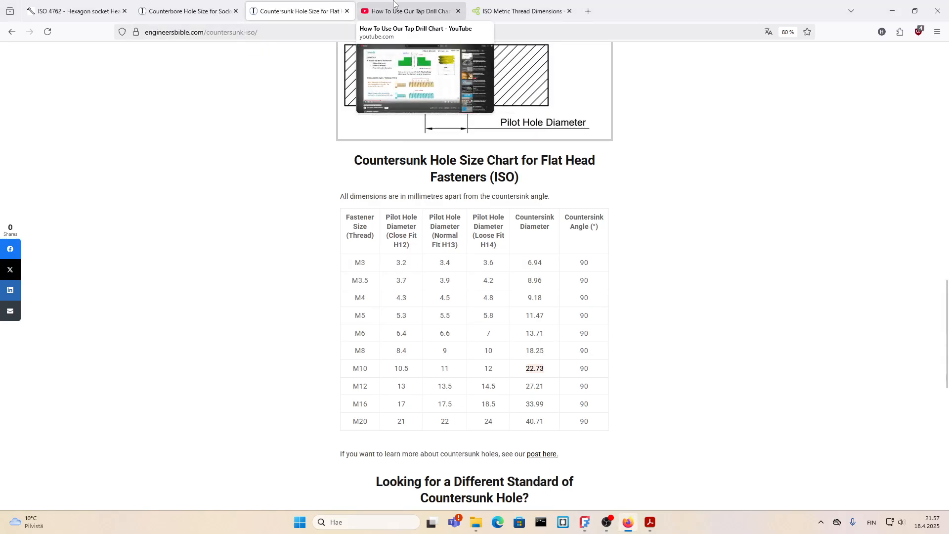
click(411, 11)
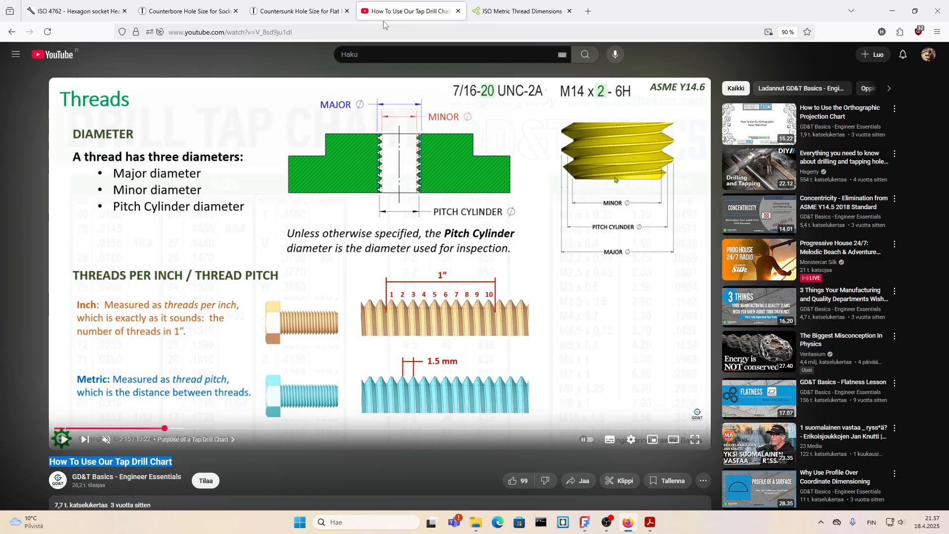
click(45, 467)
drag(127, 461, 175, 463)
click(58, 465)
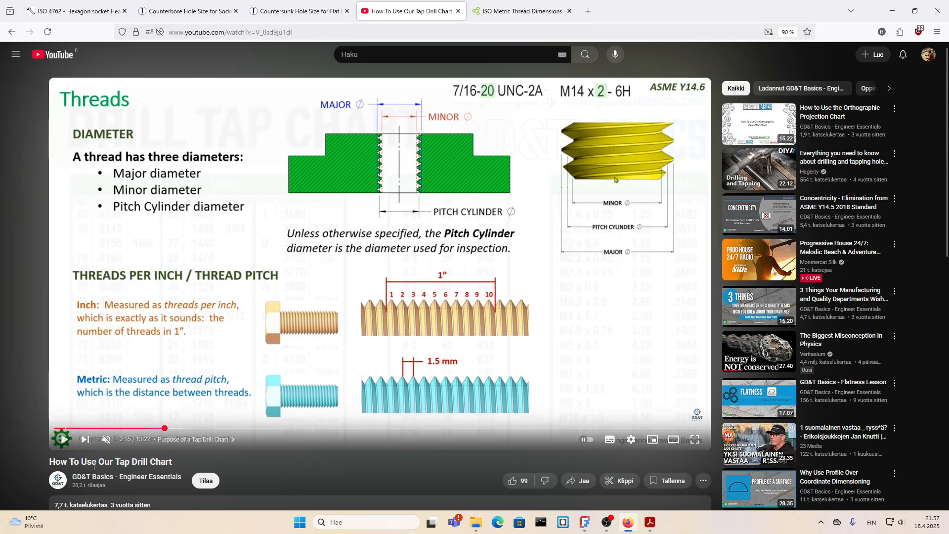
Examine the thread profile diagram and fine-thread table on the Optimas ISO Metric Thread Dimensions page
click(483, 12)
scroll(368, 265, down, 8)
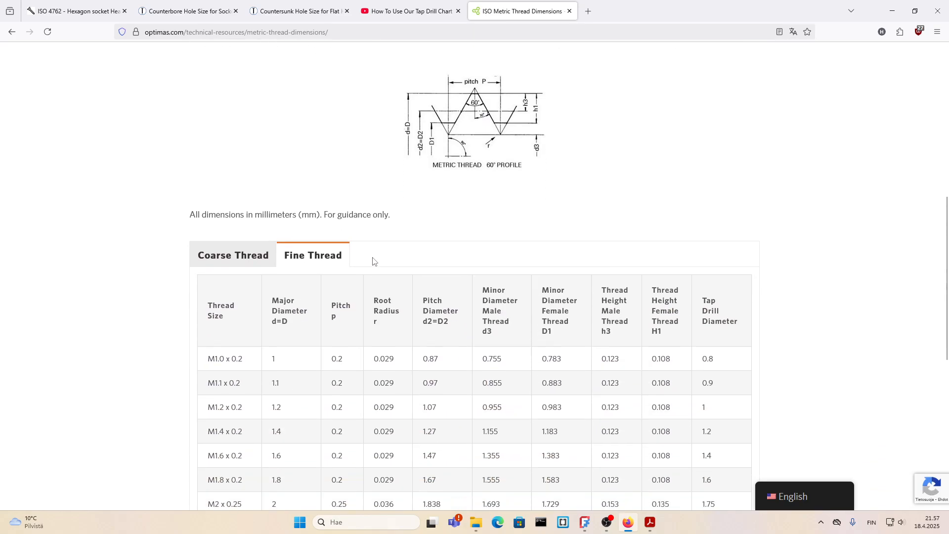
scroll(388, 235, down, 3)
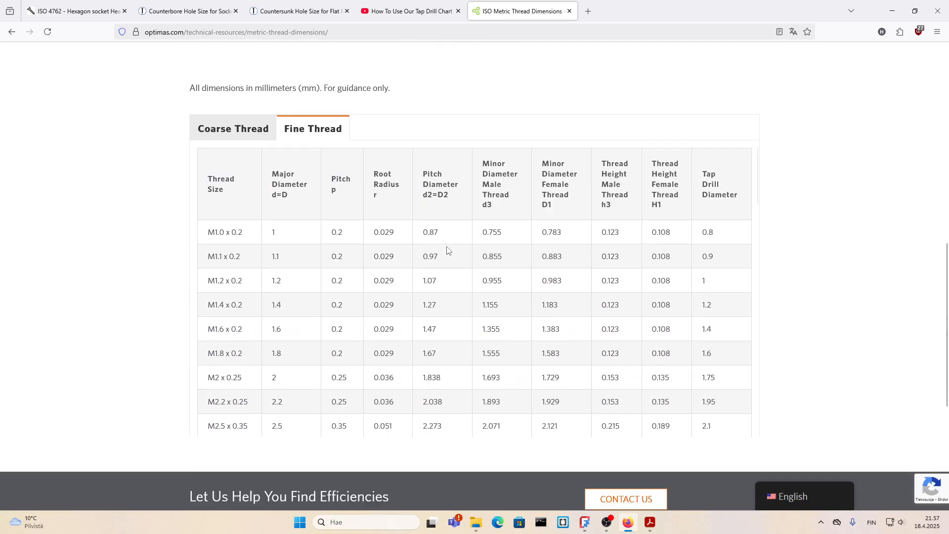
scroll(394, 154, up, 9)
scroll(443, 274, down, 5)
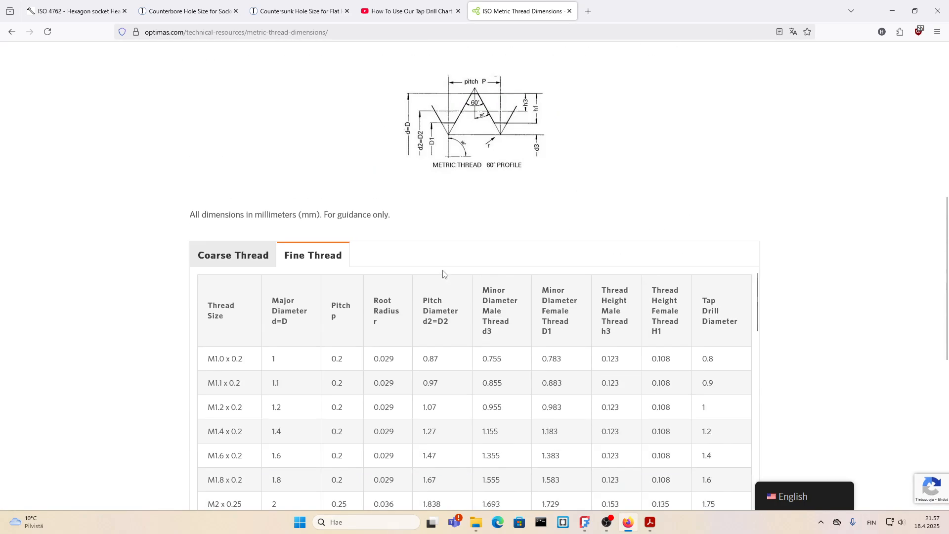
scroll(405, 255, down, 3)
scroll(180, 222, down, 3)
scroll(276, 185, up, 3)
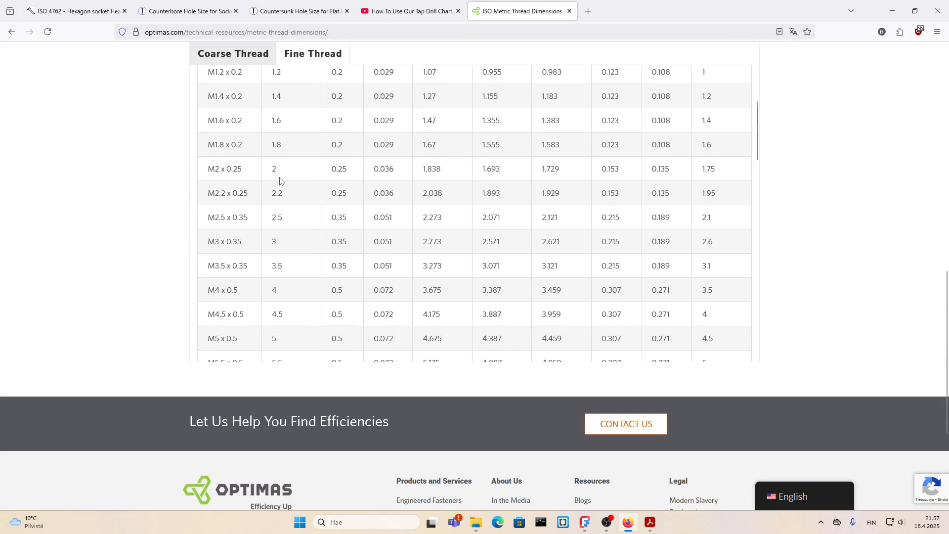
scroll(143, 140, up, 10)
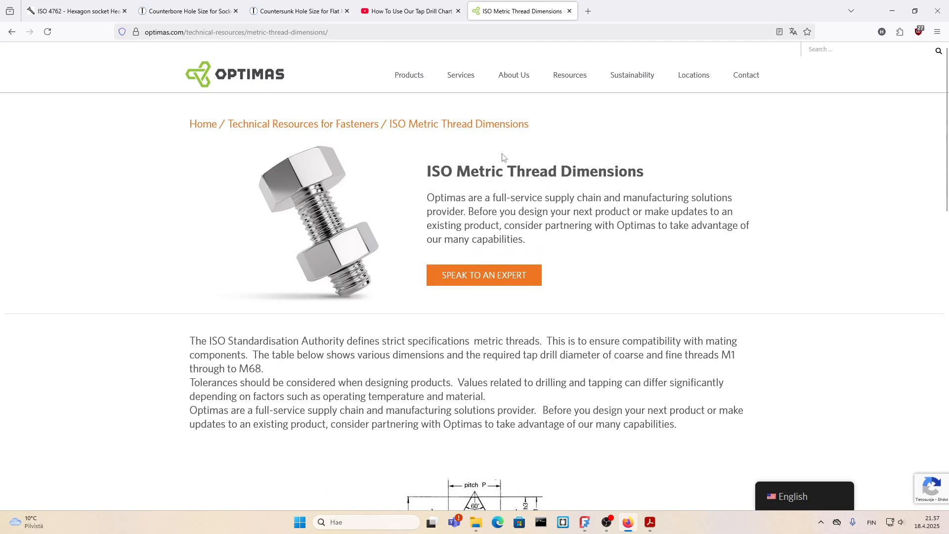
Compare the M16 x 1.5 tap drill diameter in the fine-thread table with the wall hole in the 6.pdf drawing and return to FreeCAD
scroll(553, 172, down, 8)
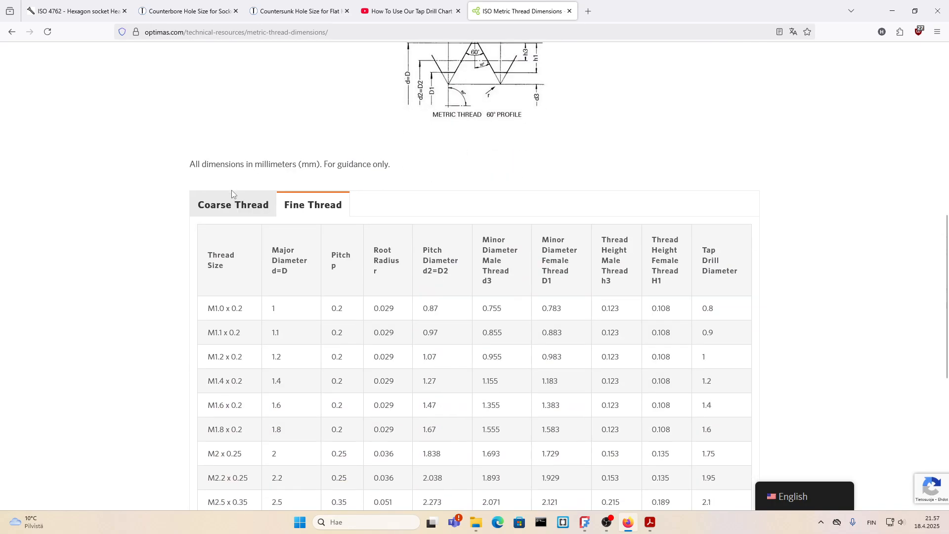
scroll(119, 210, down, 4)
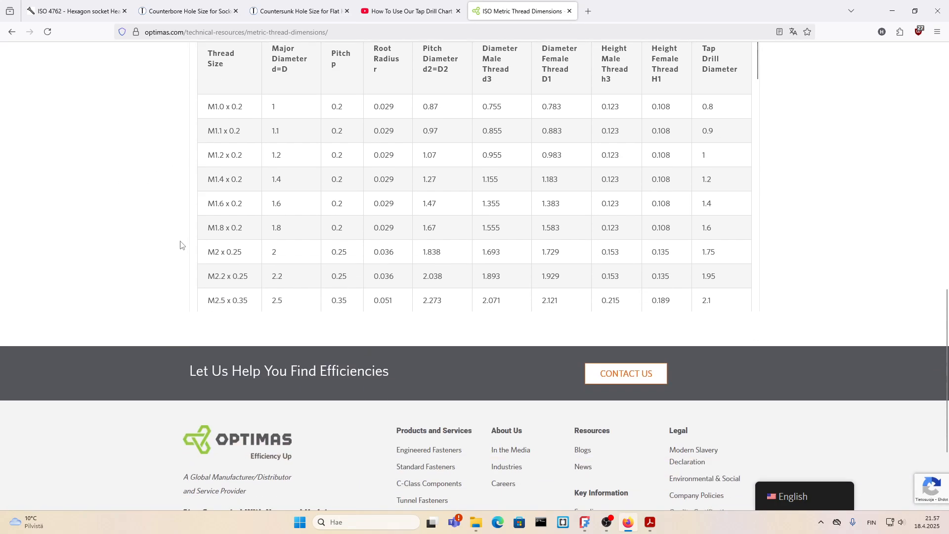
scroll(294, 172, down, 10)
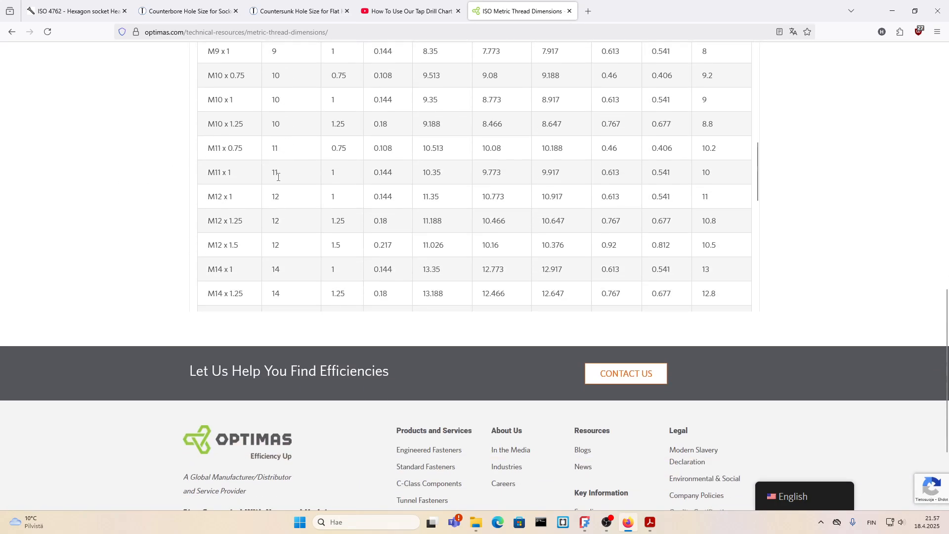
scroll(273, 181, down, 6)
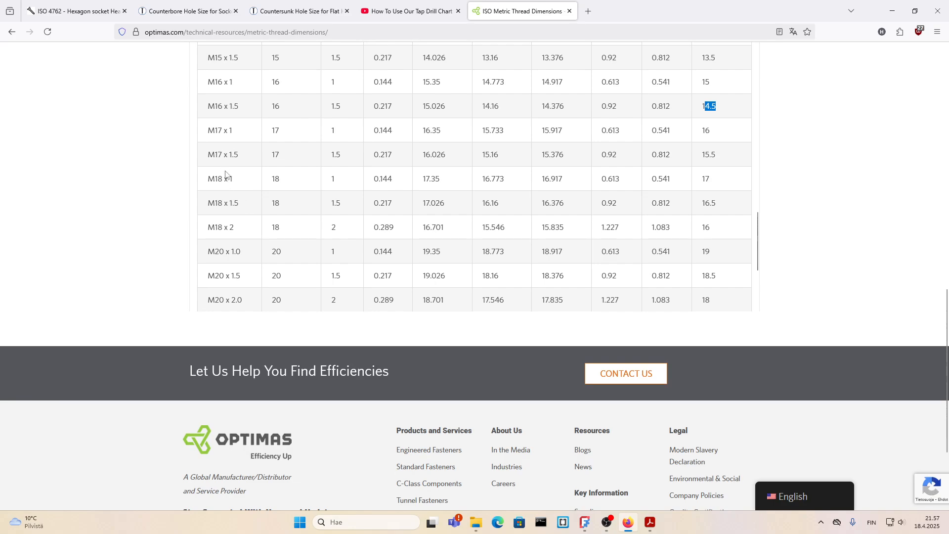
triple_click(212, 105)
scroll(112, 151, up, 4)
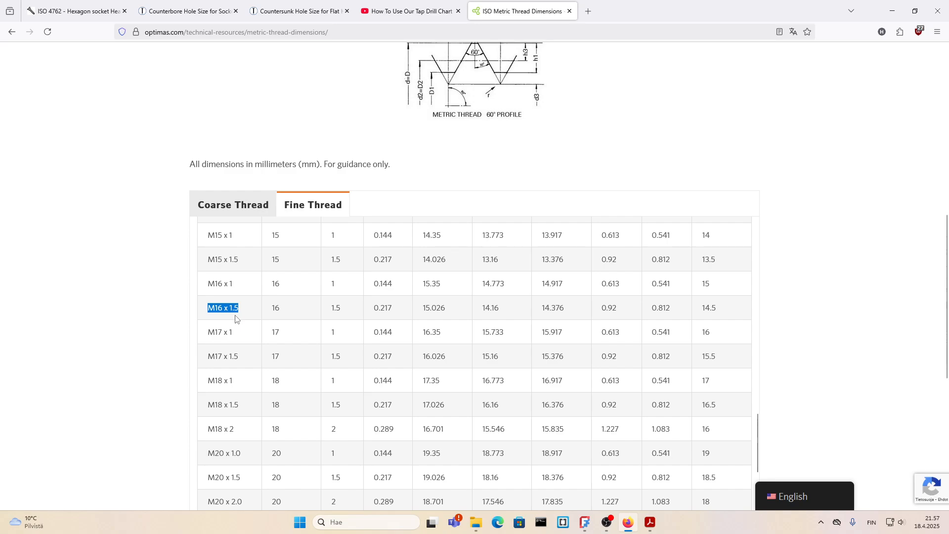
drag(716, 309, 702, 311)
scroll(722, 309, up, 15)
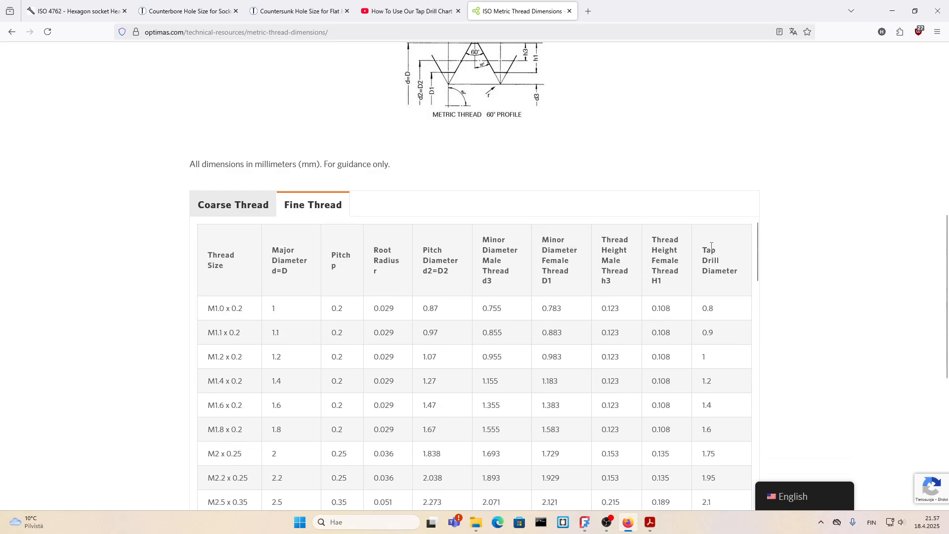
click(650, 522)
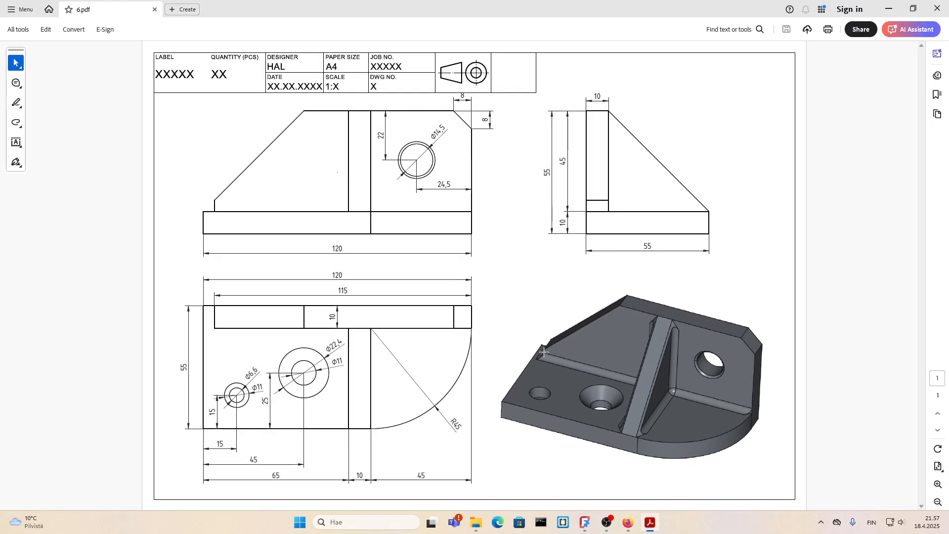
click(585, 523)
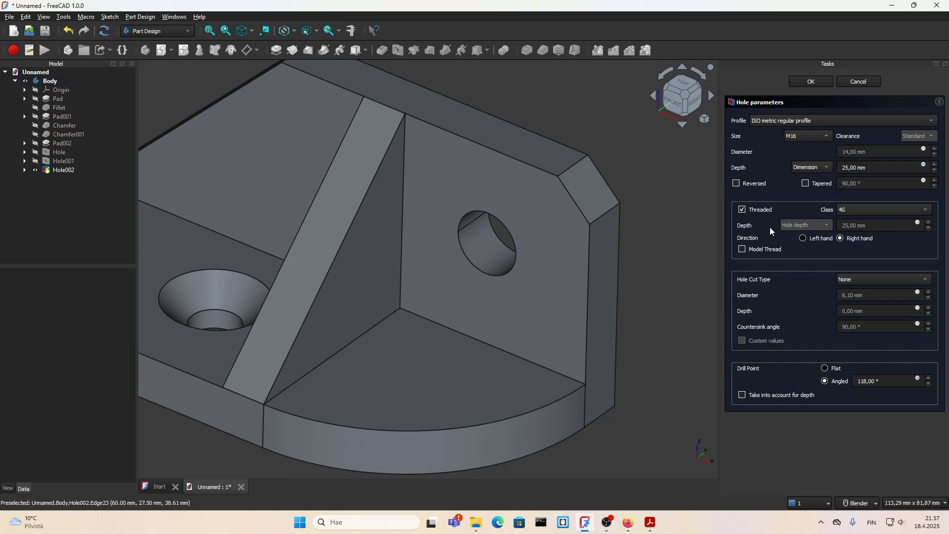
Change the threaded wall hole to the ISO metric fine profile with size M16x1.5
click(805, 137)
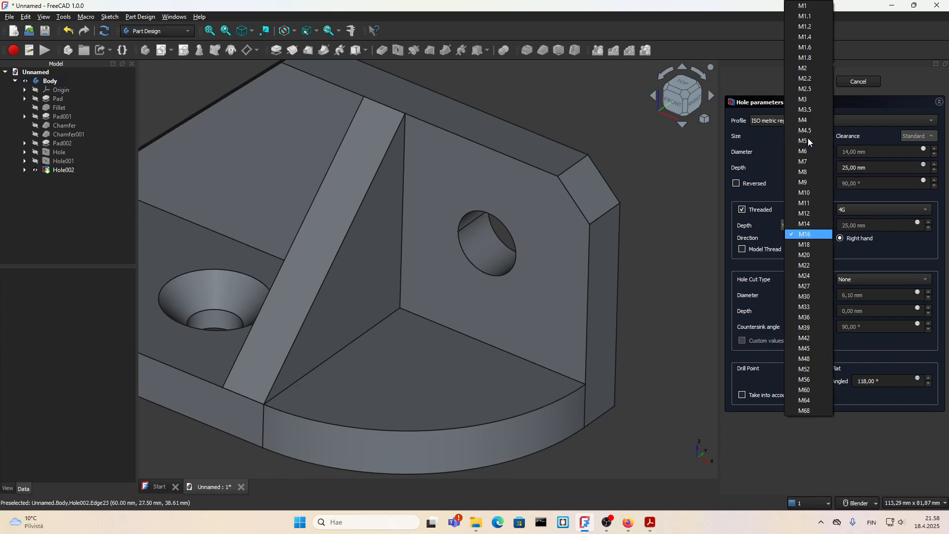
click(759, 143)
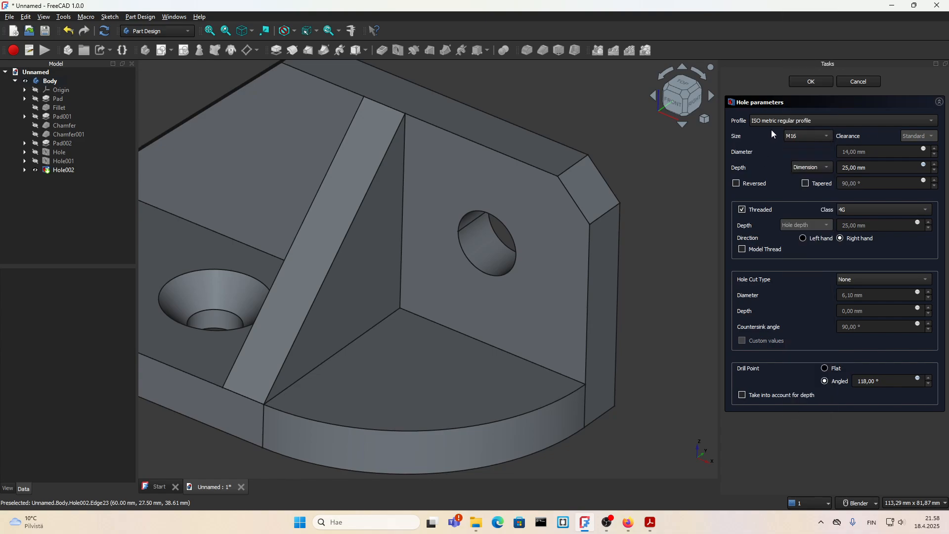
click(778, 121)
click(783, 131)
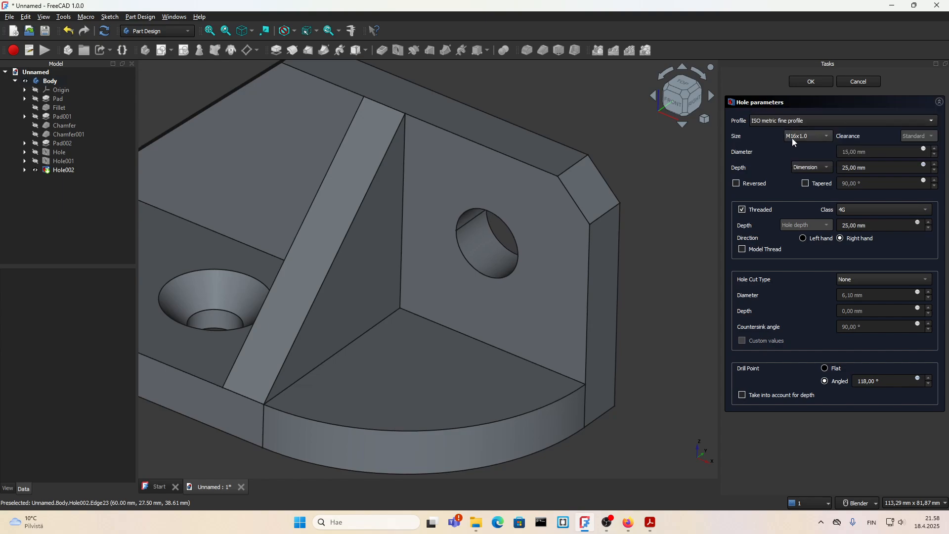
click(799, 138)
click(819, 197)
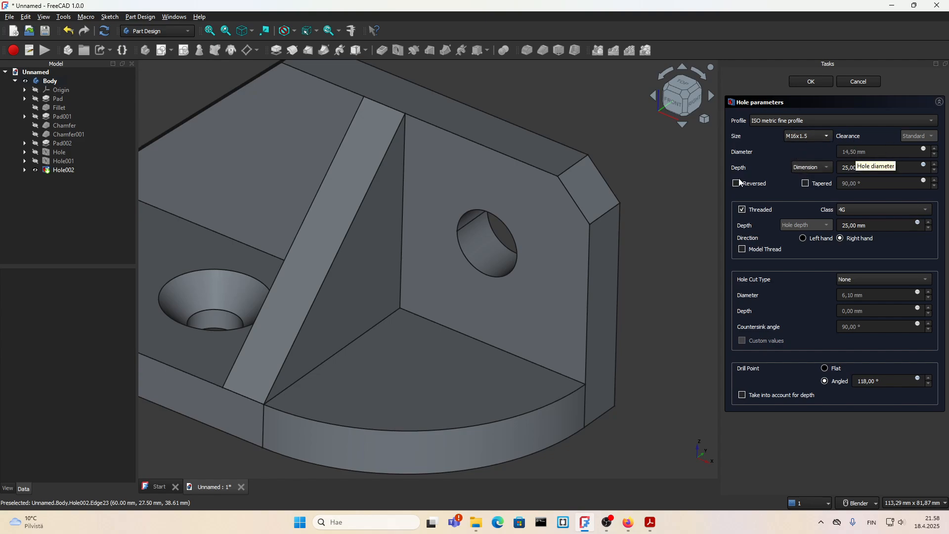
click(811, 81)
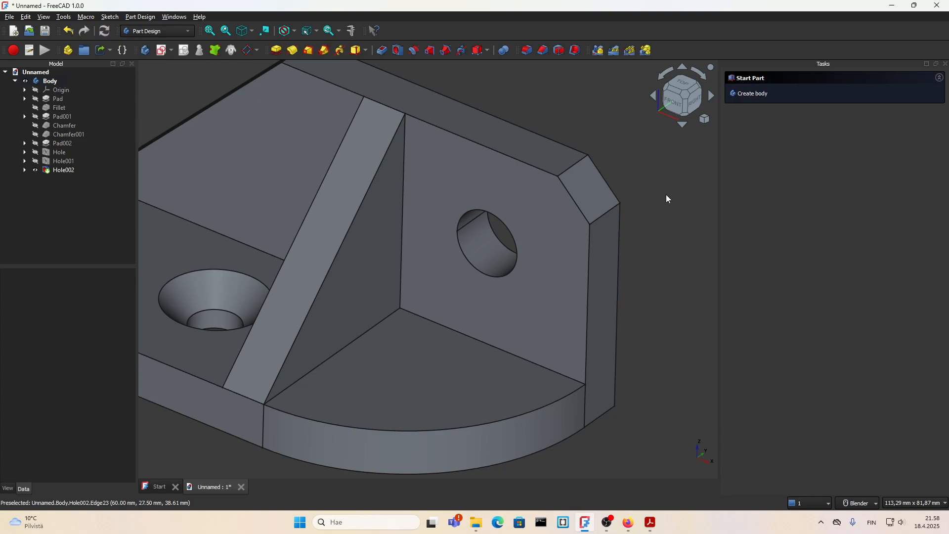
Chamfer the front edge of the threaded wall hole with an equal distance of 1 mm
click(514, 239)
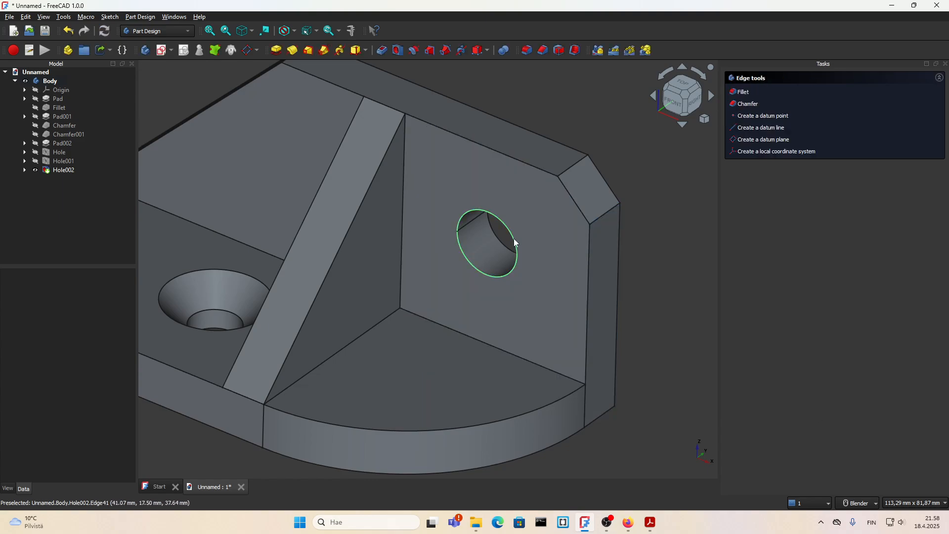
click(748, 105)
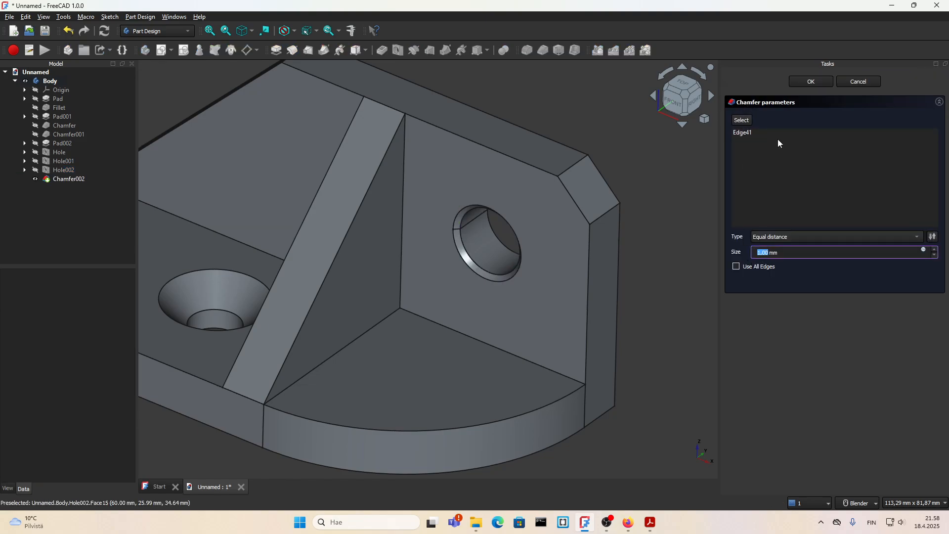
click(806, 82)
Compare the bracket with the 3D view in the 6.pdf drawing to check the remaining fillets, and return to FreeCAD
scroll(453, 289, down, 3)
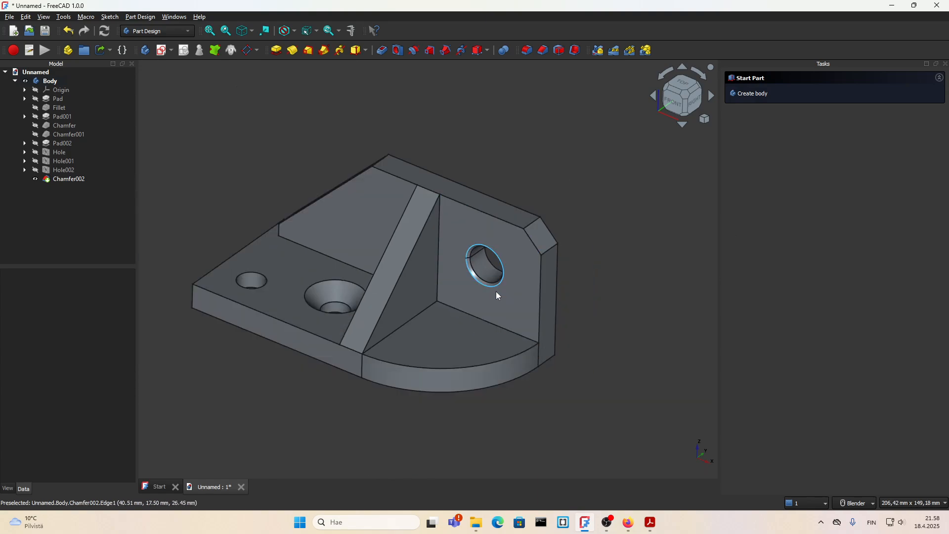
shift+middle_drag(313, 286, 366, 286)
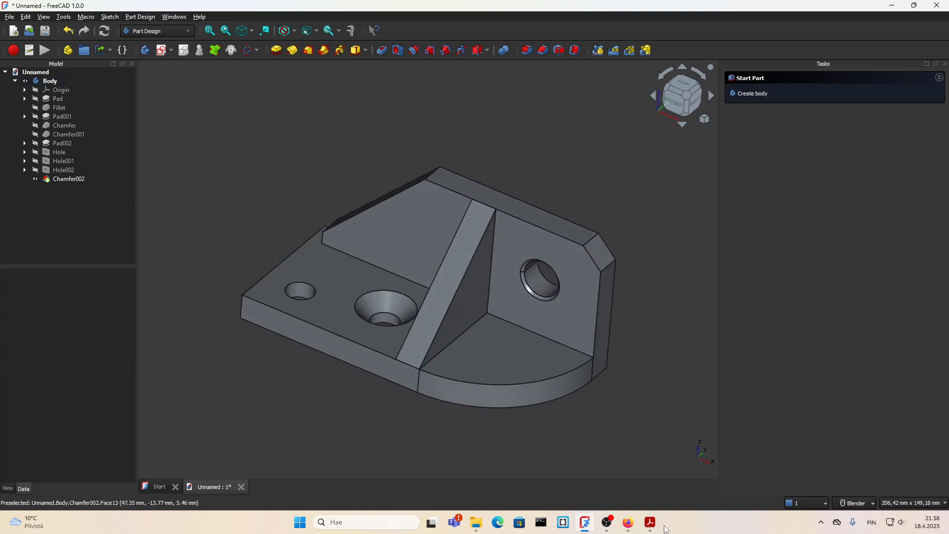
mouse_move(657, 529)
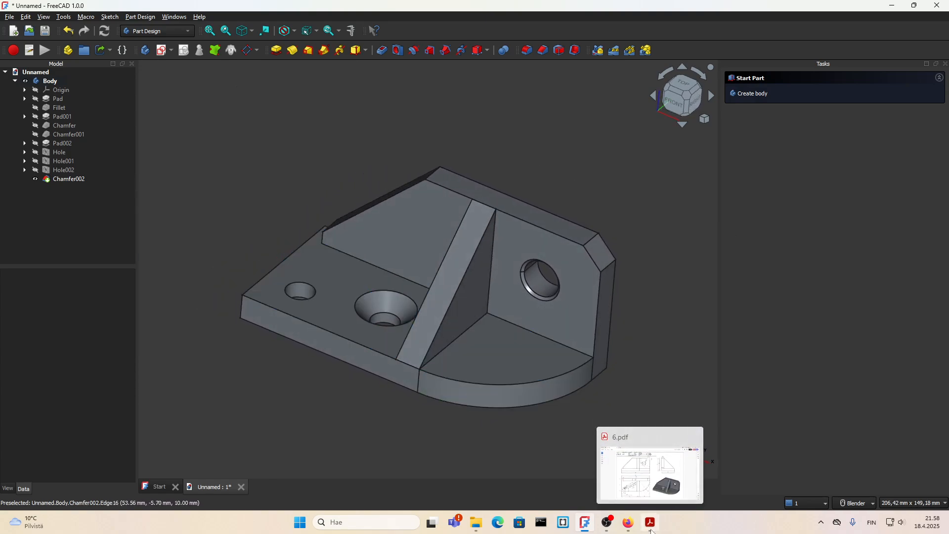
click(620, 435)
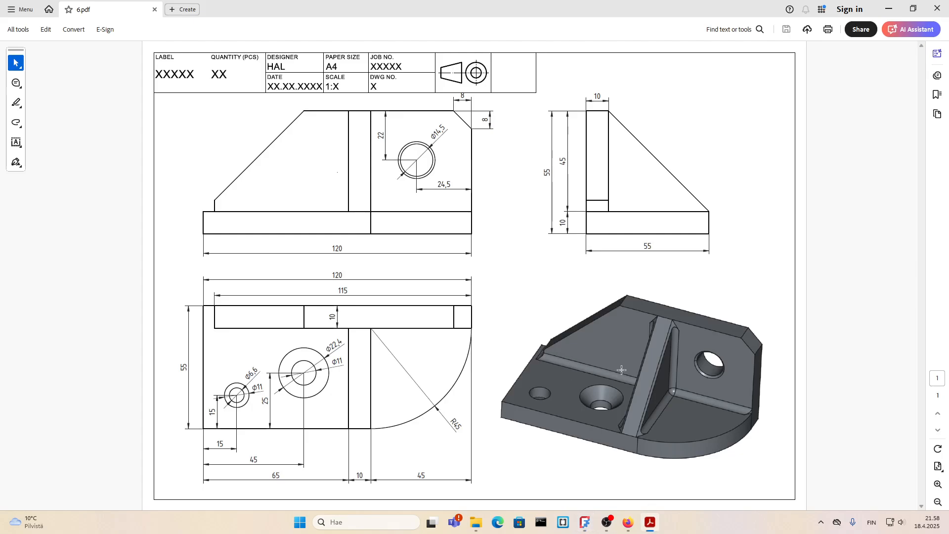
click(652, 532)
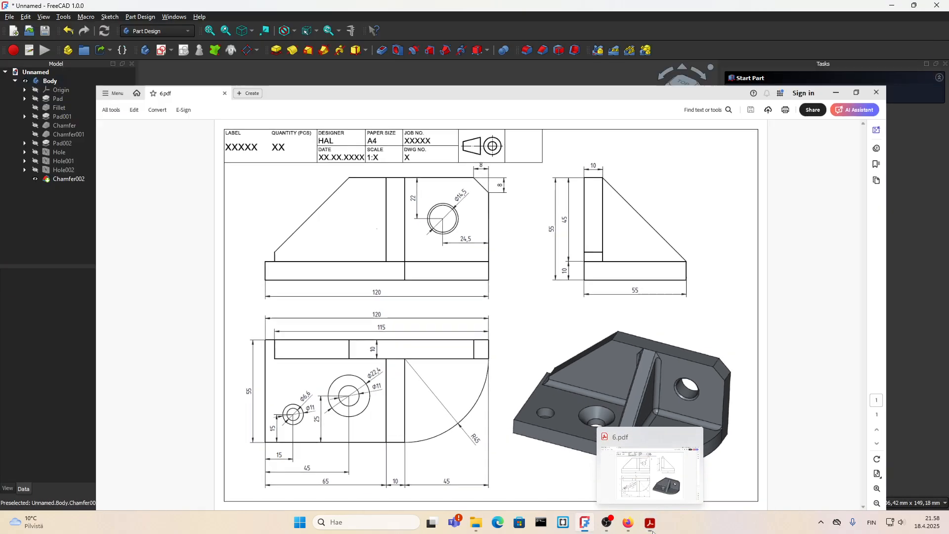
scroll(312, 235, up, 3)
middle_drag(323, 225, 354, 259)
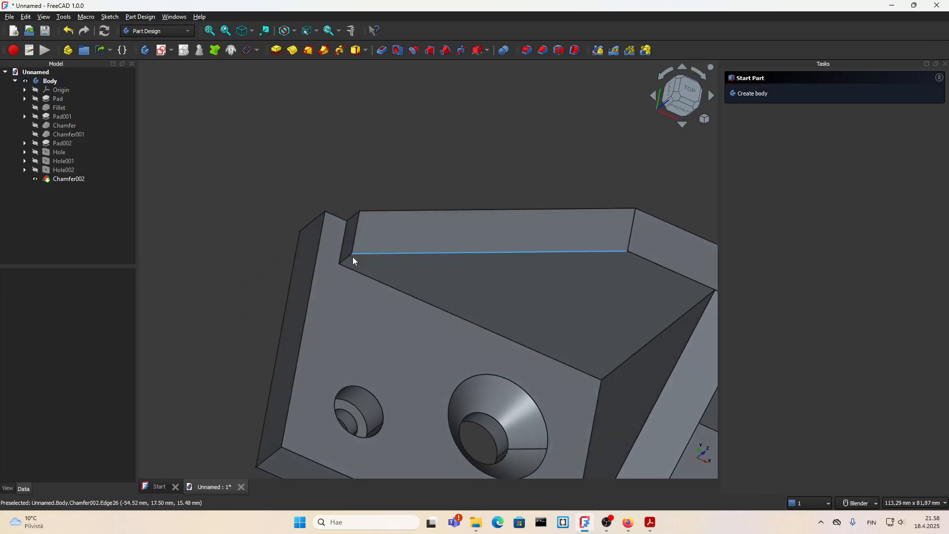
click(343, 250)
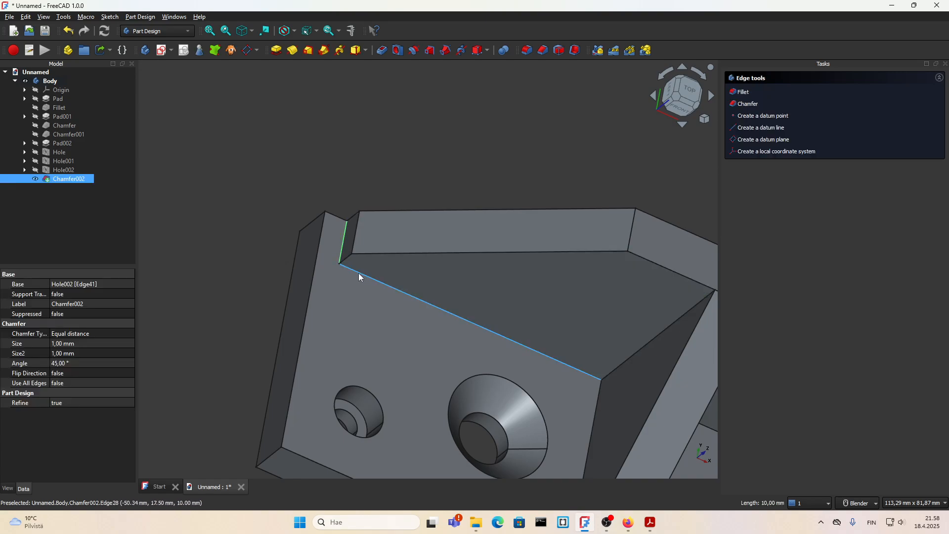
click(273, 233)
scroll(201, 168, down, 3)
mouse_move(282, 217)
middle_down()
mouse_move(223, 157)
mouse_move(357, 301)
middle_up()
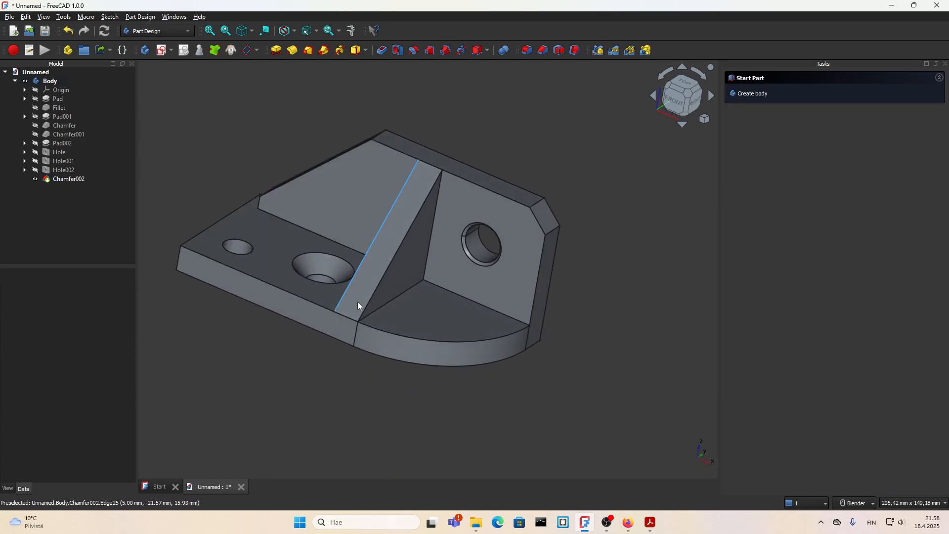
Fillet the edge where the rib meets the base on the countersunk-hole side with a 3 mm radius
scroll(307, 321, up, 4)
shift+middle_drag(331, 267, 408, 285)
middle_drag(638, 322, 637, 297)
middle_drag(359, 271, 480, 338)
click(417, 306)
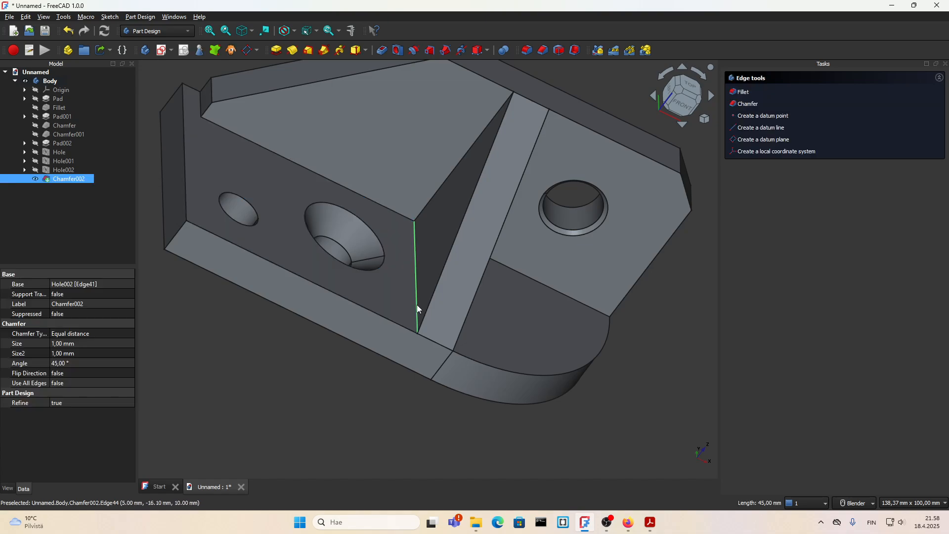
click(740, 93)
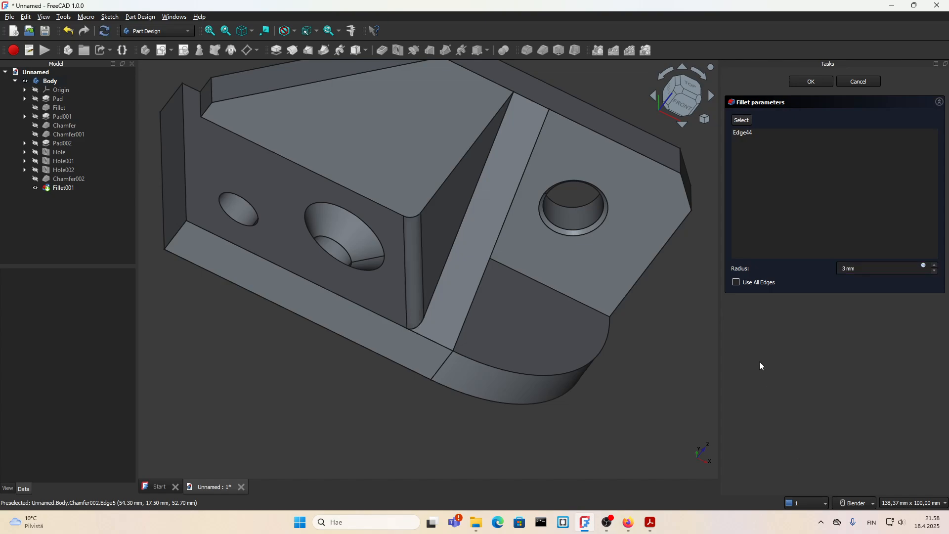
middle_drag(481, 354, 444, 298)
click(797, 85)
Try a 3 mm fillet on the edge between the rib and the rounded side of the base
scroll(401, 287, down, 2)
scroll(463, 326, up, 2)
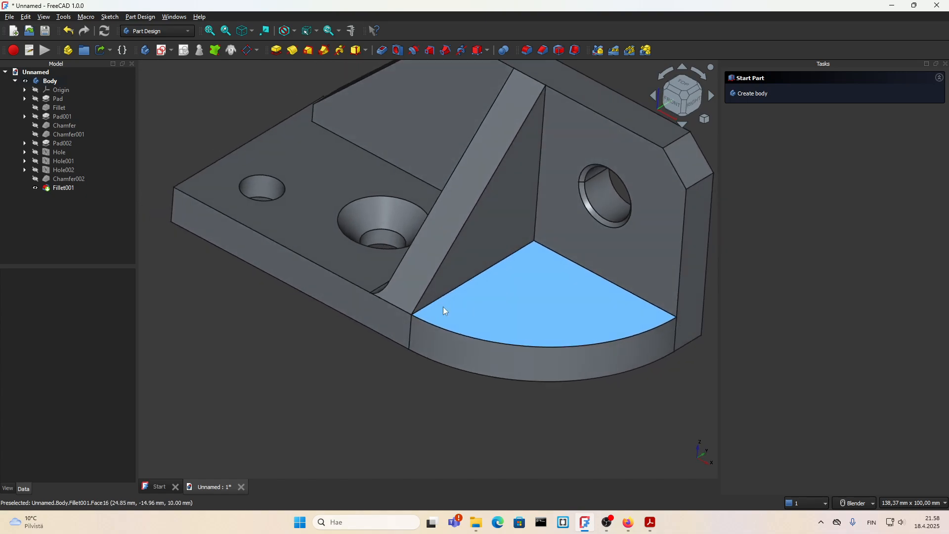
click(444, 295)
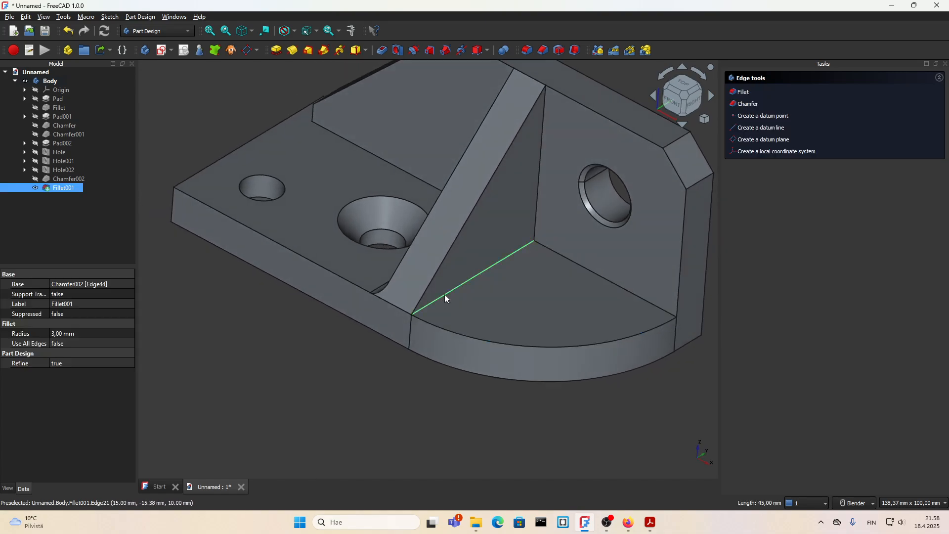
click(744, 92)
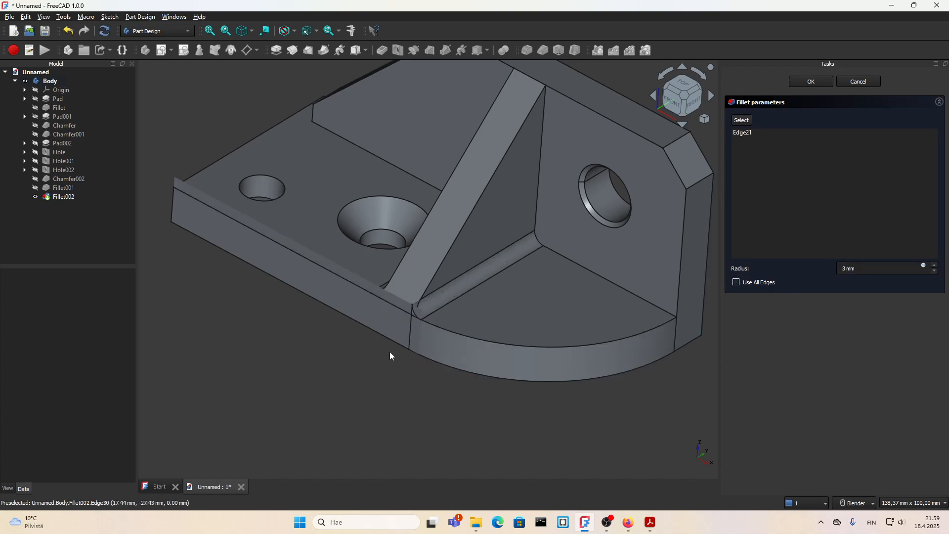
scroll(292, 302, down, 2)
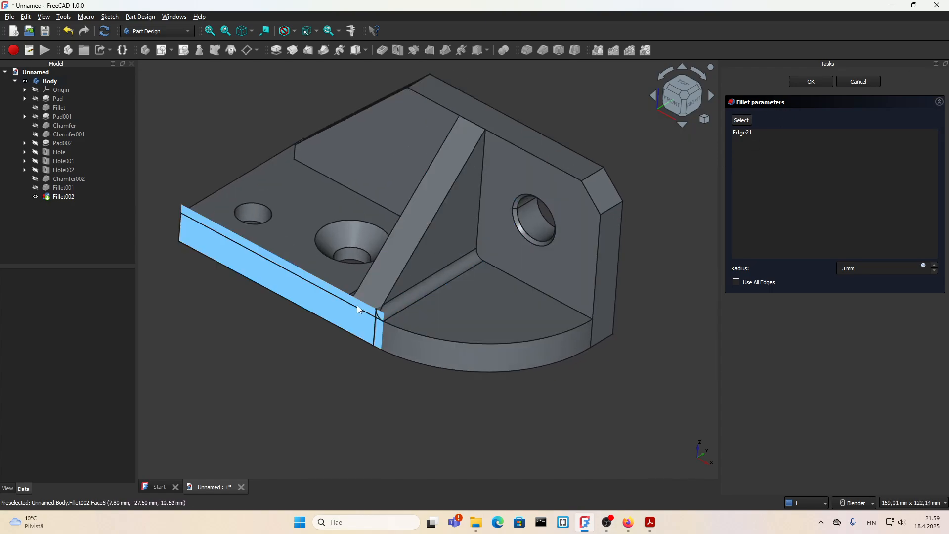
click(870, 82)
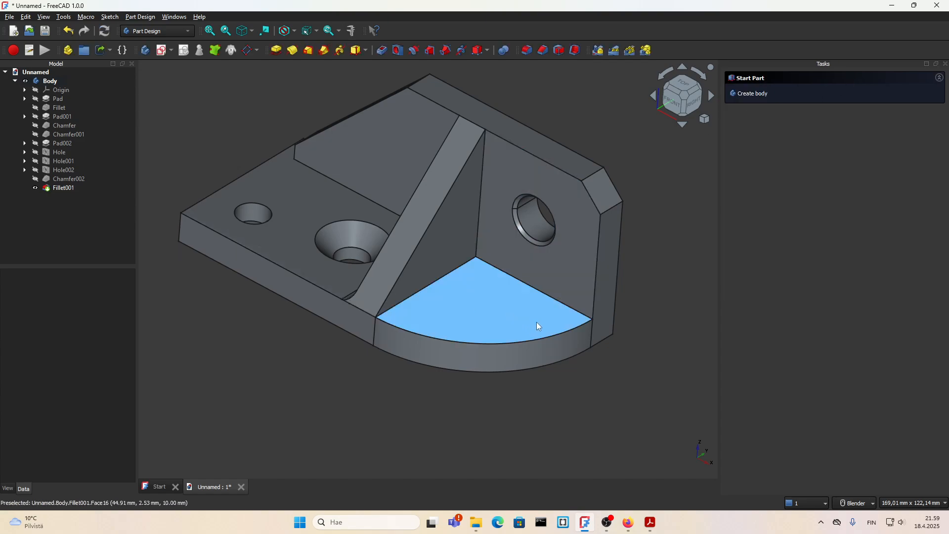
Try a 3 mm fillet on the edge between the wall and the rounded side of the base
click(583, 314)
click(745, 93)
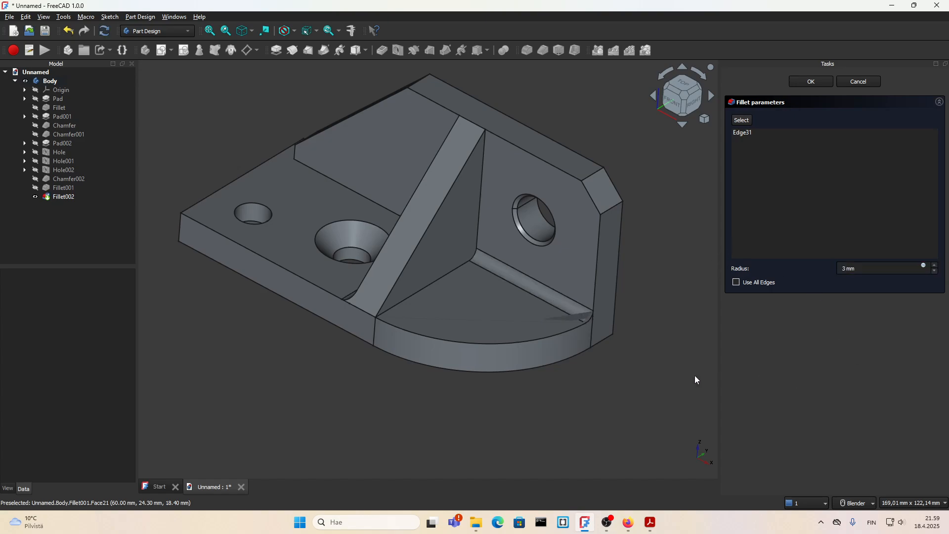
click(858, 82)
Set the radius of the base plate's large corner fillet to 40 mm and show the complete bracket again
scroll(461, 322, up, 1)
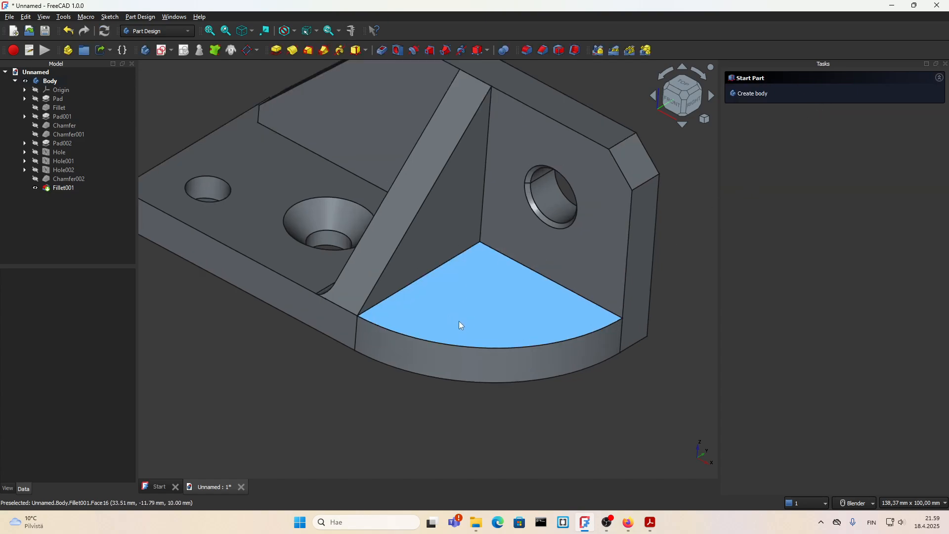
scroll(462, 325, down, 2)
mouse_move(429, 345)
middle_down()
mouse_move(439, 348)
mouse_move(417, 341)
middle_up()
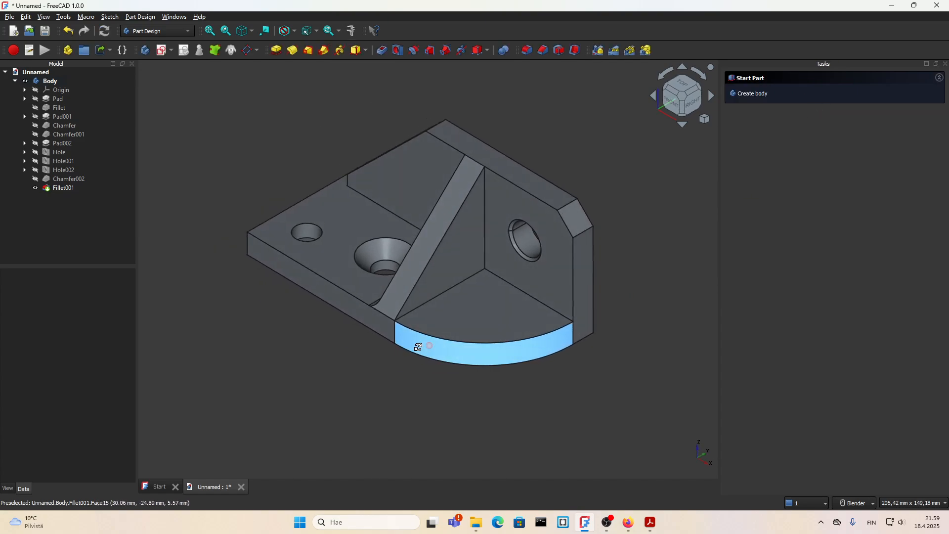
scroll(393, 333, up, 2)
scroll(390, 335, down, 1)
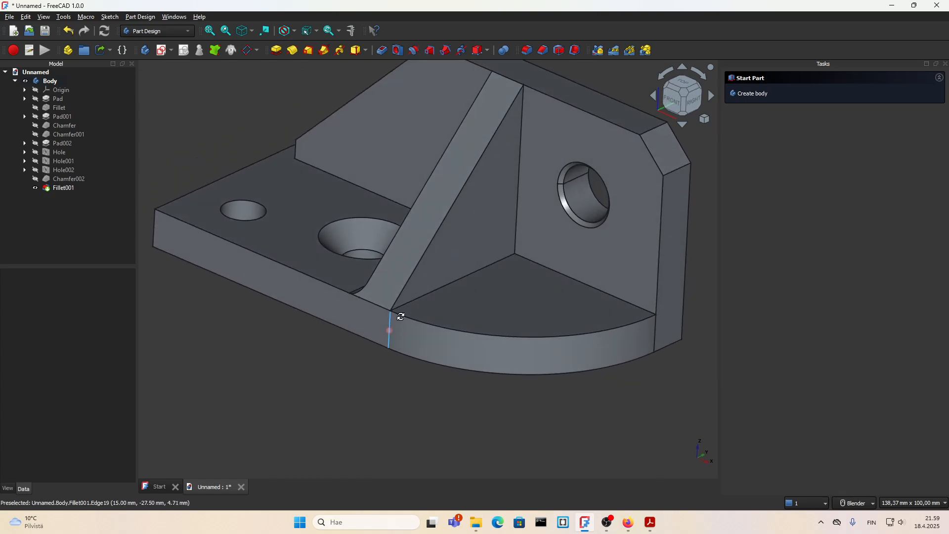
middle_drag(397, 327, 444, 345)
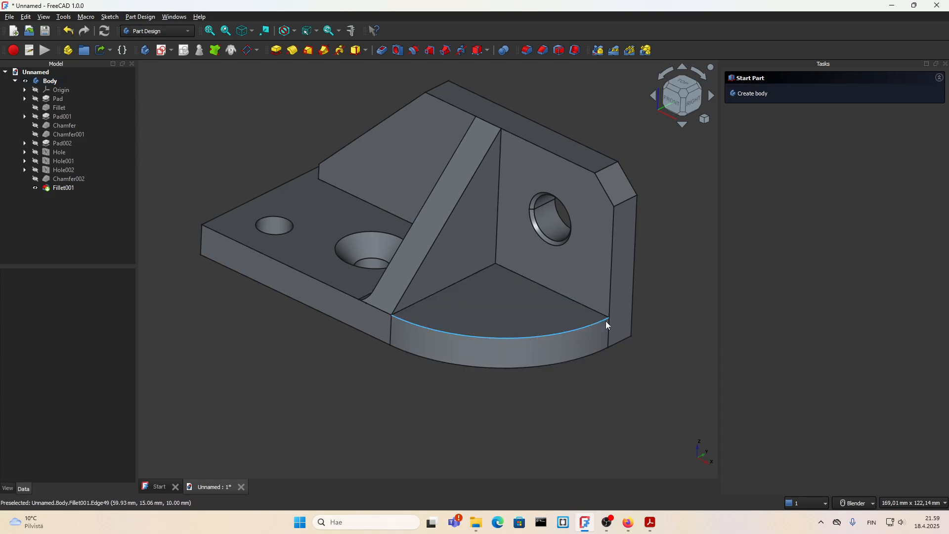
click(40, 109)
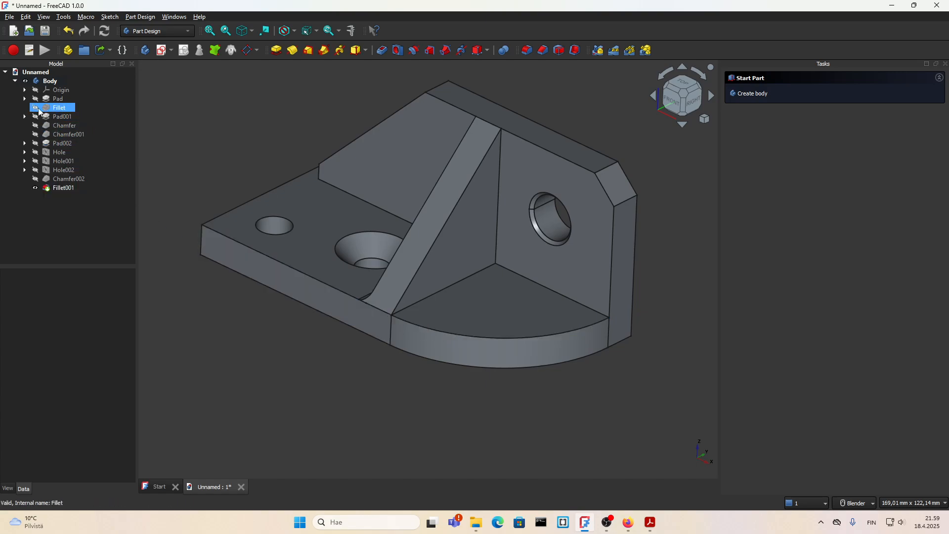
click(36, 108)
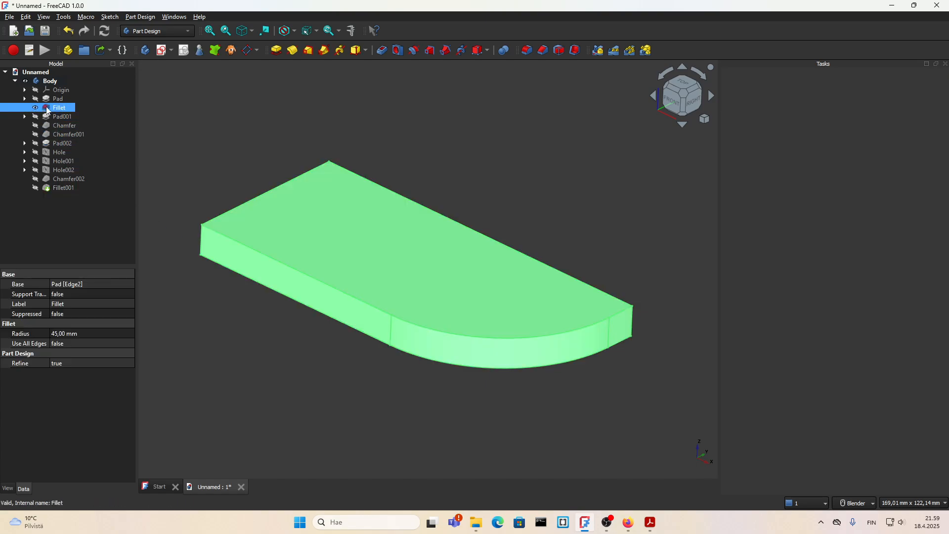
double_click(47, 109)
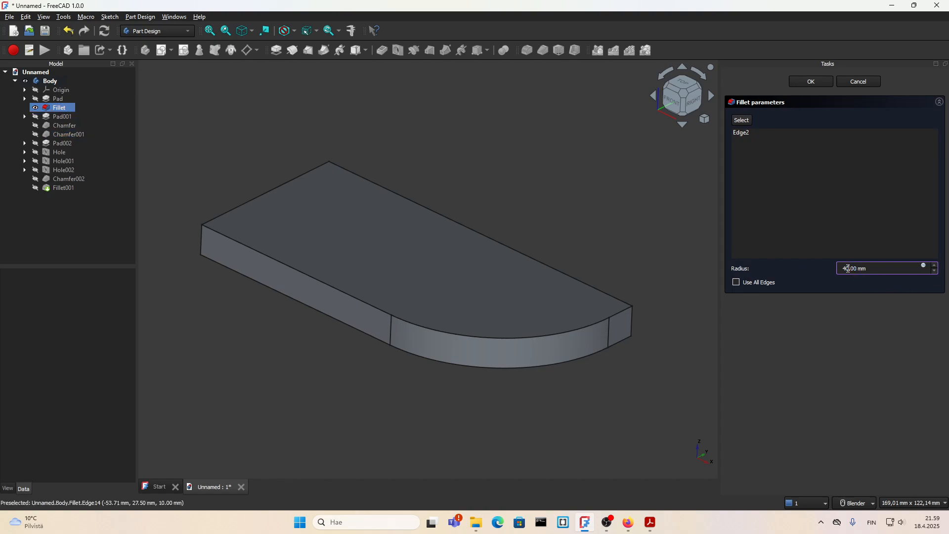
click(884, 364)
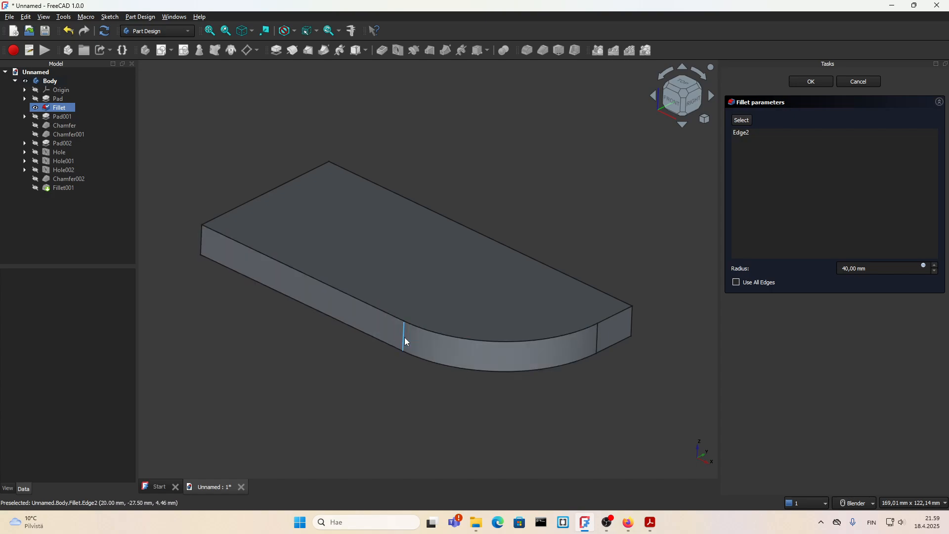
click(811, 83)
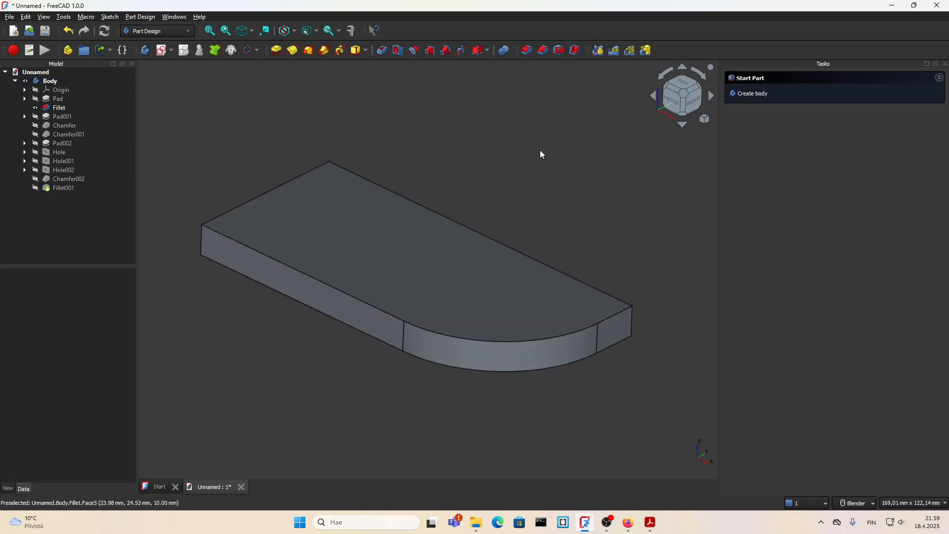
click(44, 189)
click(35, 189)
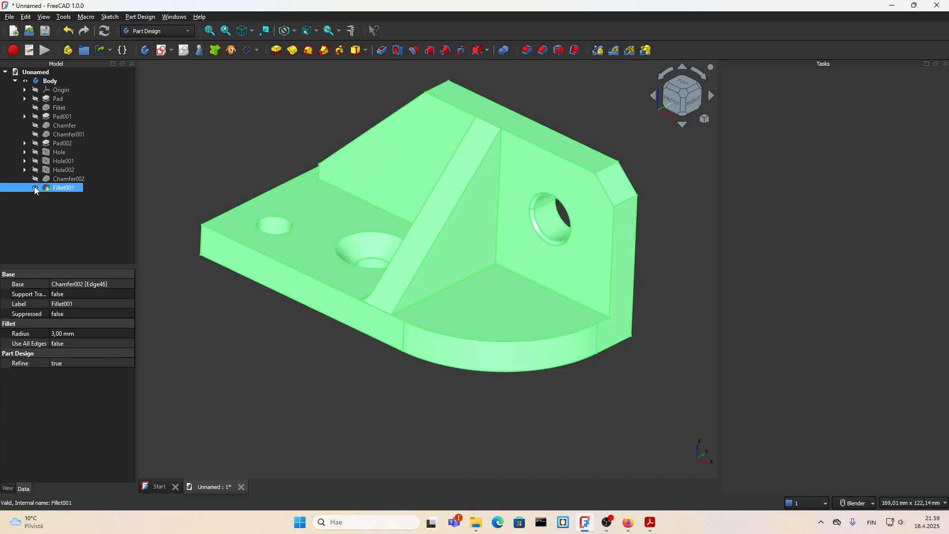
click(250, 337)
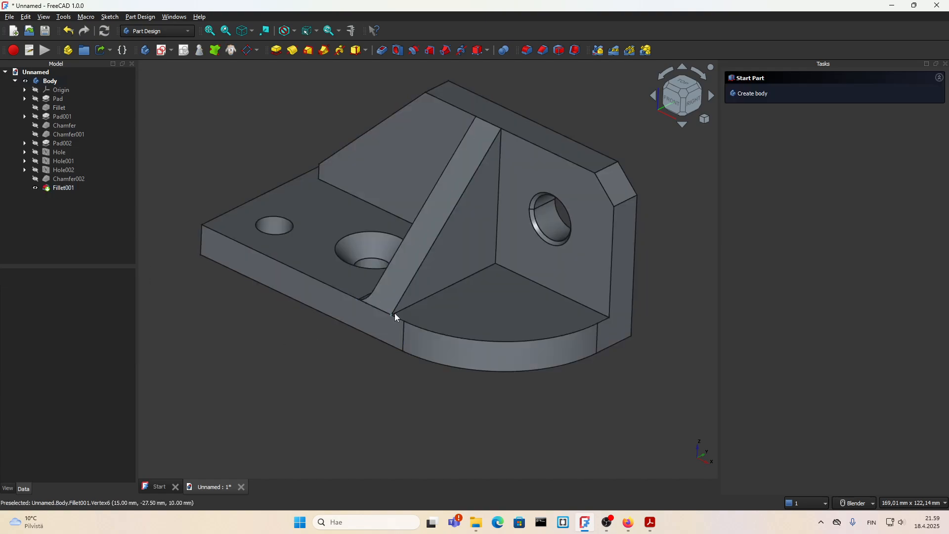
Fillet the edge where the rib meets the base on the rounded-corner side with a 3 mm radius
click(440, 294)
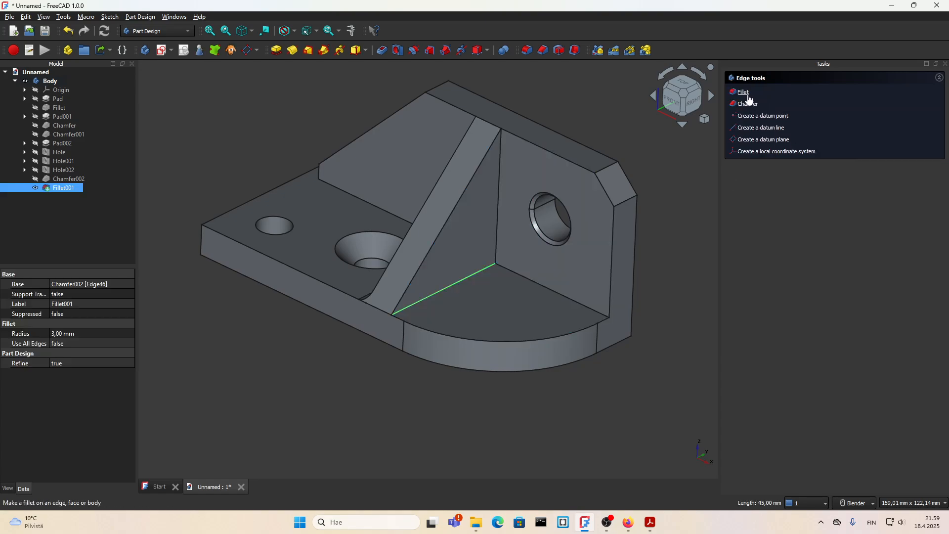
click(741, 92)
text(3)
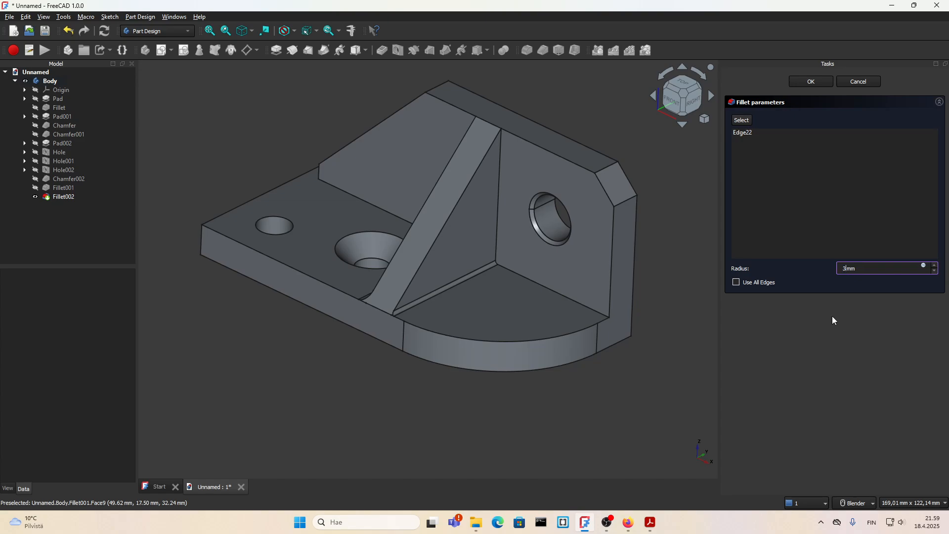
key(Return)
scroll(396, 316, up, 5)
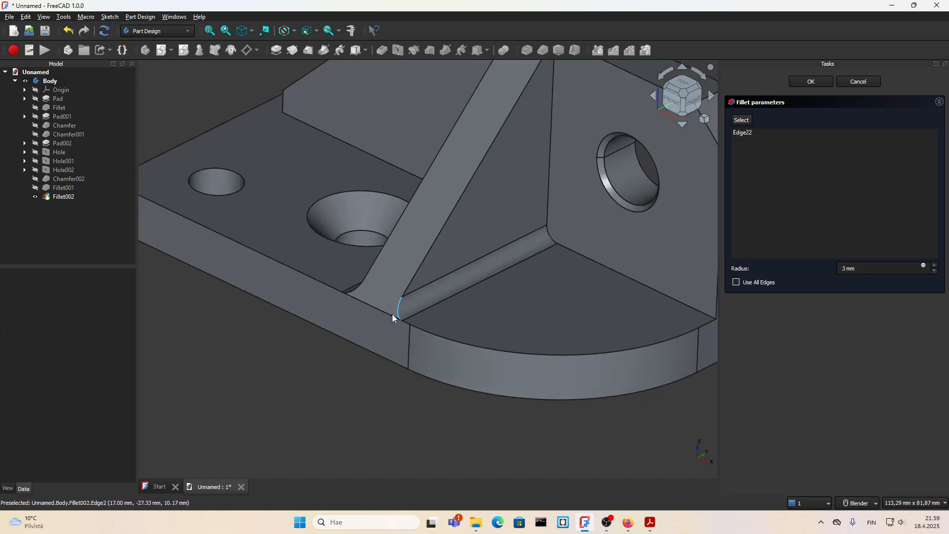
scroll(403, 330, down, 5)
middle_drag(373, 319, 364, 298)
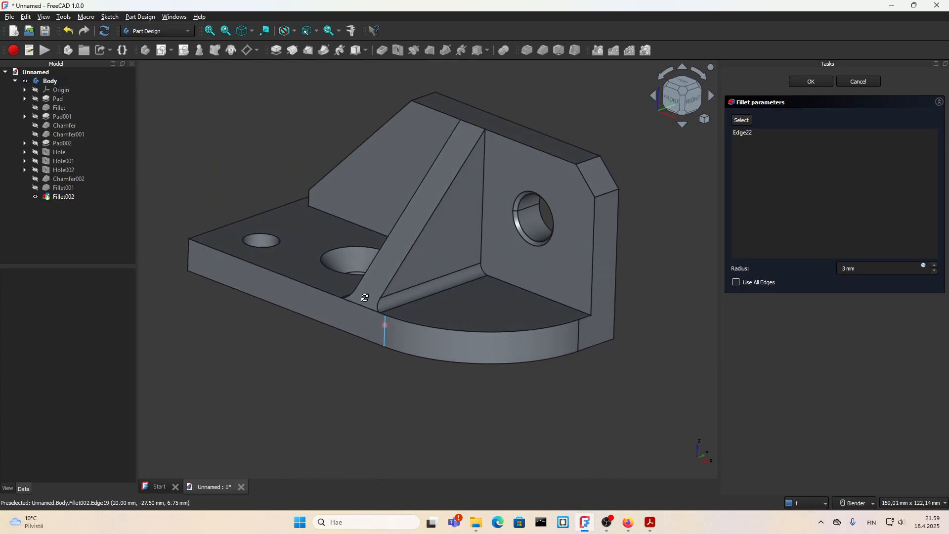
click(581, 314)
scroll(582, 319, up, 2)
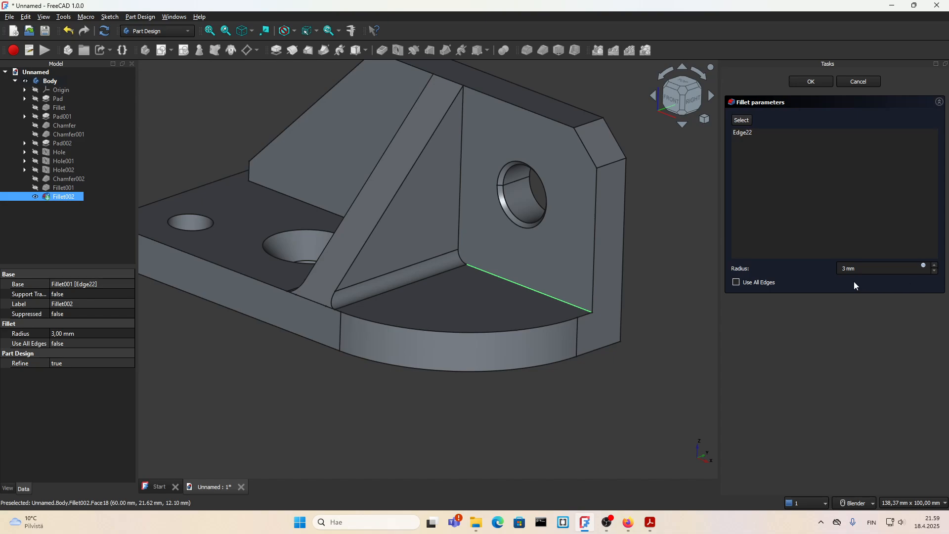
click(821, 86)
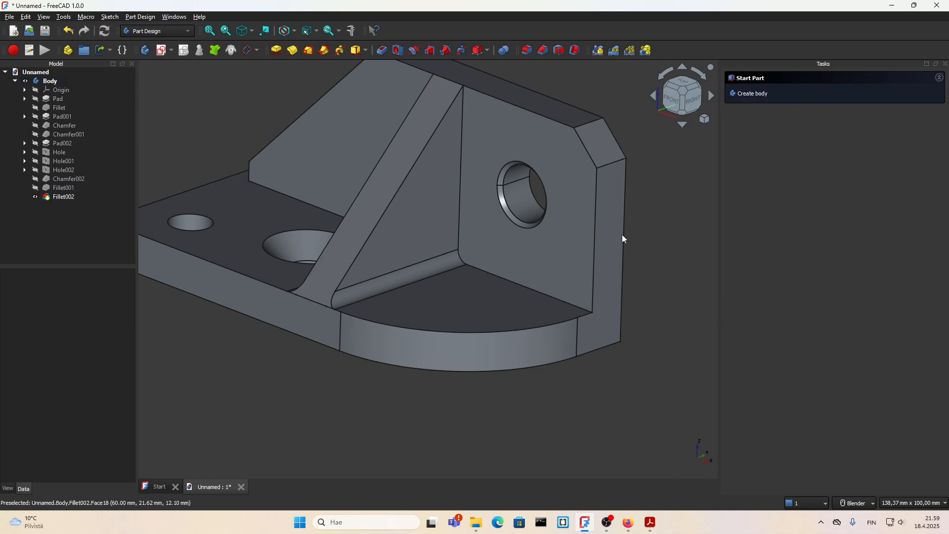
Try a 3 mm fillet on the edge between the wall and the rounded side of the base
click(560, 299)
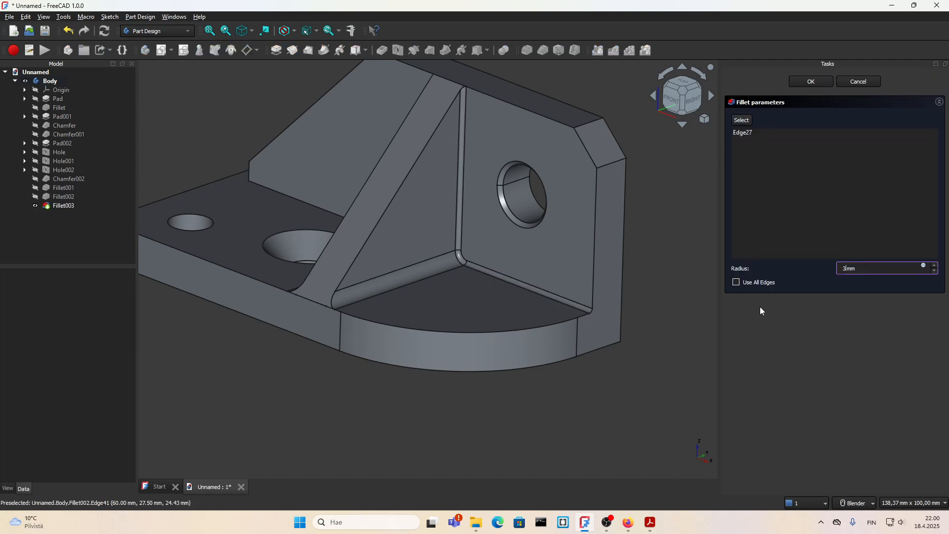
scroll(509, 334, down, 4)
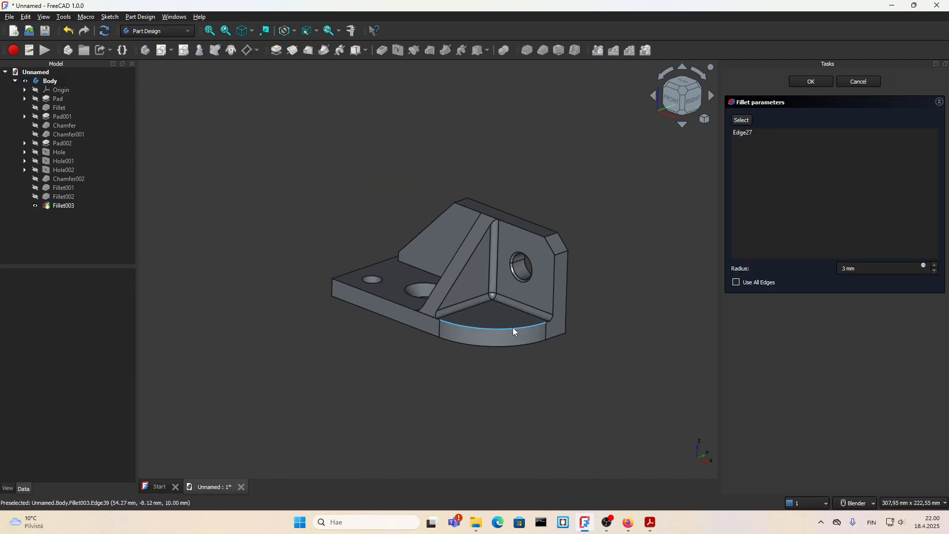
middle_drag(501, 335, 484, 327)
scroll(428, 301, up, 3)
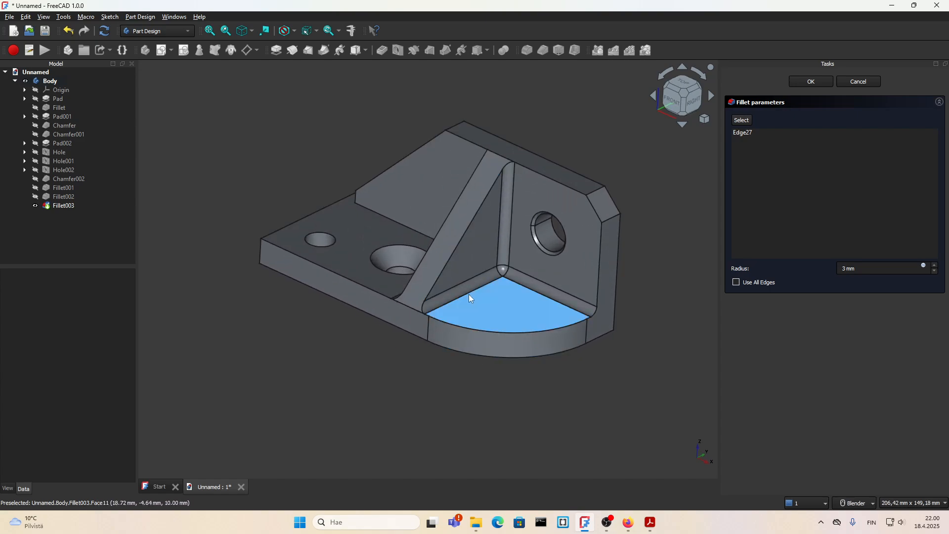
scroll(587, 322, up, 2)
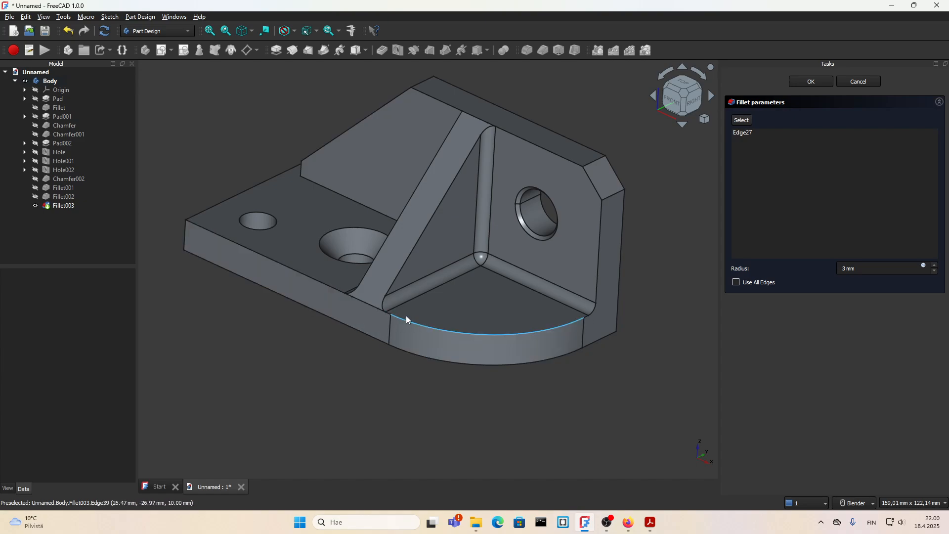
key(Escape)
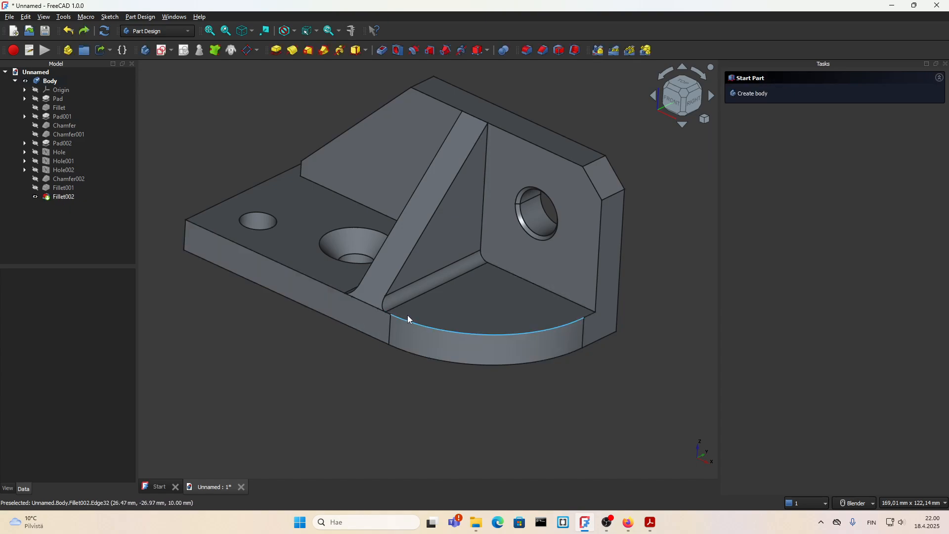
Undo the rib fillet on the rounded side and the base corner's radius change, check the corner fillet's settings, and show the complete bracket again
key(ctrl+z)
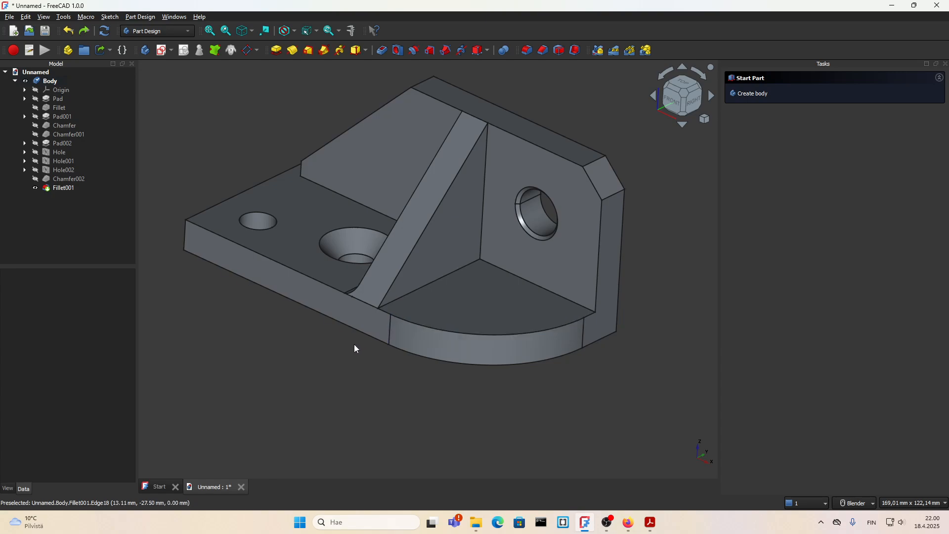
key(ctrl+z)
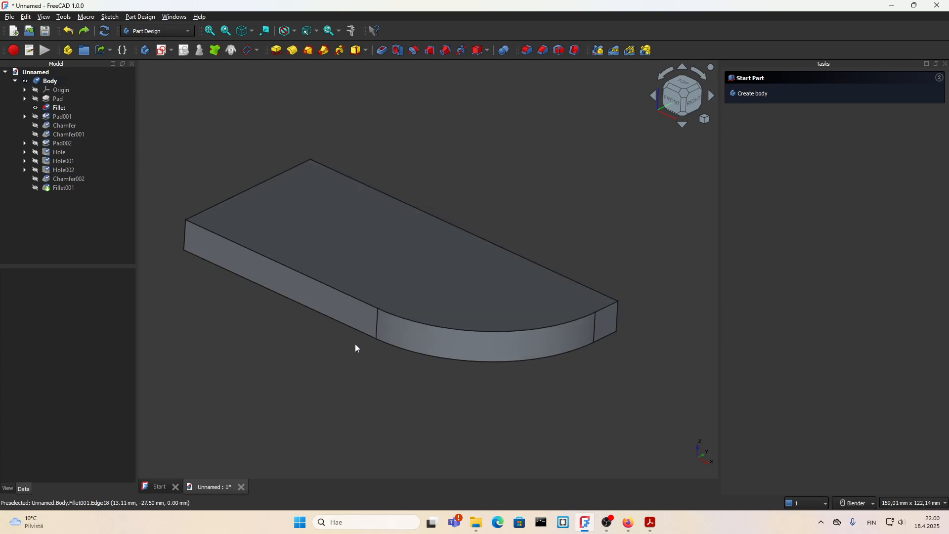
click(58, 110)
double_click(58, 110)
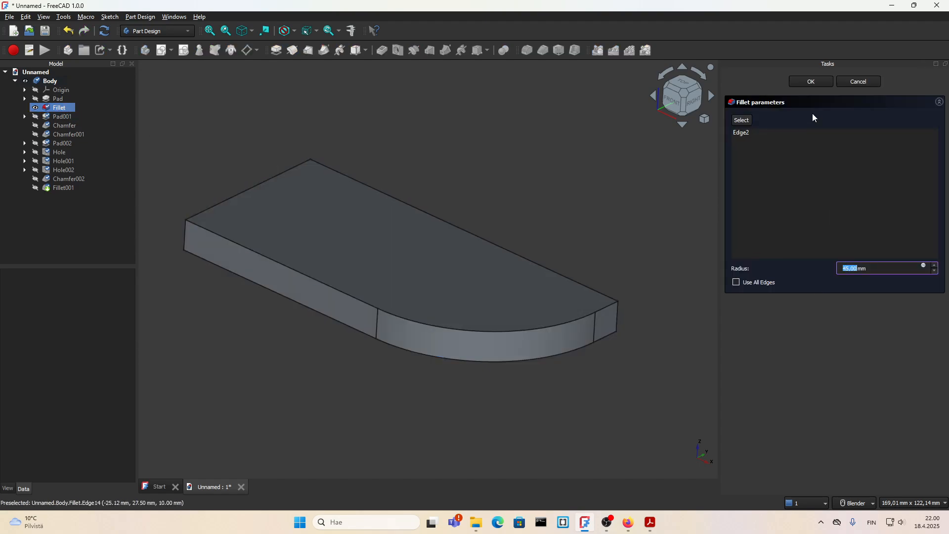
click(818, 87)
click(35, 190)
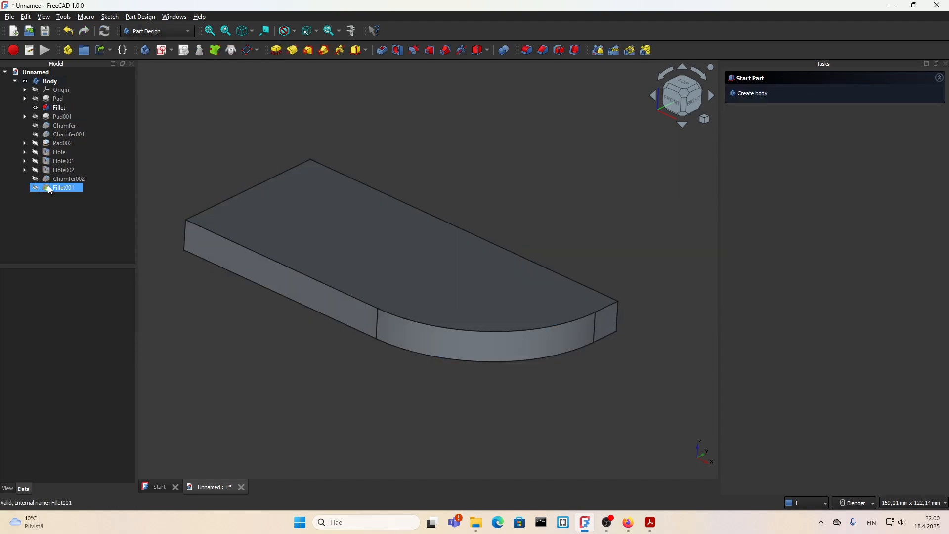
double_click(49, 189)
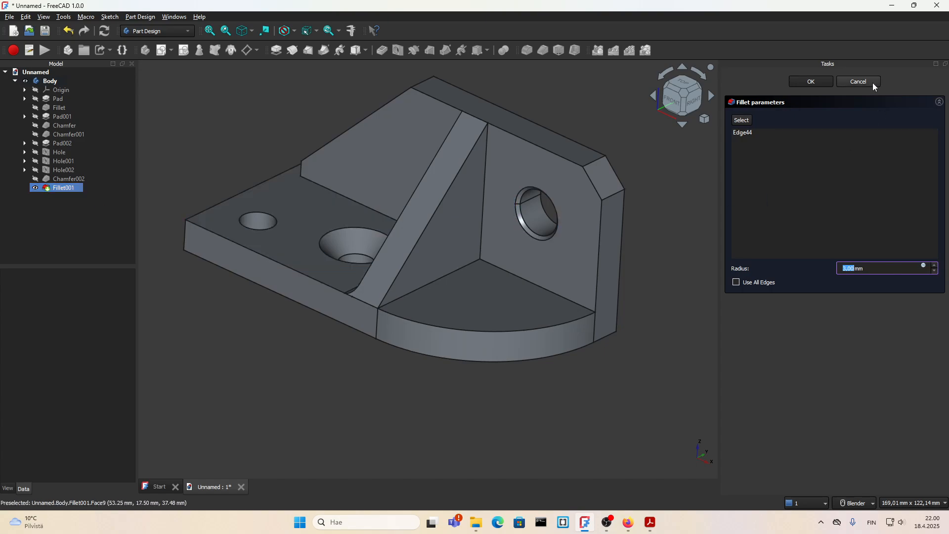
click(859, 82)
Delete the 3 mm fillet between the rib and the base on the countersunk-hole side
middle_drag(325, 335, 344, 338)
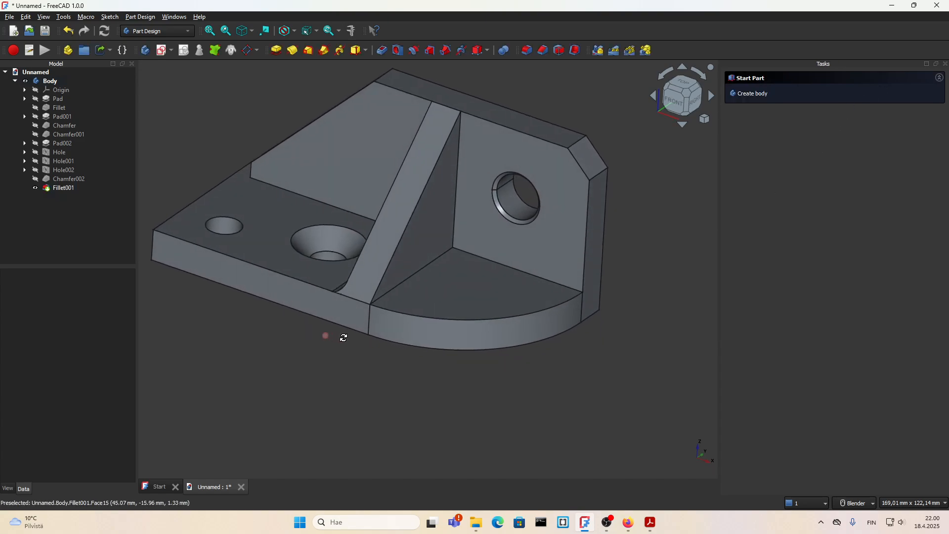
scroll(341, 297, up, 3)
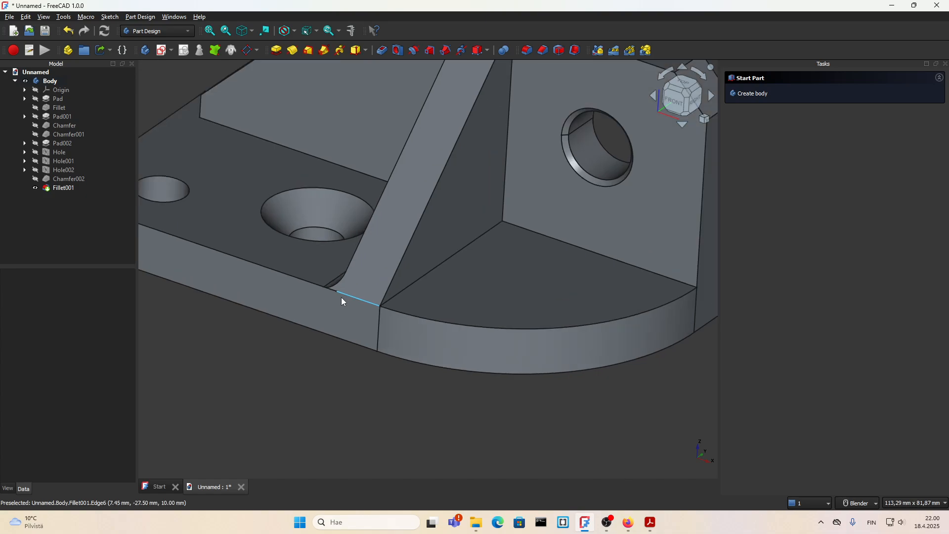
click(68, 188)
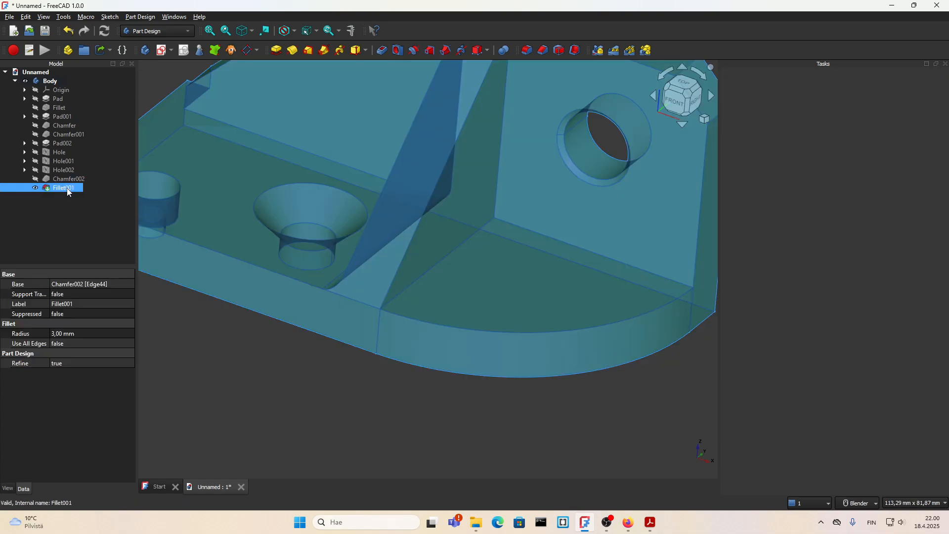
key(Delete)
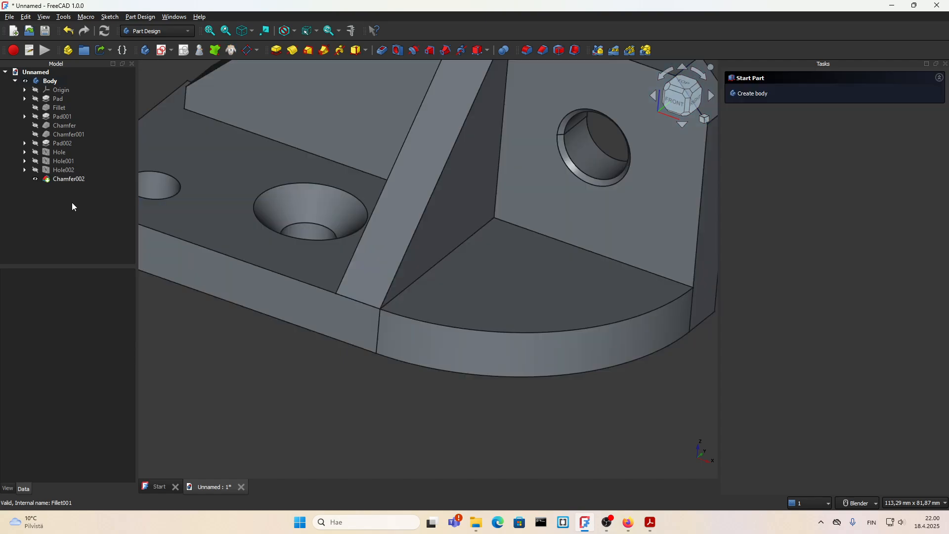
Examine where the rib and the wall meet the rounded edge of the base from several angles
scroll(391, 336, down, 5)
middle_drag(394, 340, 394, 356)
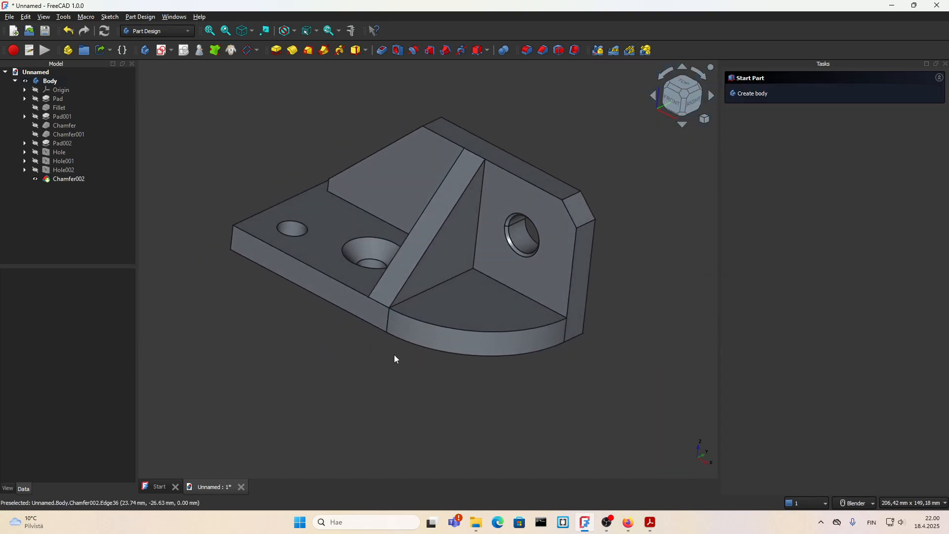
scroll(398, 314, up, 2)
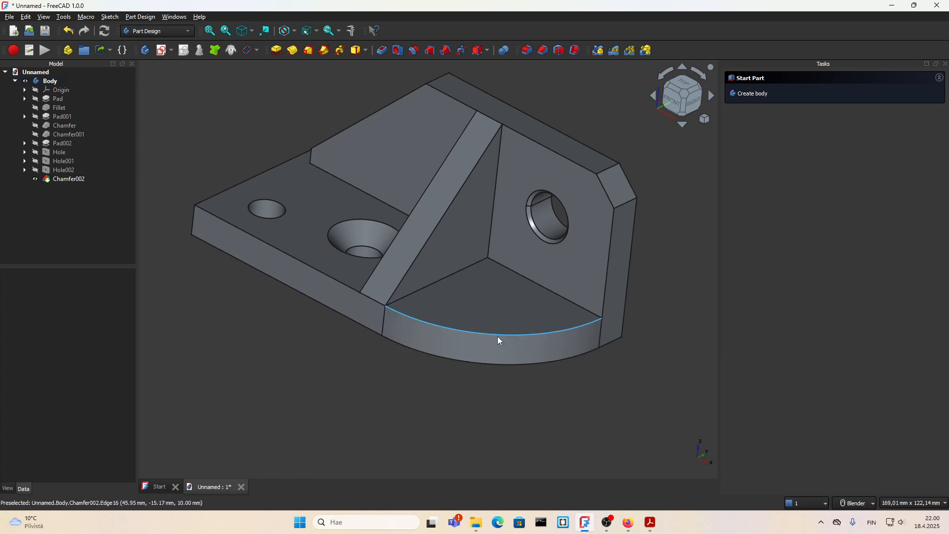
mouse_move(330, 280)
middle_down()
mouse_move(333, 307)
mouse_move(333, 282)
middle_up()
scroll(371, 300, up, 2)
scroll(655, 365, down, 2)
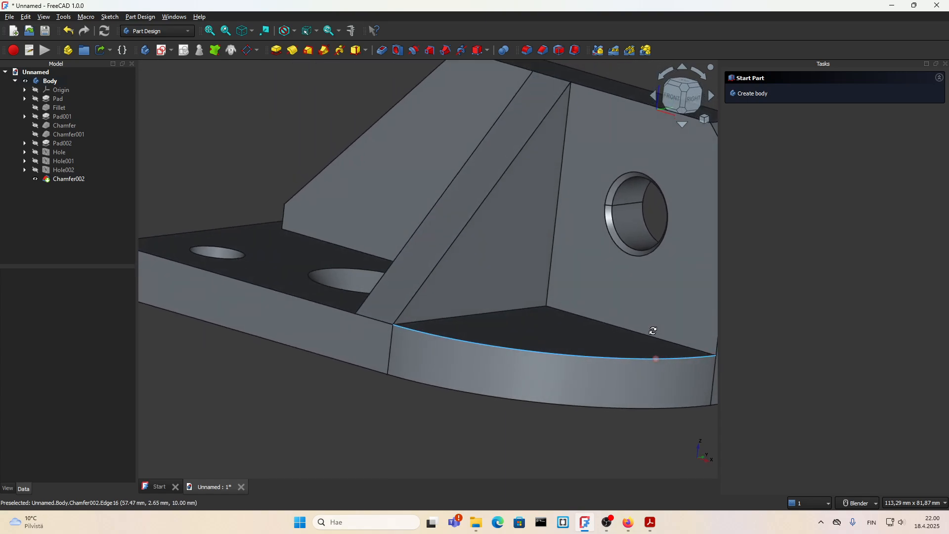
scroll(524, 336, down, 3)
scroll(474, 333, up, 1)
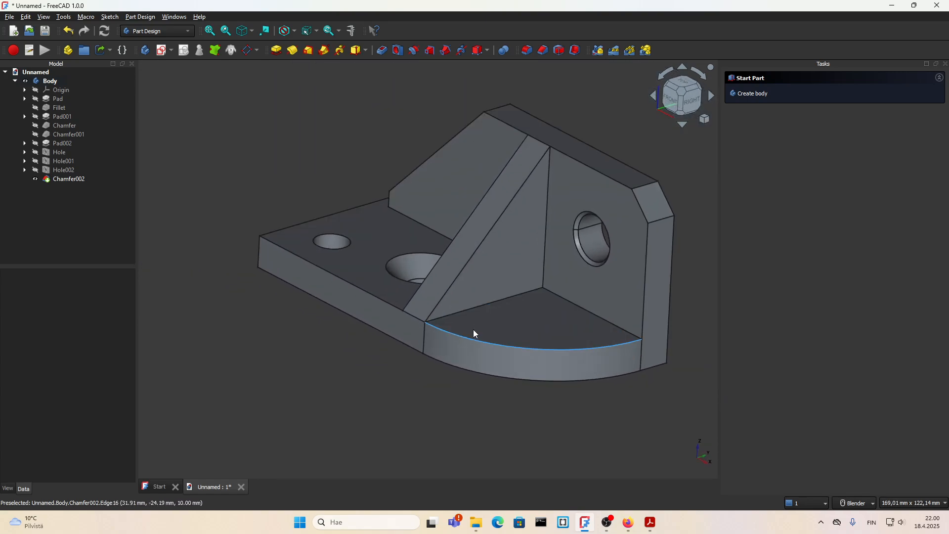
scroll(461, 339, up, 2)
middle_drag(480, 374, 536, 377)
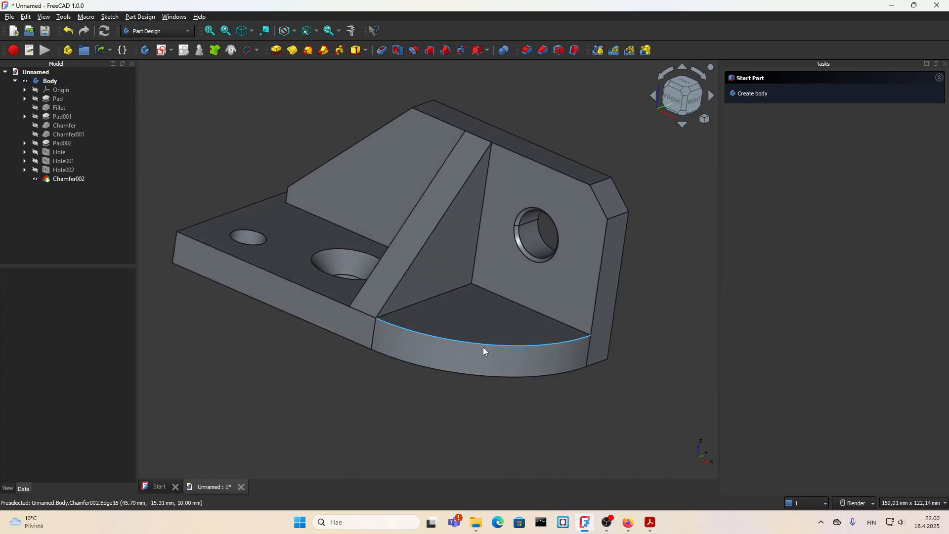
Try a 3 mm chamfer on the rib's sloping edge facing the rounded side of the base
scroll(389, 303, up, 5)
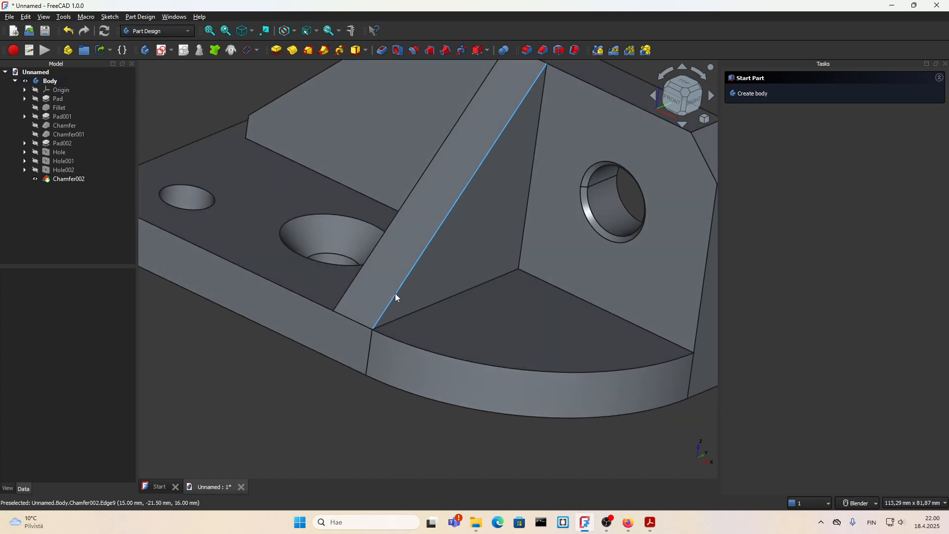
click(395, 297)
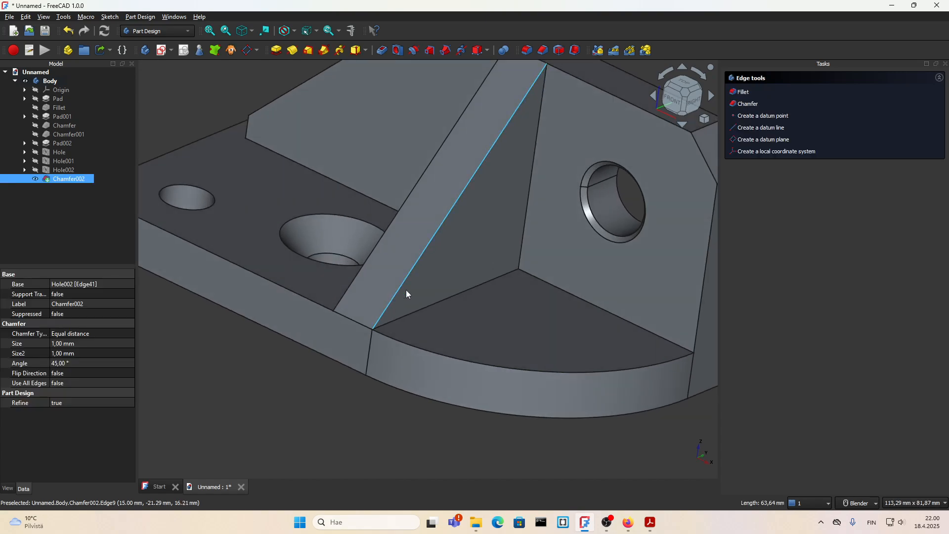
click(752, 104)
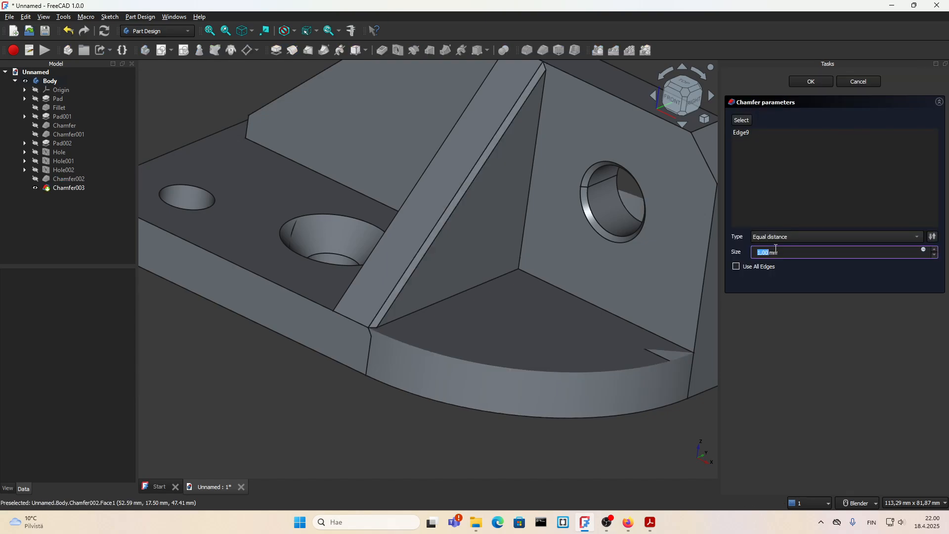
click(819, 369)
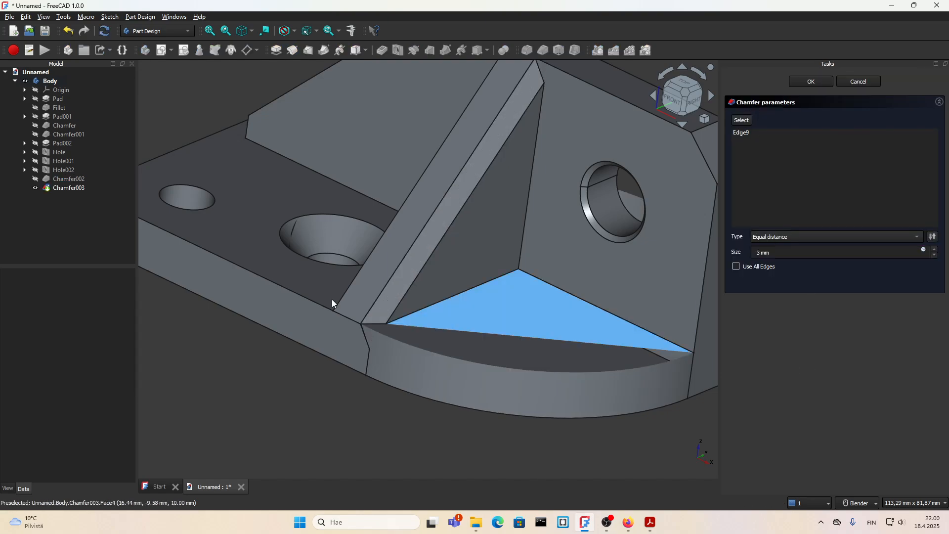
click(859, 82)
Delete the base plate's large corner fillet despite its dependent features and show the complete bracket again
click(50, 117)
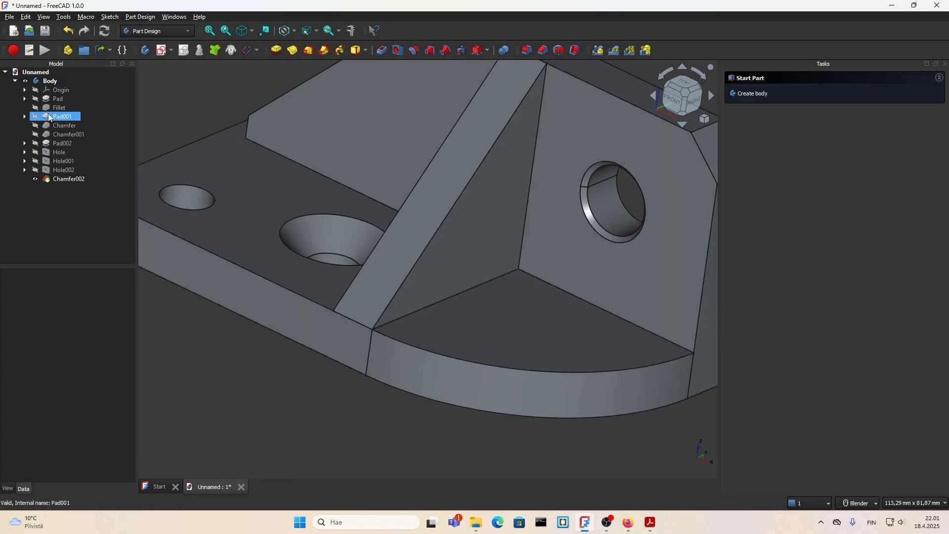
click(37, 108)
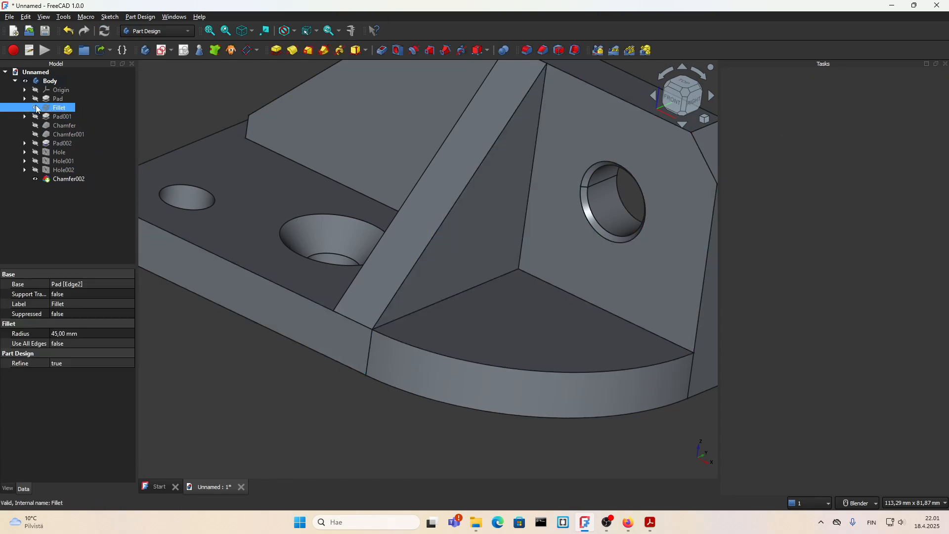
click(35, 107)
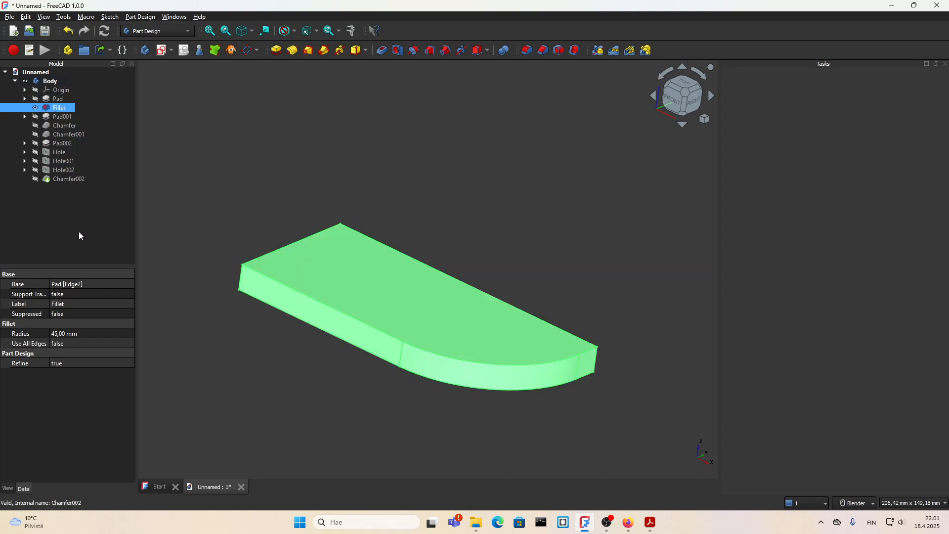
key(Delete)
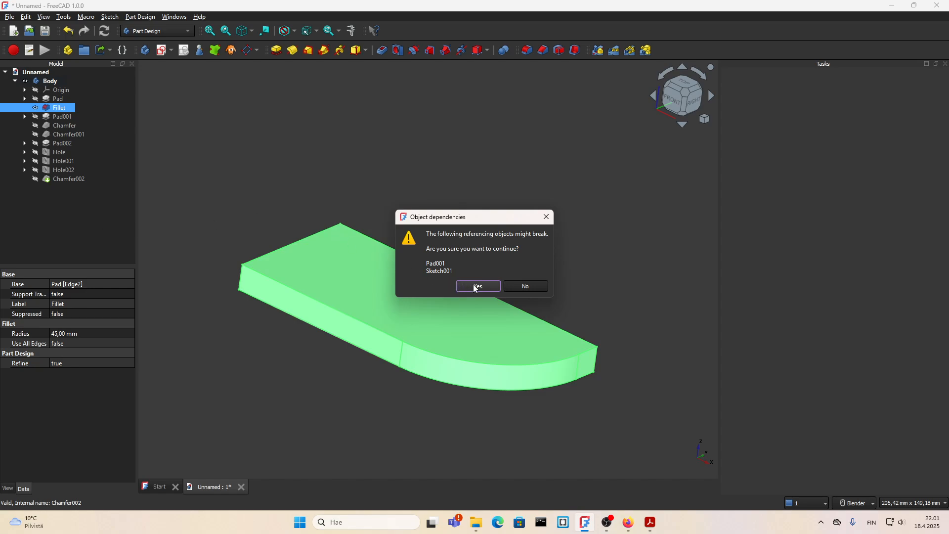
click(477, 287)
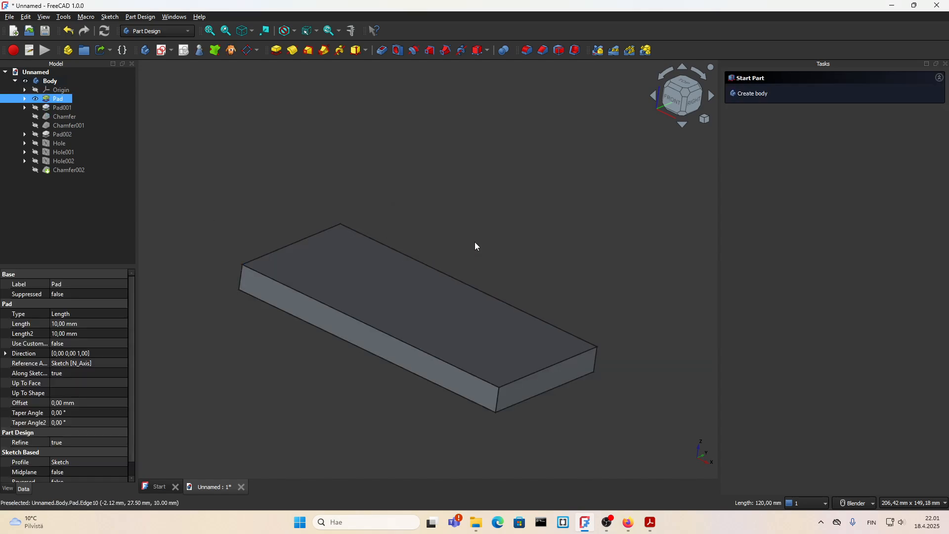
click(36, 170)
click(224, 296)
scroll(237, 350, down, 3)
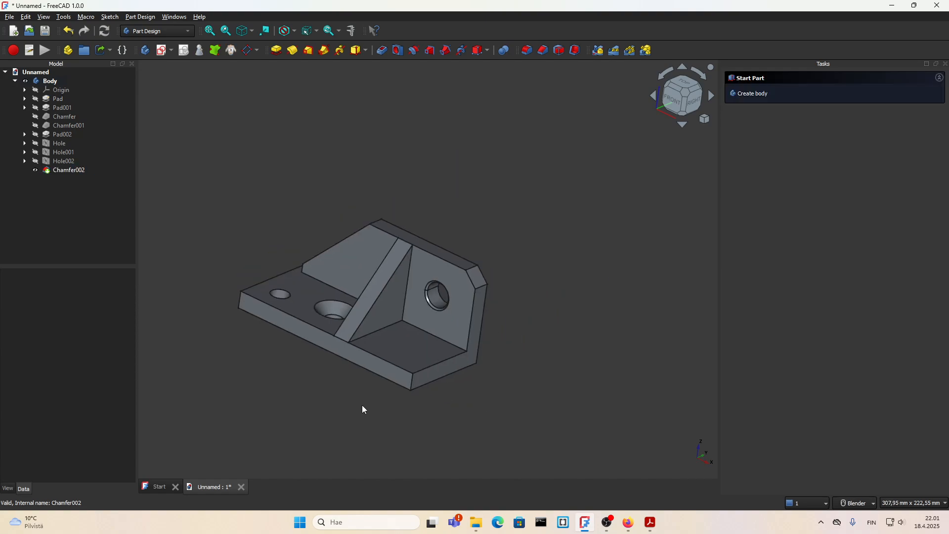
Chamfer both sloping edges of the rib with an equal distance of 1 mm
middle_drag(362, 405, 513, 328)
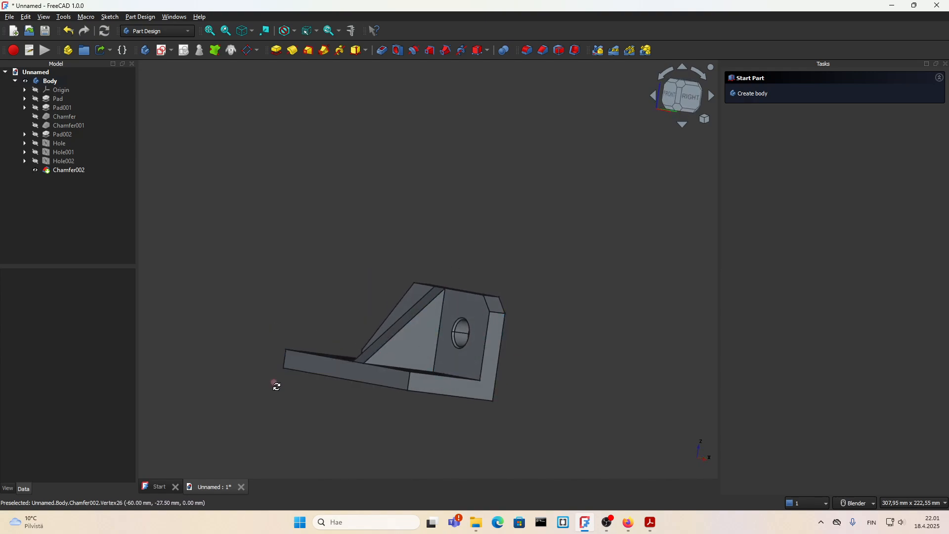
middle_drag(275, 384, 422, 349)
scroll(420, 365, up, 3)
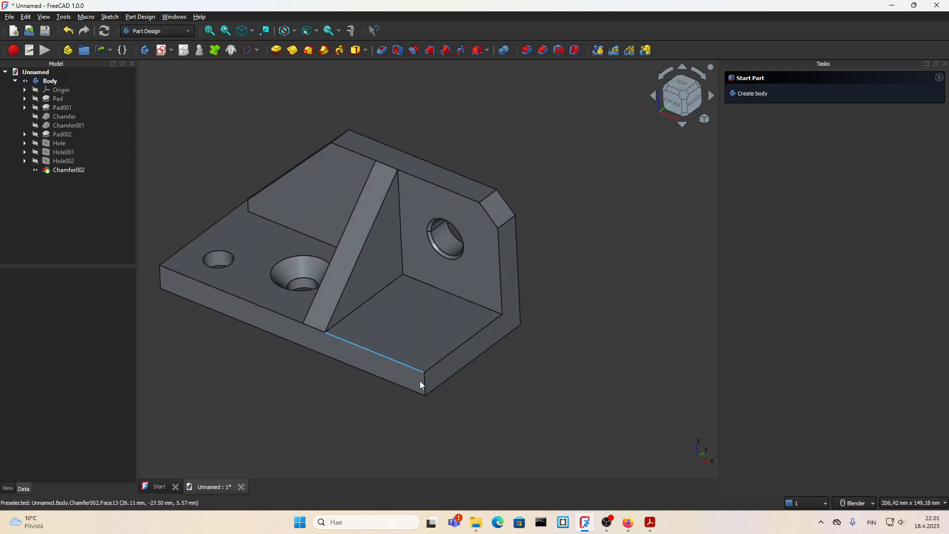
scroll(342, 343, up, 2)
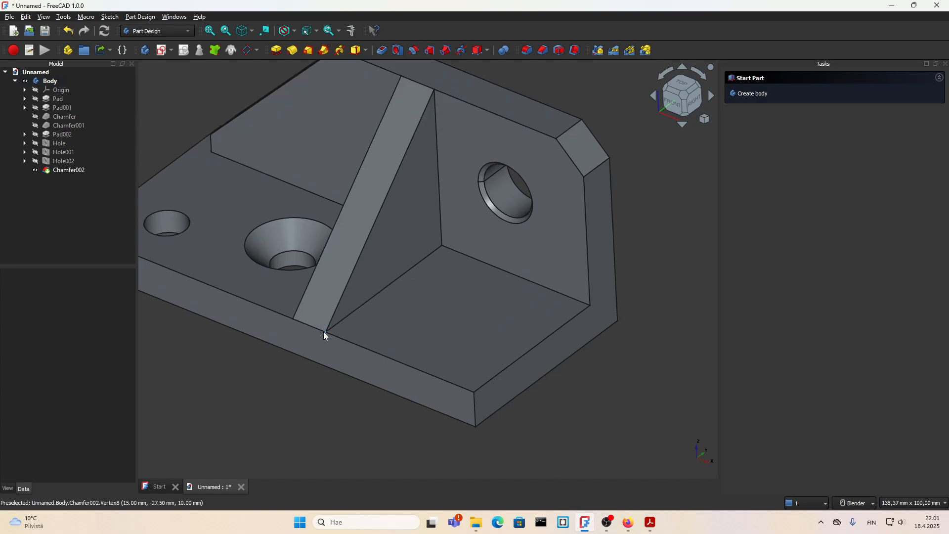
click(335, 296)
click(312, 278)
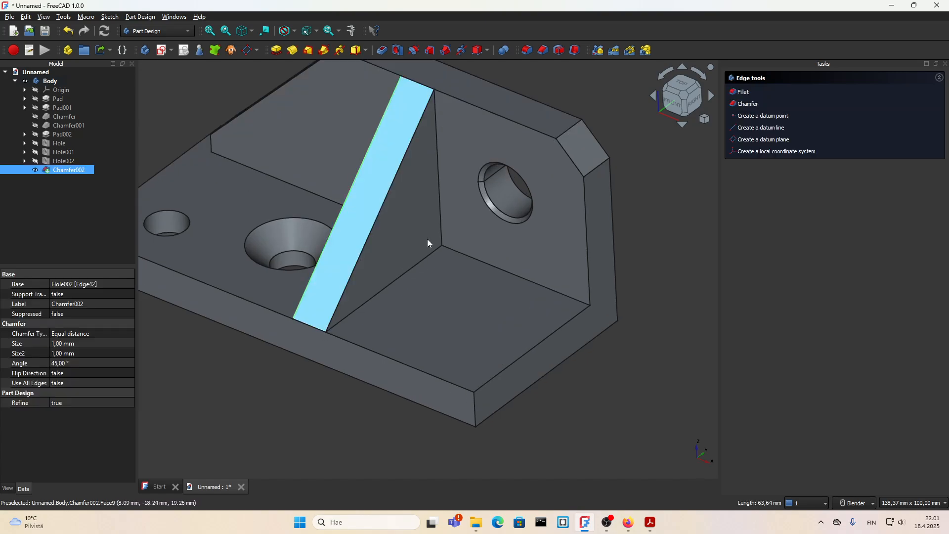
ctrl+click(349, 283)
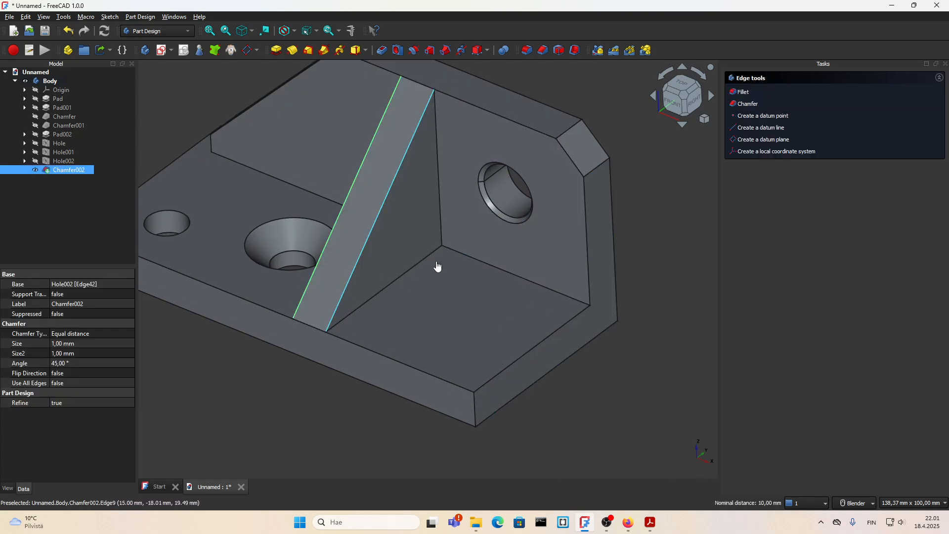
click(745, 103)
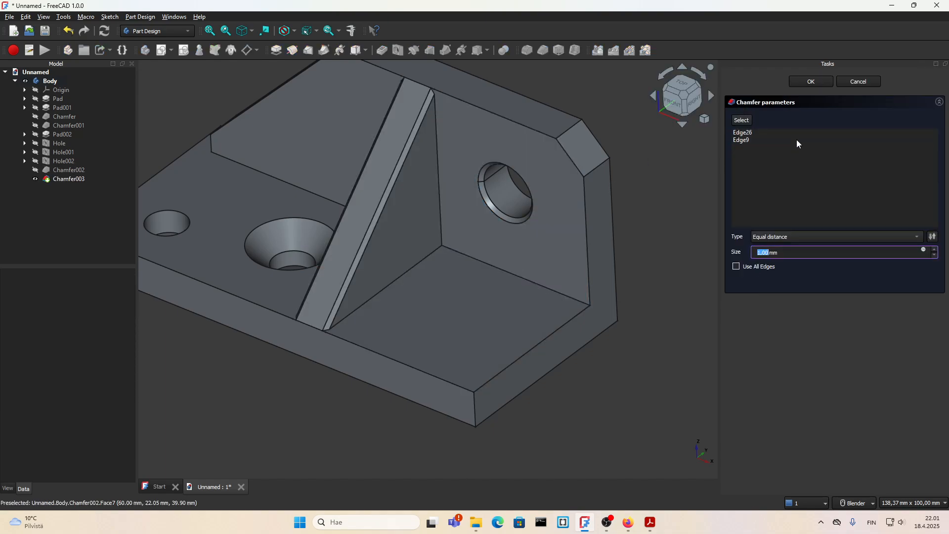
click(814, 84)
Examine the lower ends of the rib chamfers at the base edge and the inner corner where the wall meets the base
scroll(293, 331, up, 4)
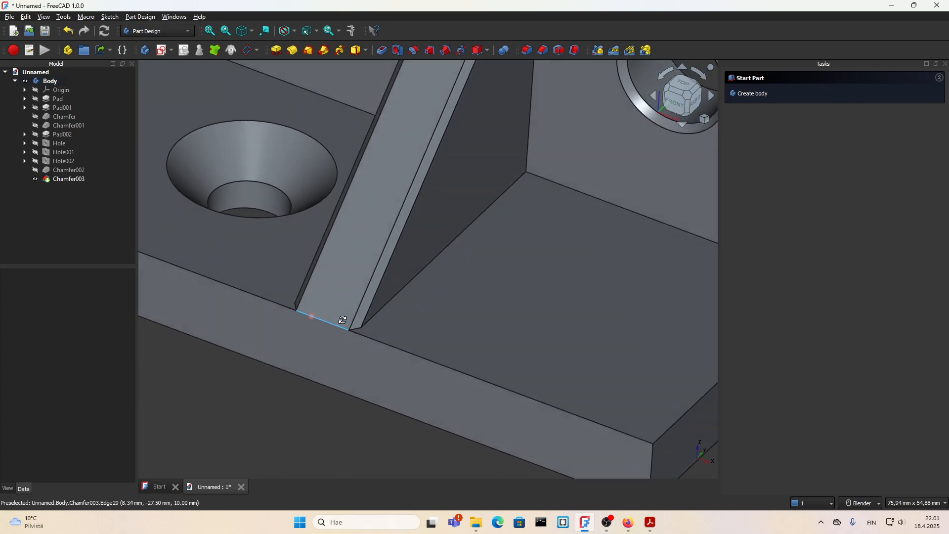
scroll(342, 320, up, 4)
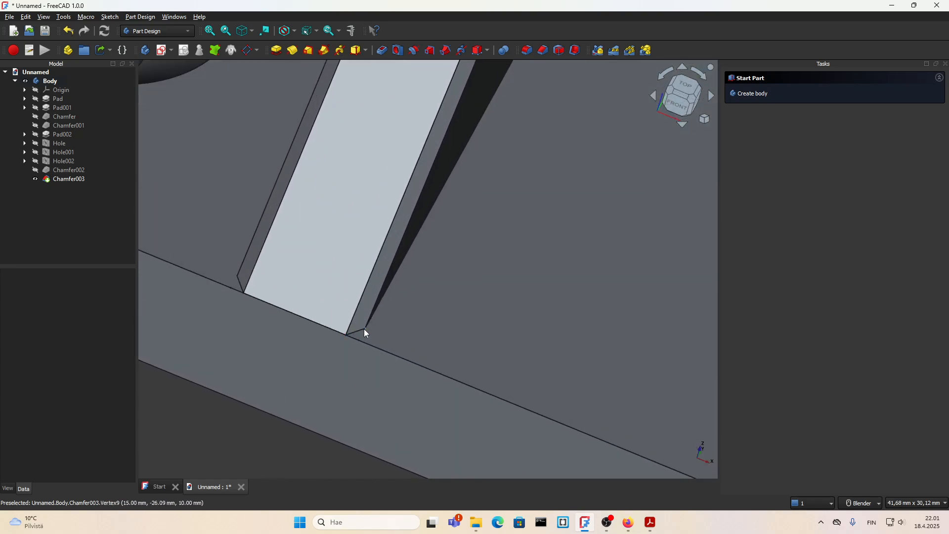
scroll(362, 330, down, 5)
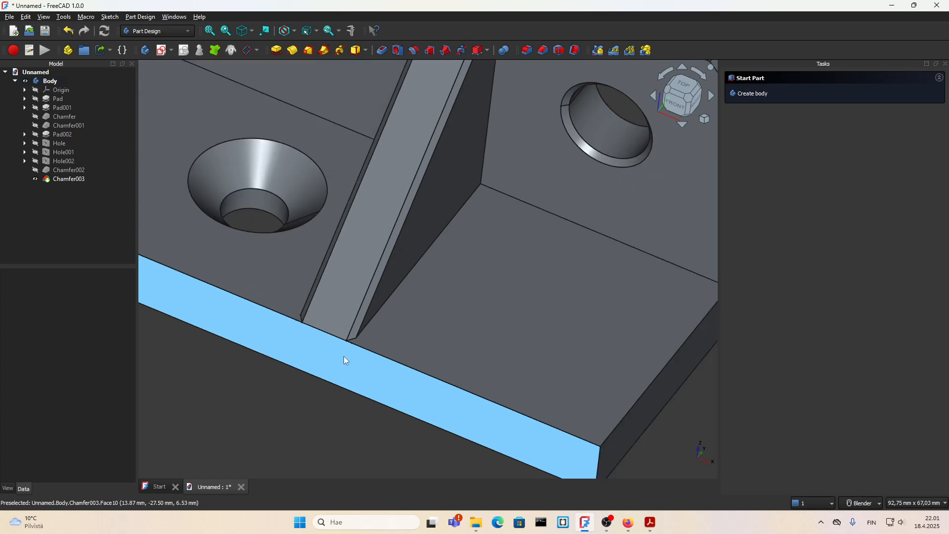
scroll(343, 357, down, 5)
scroll(346, 359, up, 3)
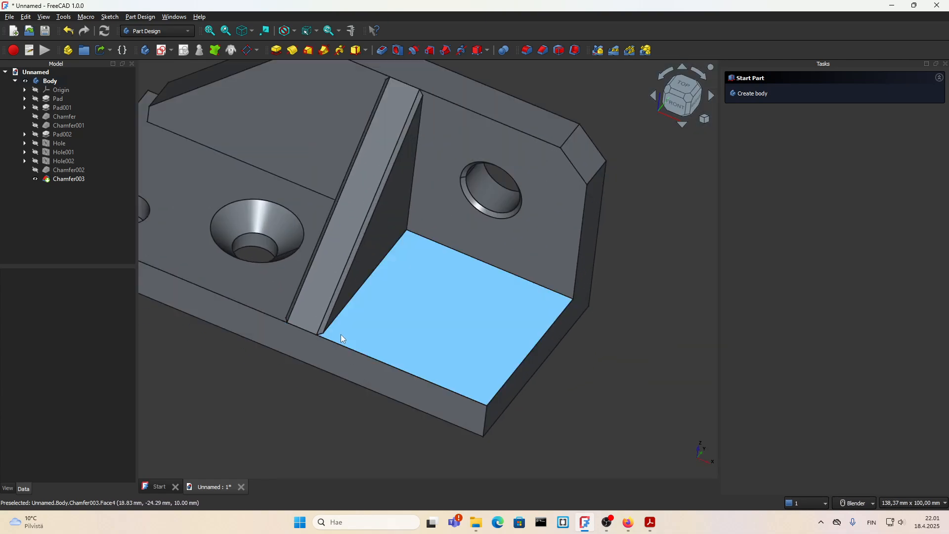
scroll(311, 325, up, 10)
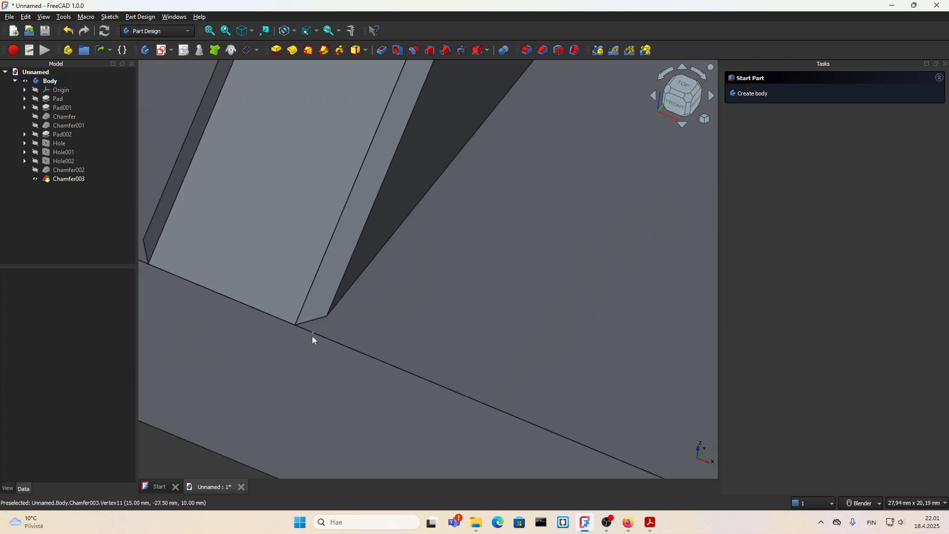
scroll(312, 336, down, 3)
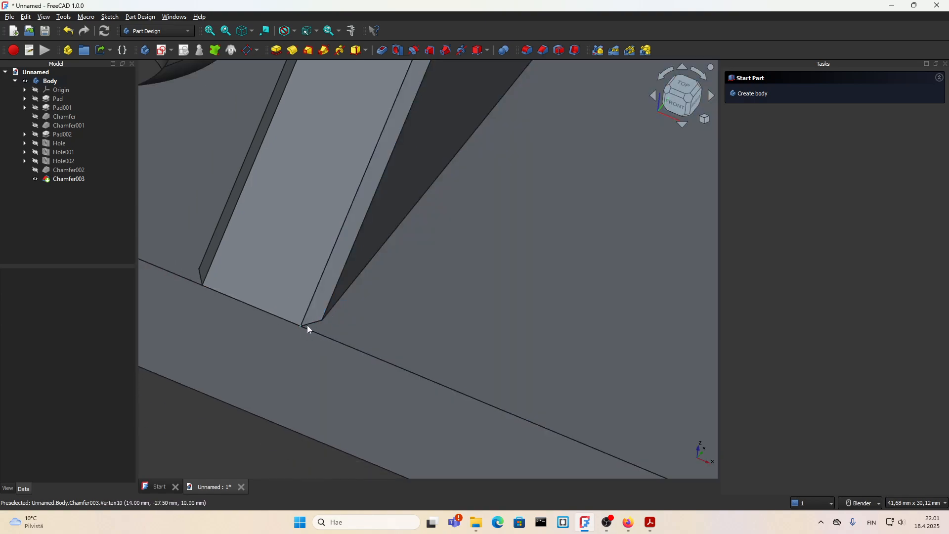
scroll(297, 334, down, 9)
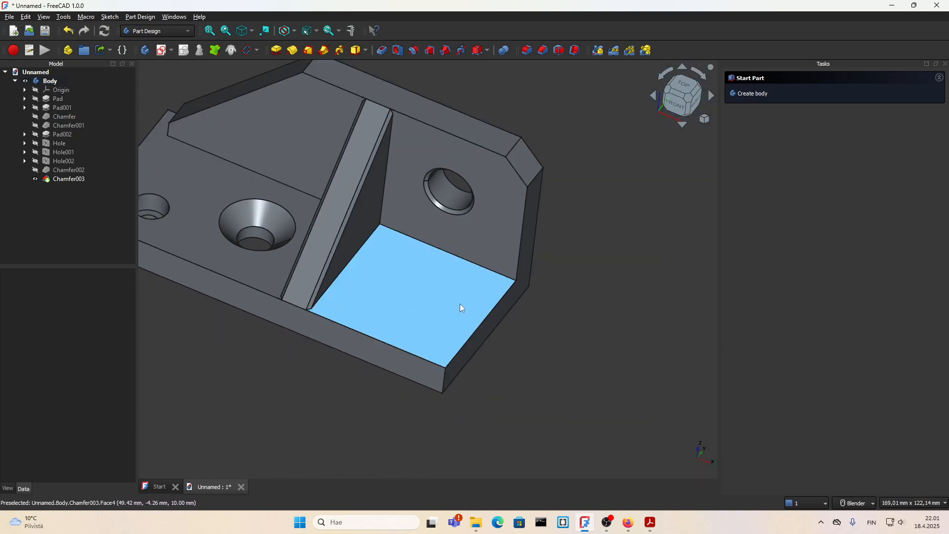
scroll(526, 278, up, 8)
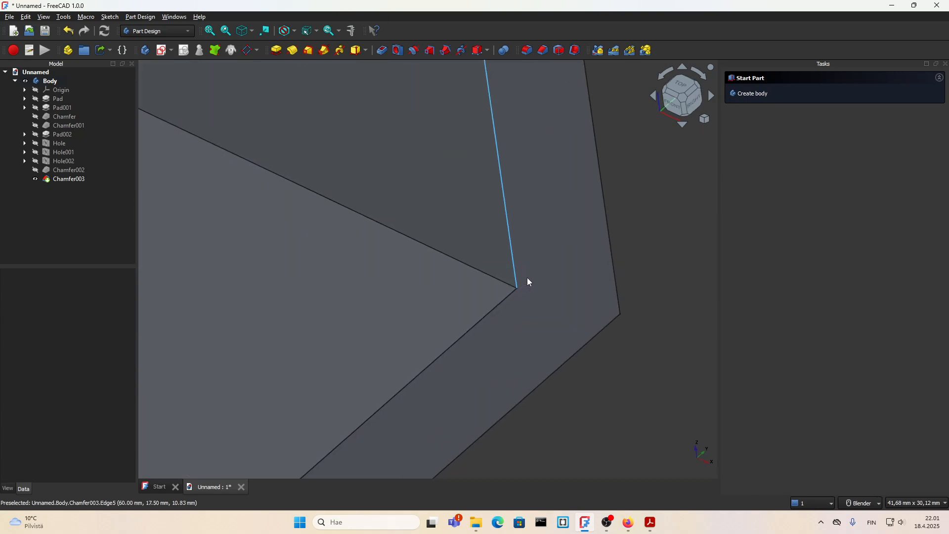
scroll(527, 278, up, 1)
scroll(515, 272, down, 7)
middle_drag(465, 296, 470, 278)
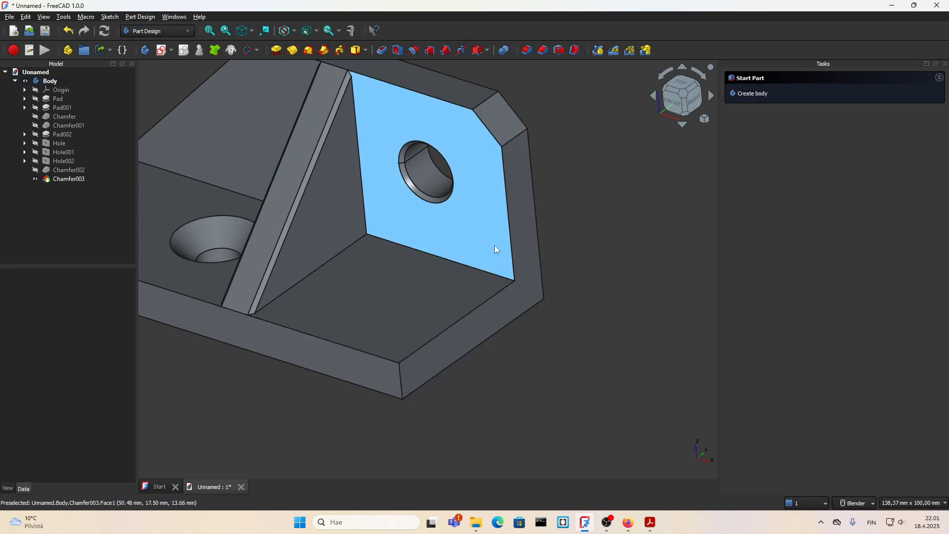
click(512, 235)
click(549, 333)
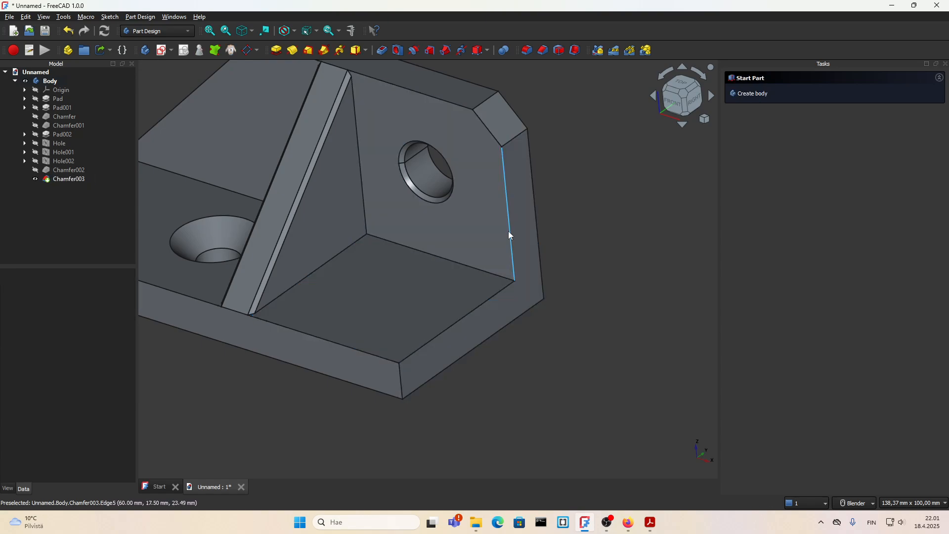
click(512, 232)
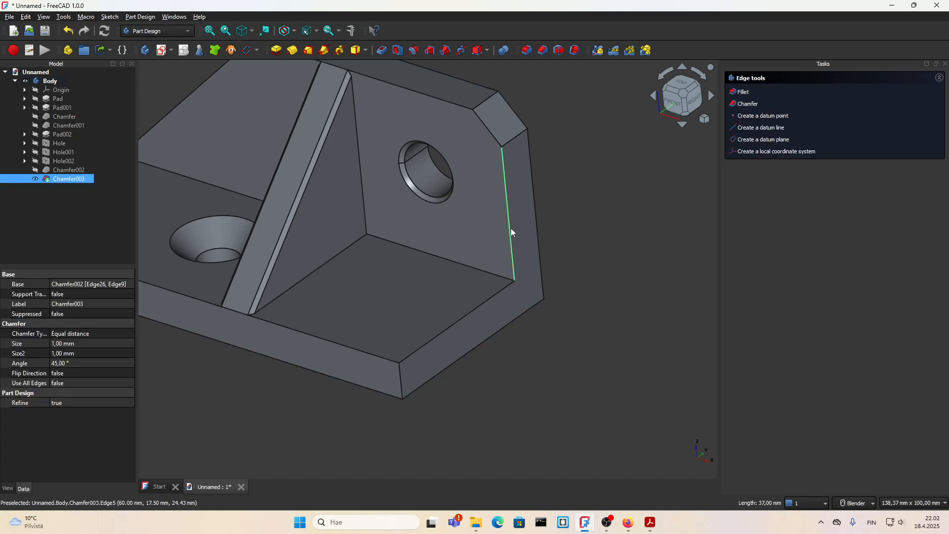
scroll(528, 293, down, 2)
click(555, 390)
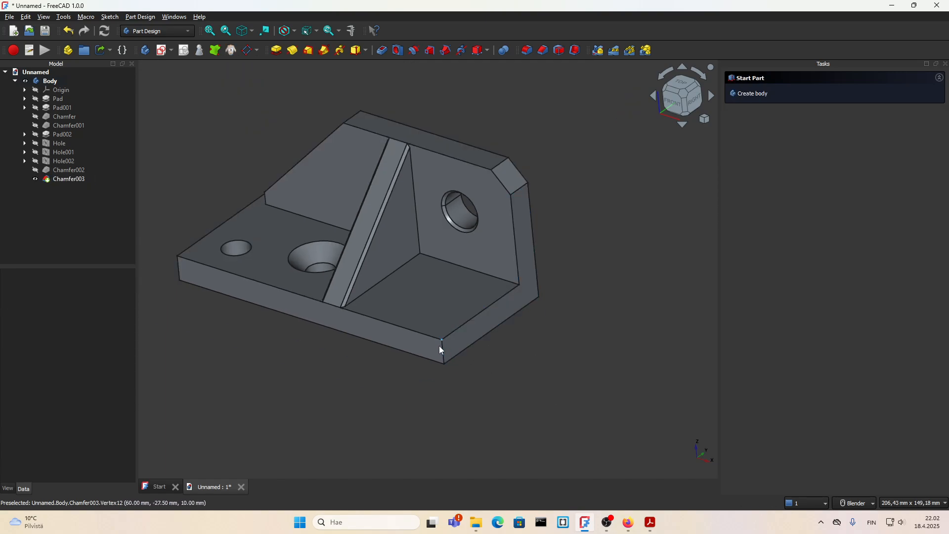
Round the base plate's vertical corner edge beside the rib with a 45 mm fillet
click(443, 352)
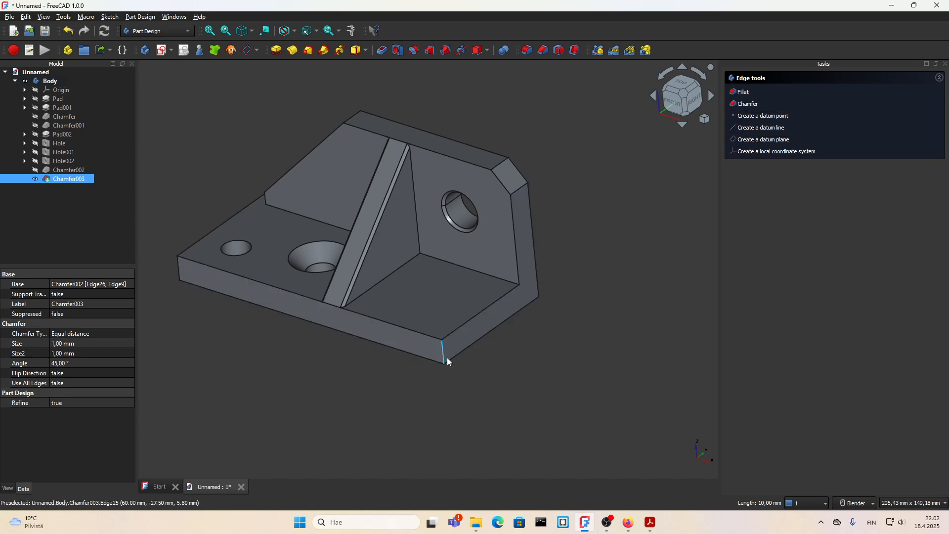
click(743, 93)
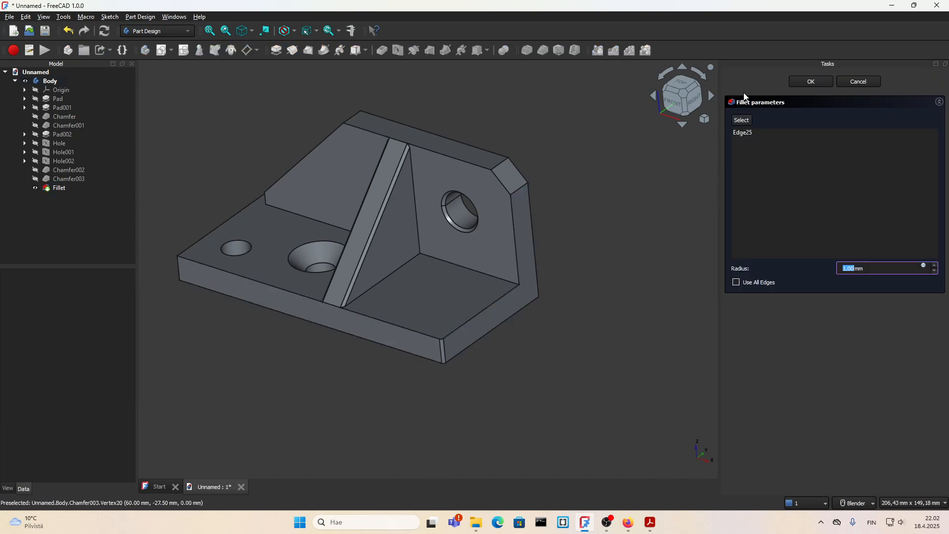
text(45)
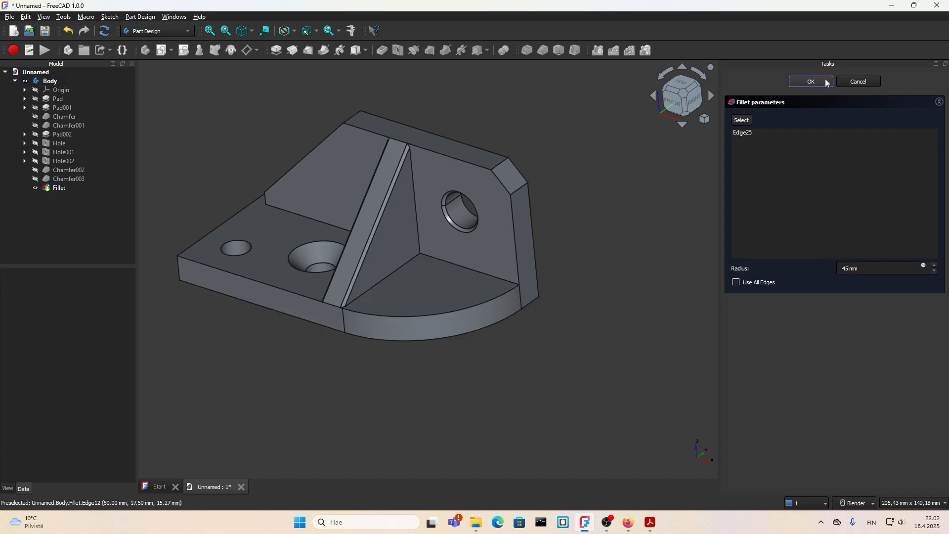
click(811, 82)
Try a 3 mm fillet on the inner edge between the wall and the rounded part of the base
scroll(439, 336, up, 4)
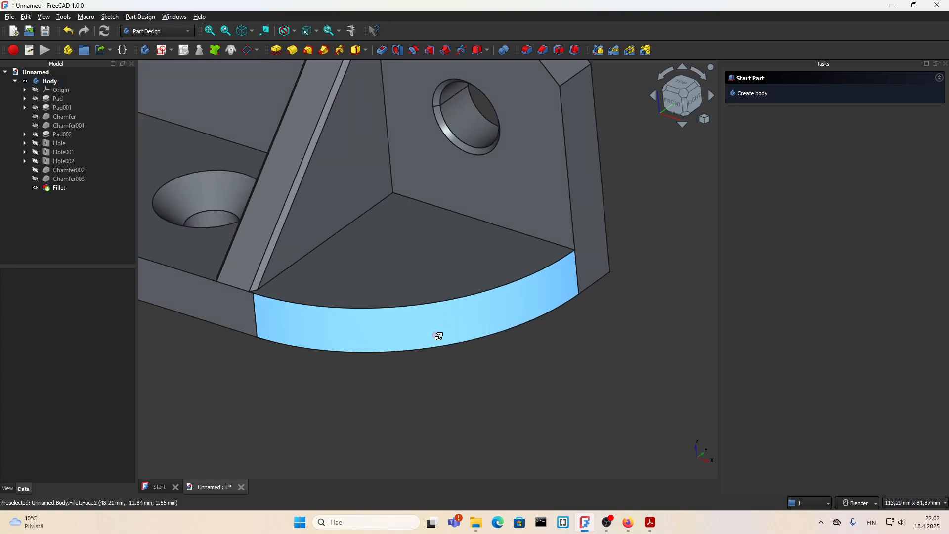
scroll(441, 345, down, 4)
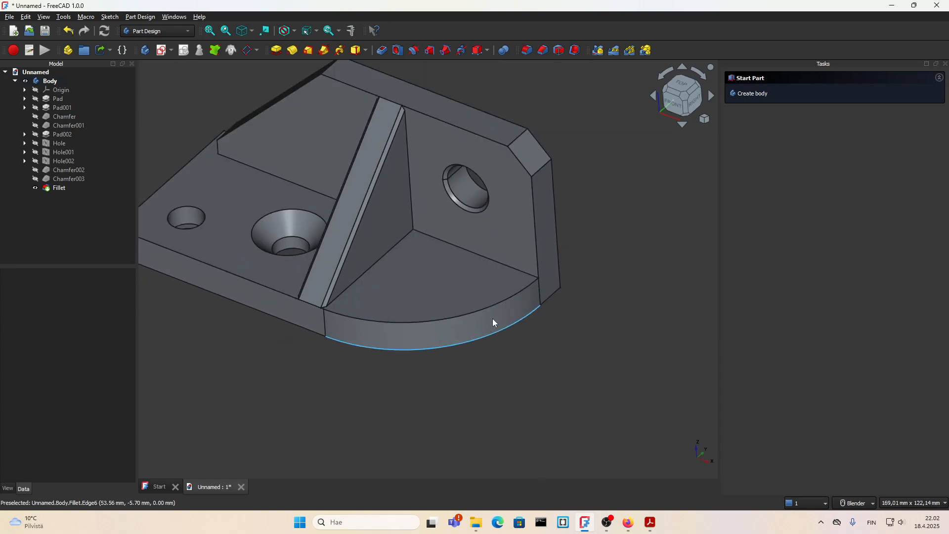
click(526, 272)
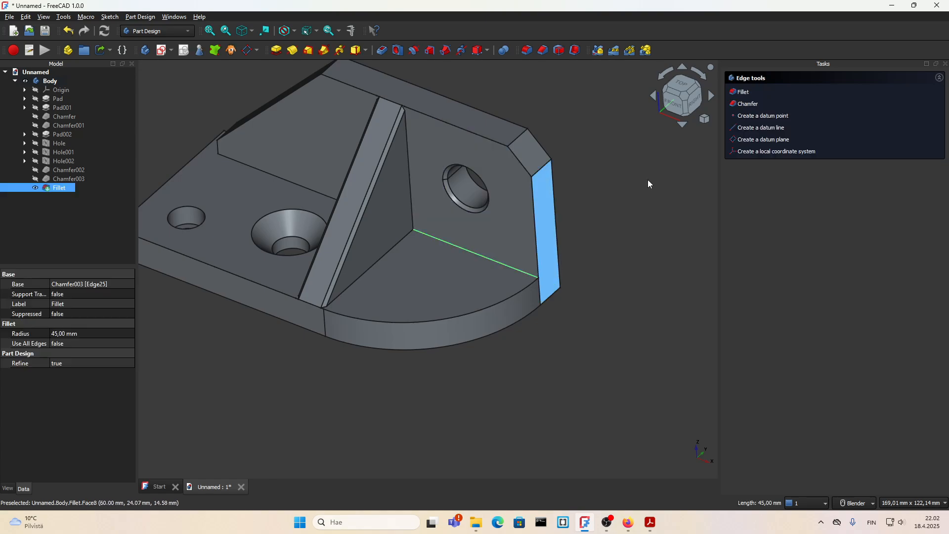
click(743, 91)
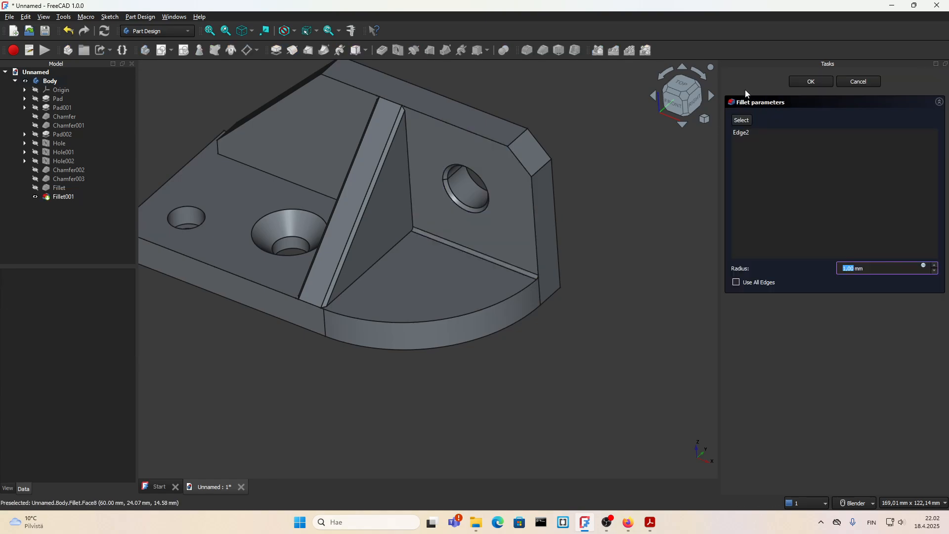
click(819, 381)
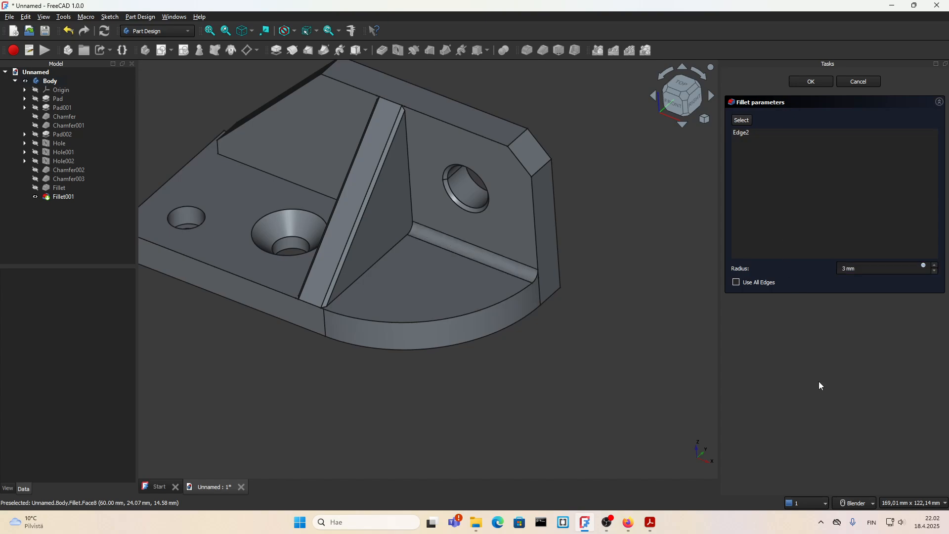
scroll(560, 309, up, 4)
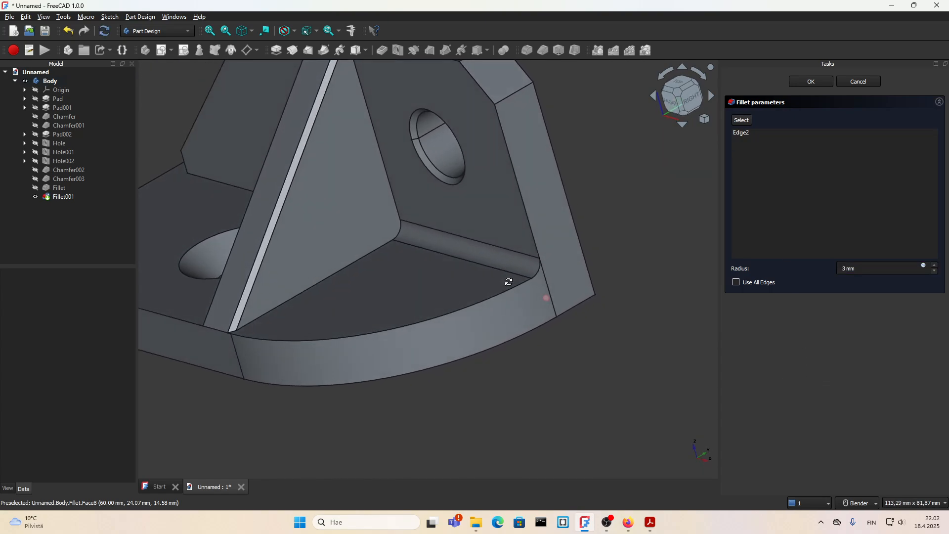
scroll(538, 293, down, 4)
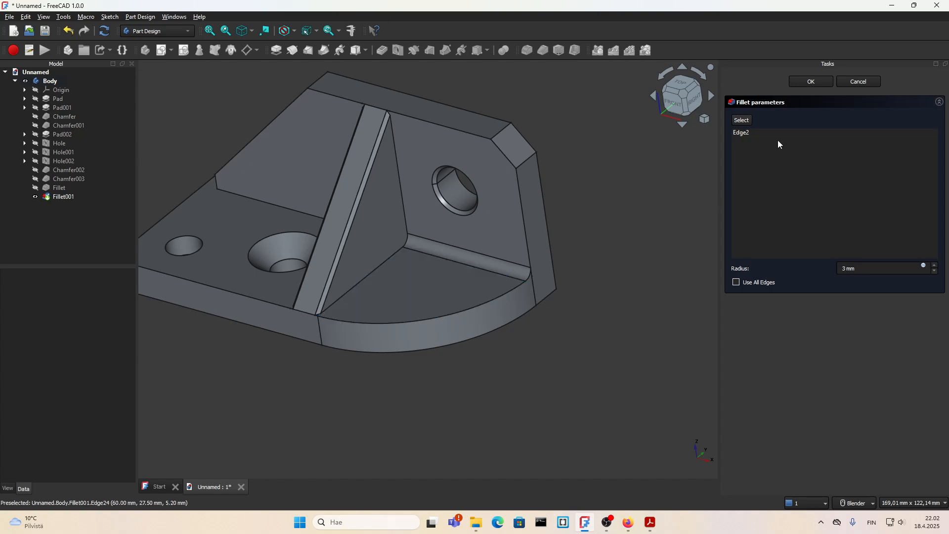
click(811, 81)
Undo the 3 mm fillet between the wall and the base
scroll(492, 313, down, 1)
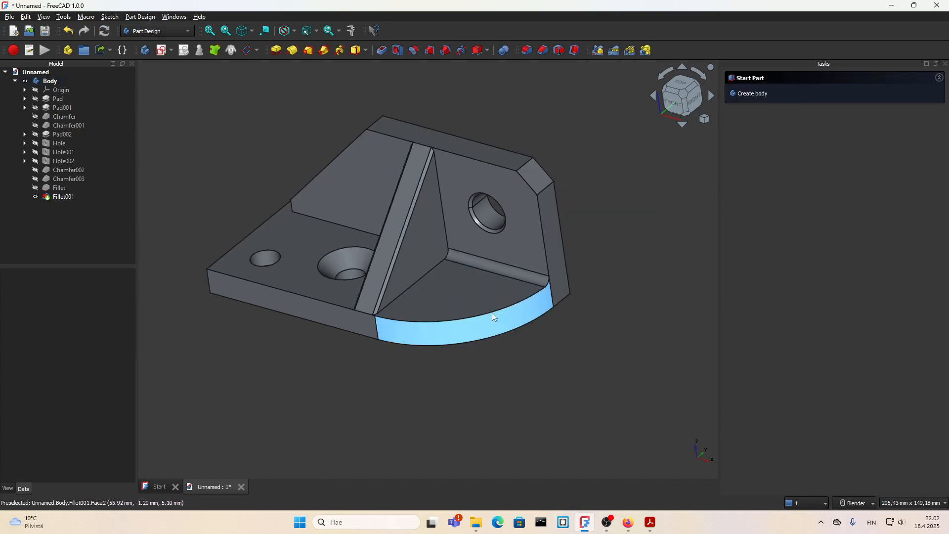
scroll(516, 271, up, 1)
scroll(573, 257, up, 3)
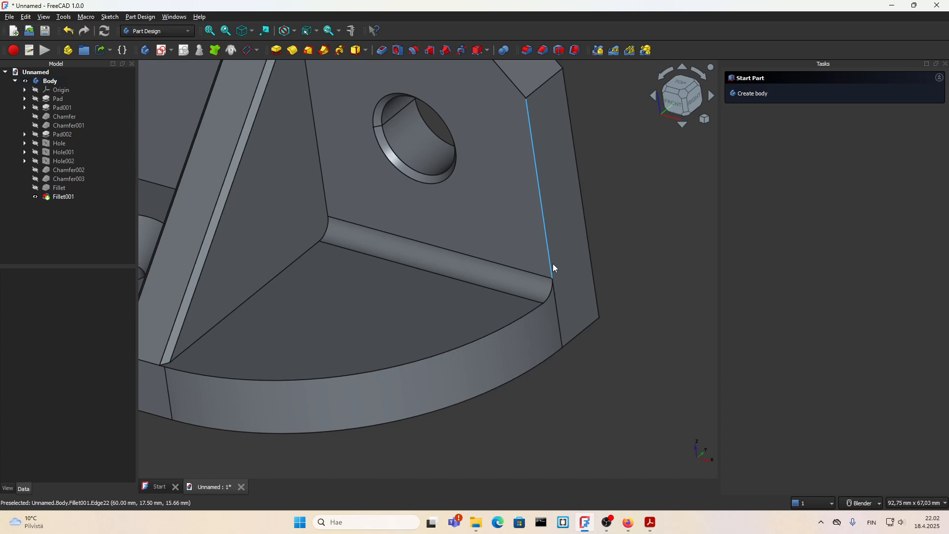
click(551, 261)
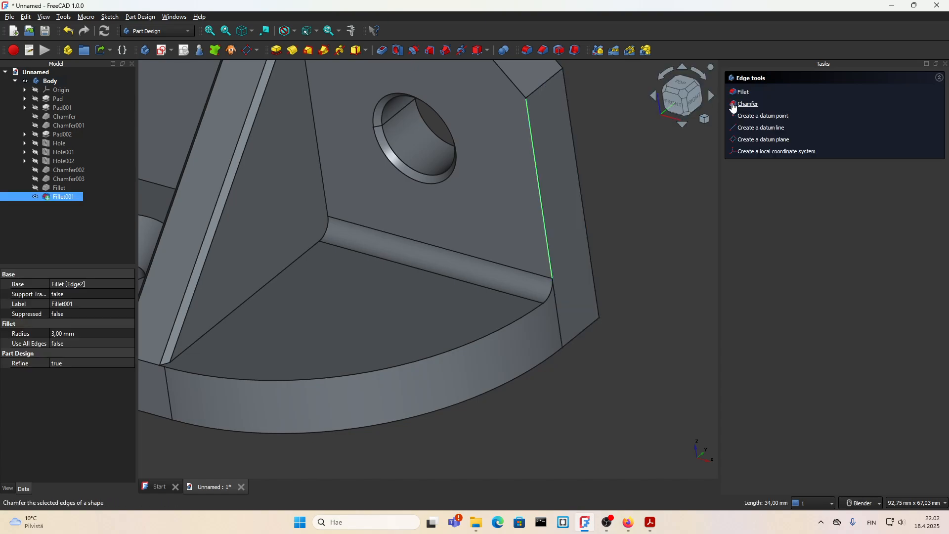
click(617, 285)
key(ctrl+z)
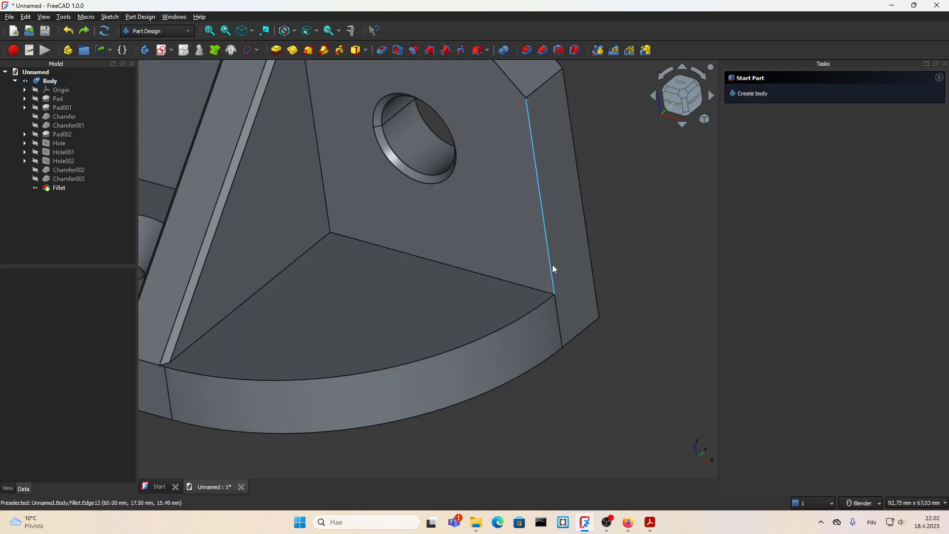
Chamfer the wall's vertical edge above the end of the rounded base corner by 0.01 mm
click(553, 265)
click(747, 104)
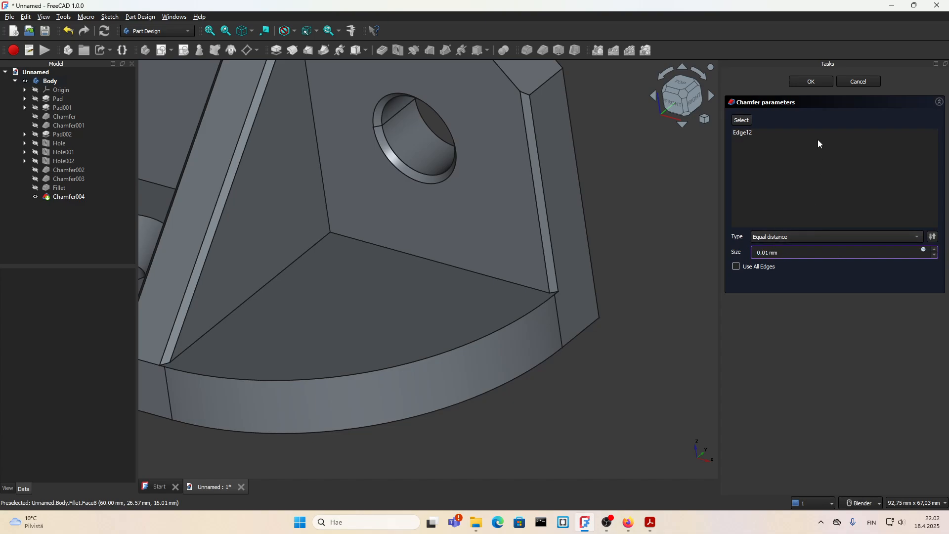
click(811, 81)
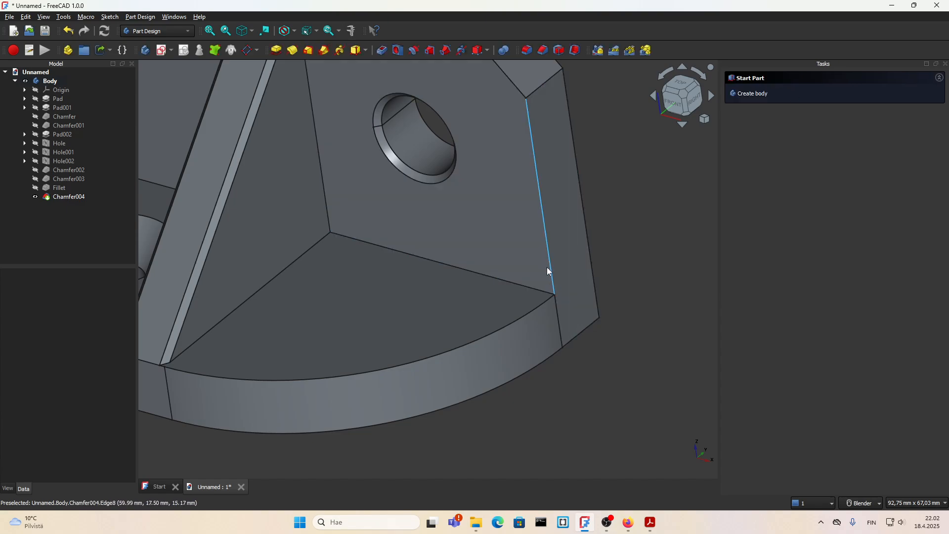
Try a 3 mm fillet on the inner edge between the wall and the rounded part of the base
click(539, 290)
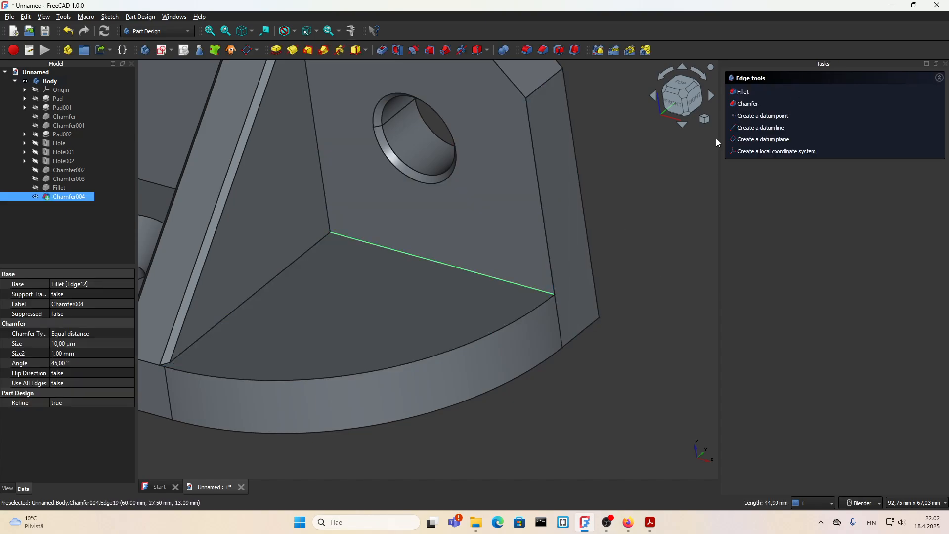
click(747, 94)
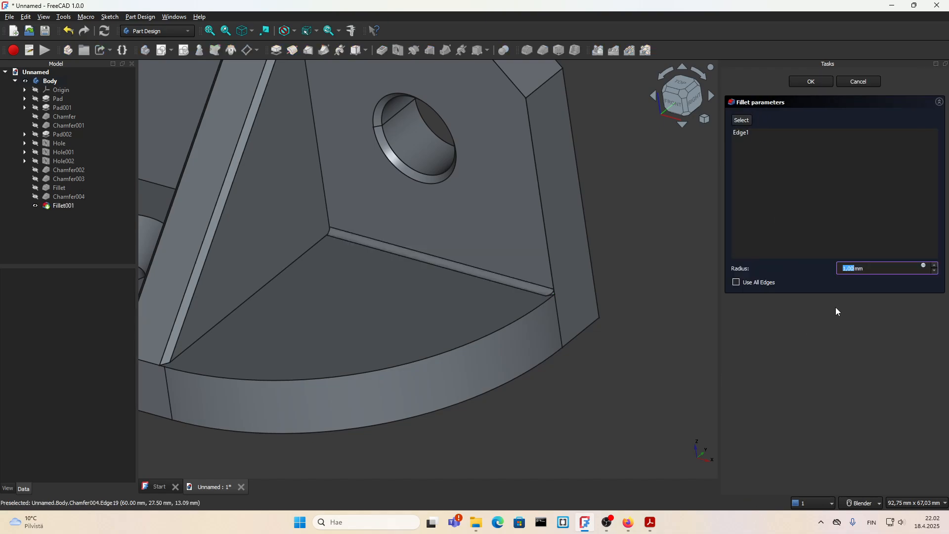
text(3)
click(822, 348)
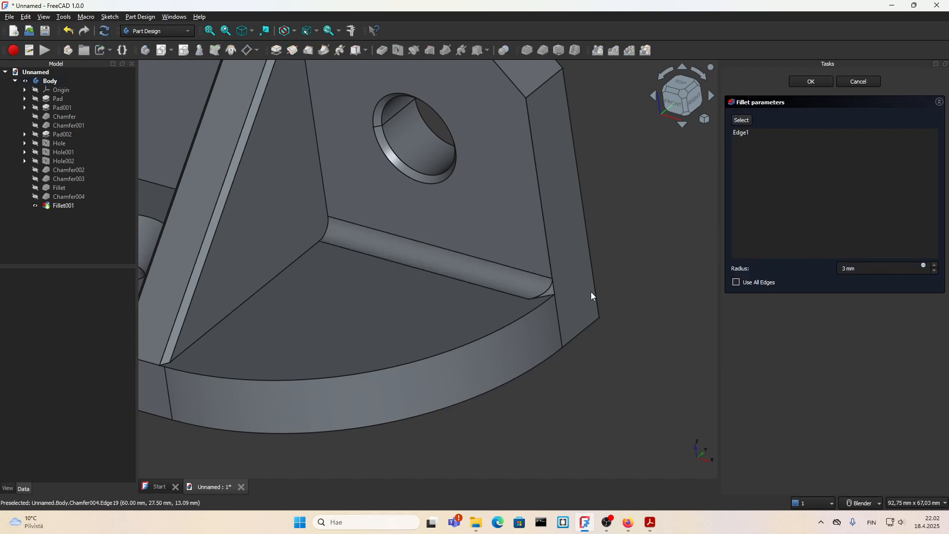
scroll(539, 340, up, 2)
scroll(540, 276, down, 3)
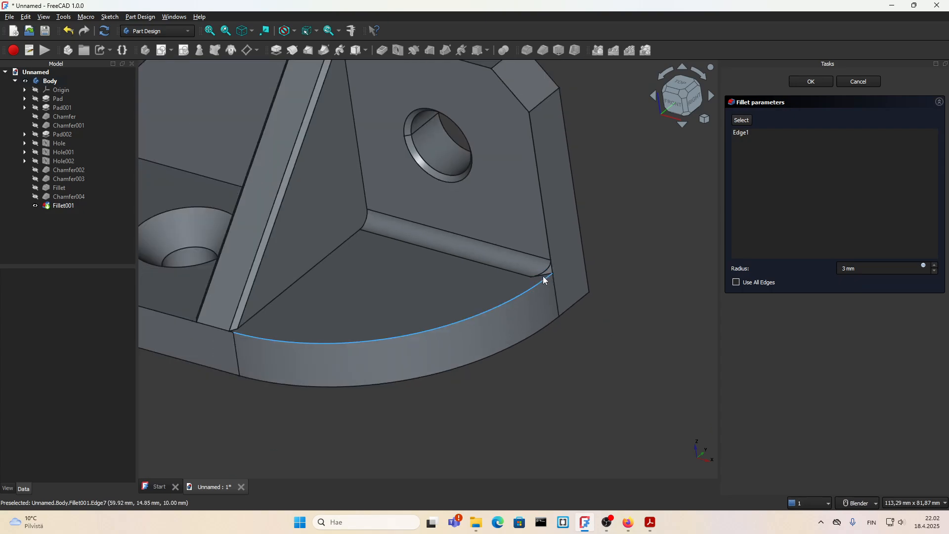
scroll(544, 281, up, 2)
key(Escape)
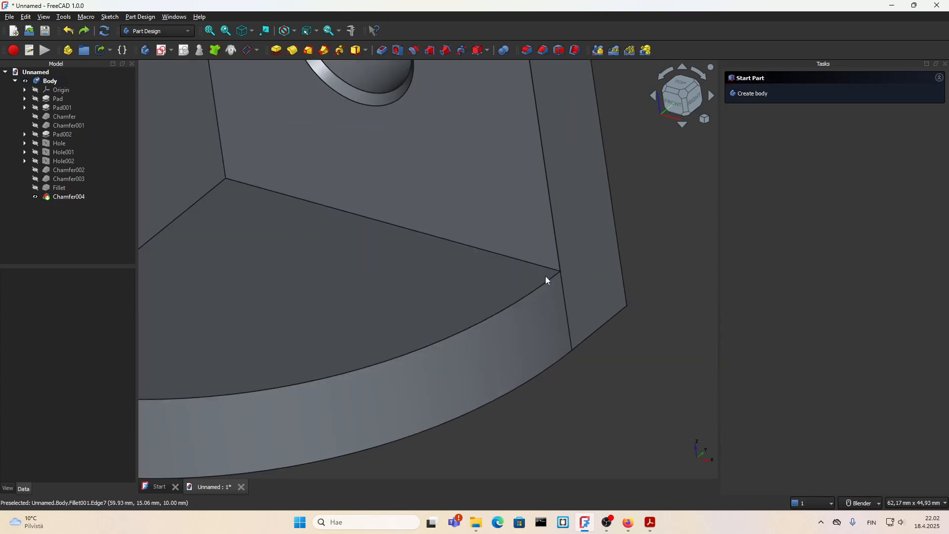
Undo the small chamfer on the wall's vertical edge above the rounded base corner
scroll(569, 328, down, 3)
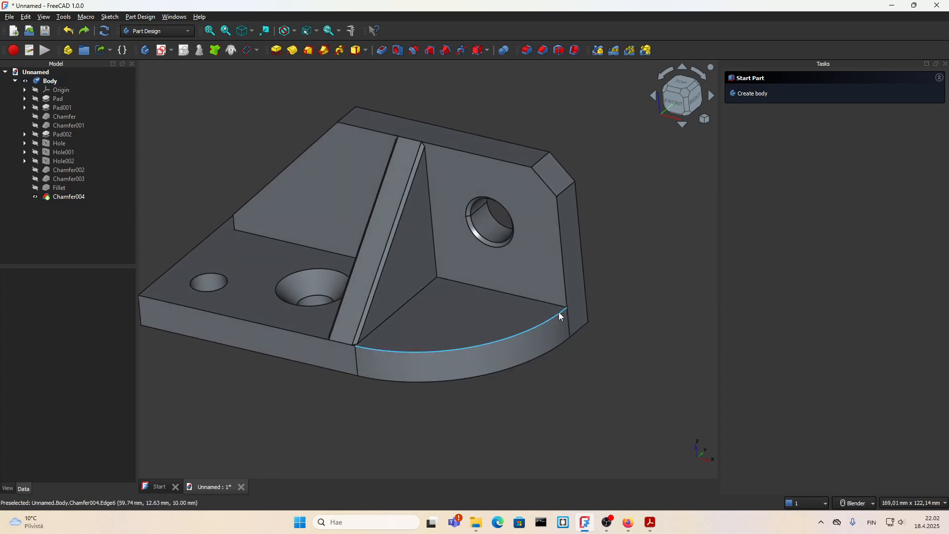
key(ctrl+z)
Fillet the six selected inner edges where the wall, rib and base meet by 3 mm, including the short edge at the wall's end
scroll(548, 303, up, 2)
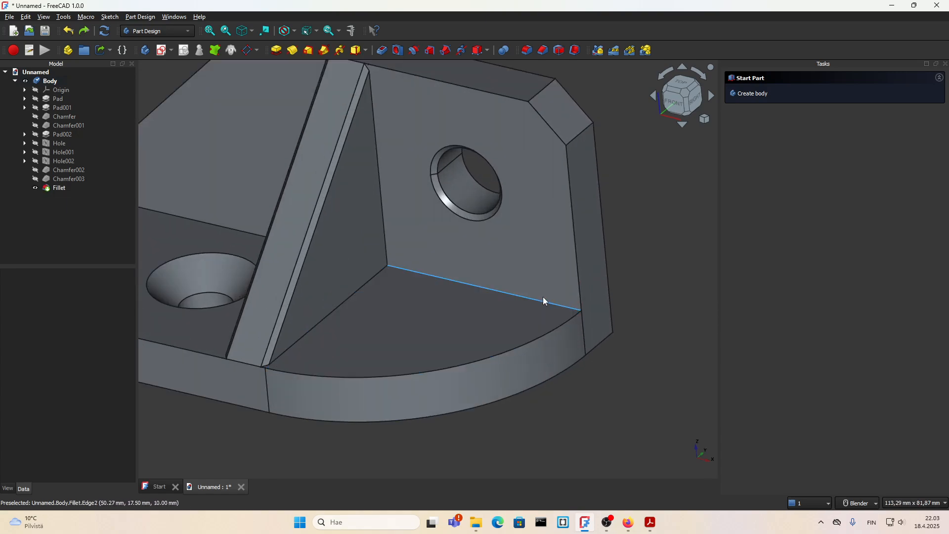
click(545, 301)
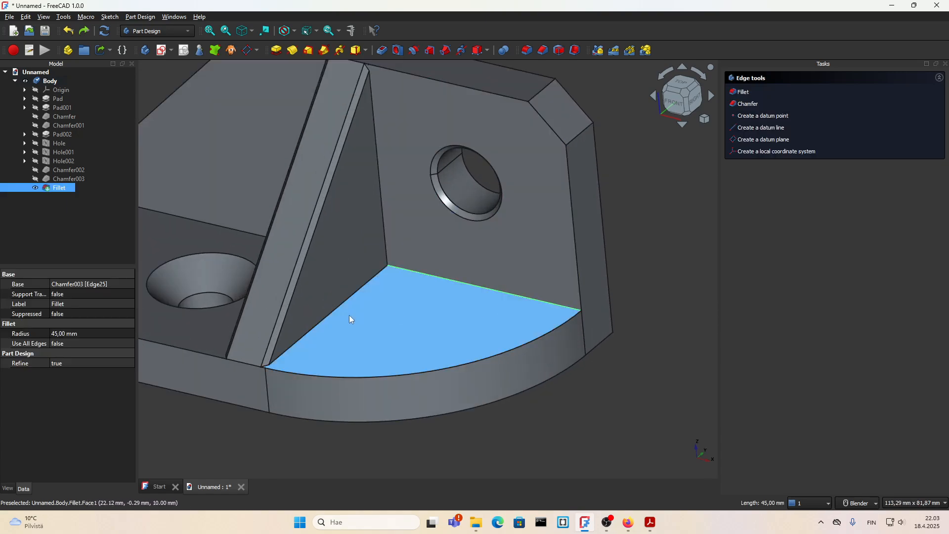
click(321, 319)
click(386, 239)
scroll(566, 361, down, 4)
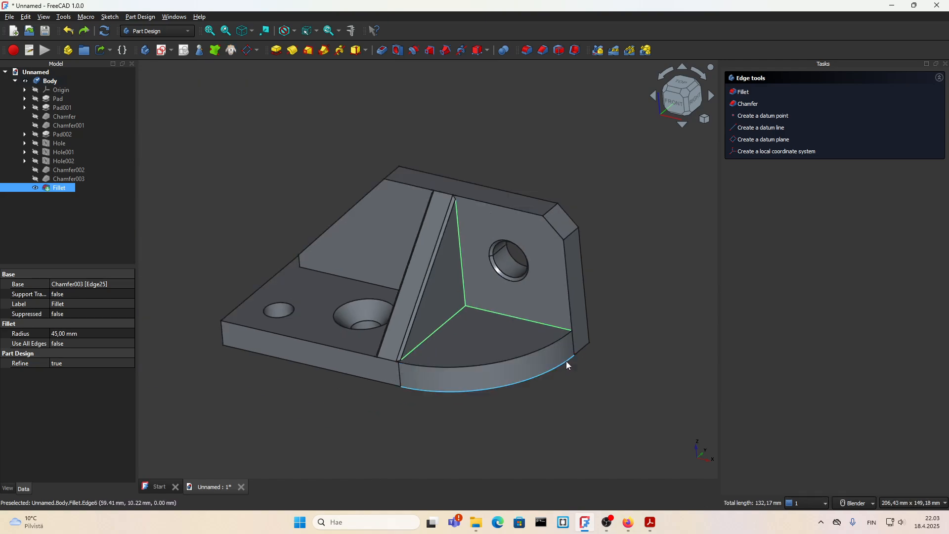
middle_drag(422, 346, 519, 372)
scroll(286, 256, up, 2)
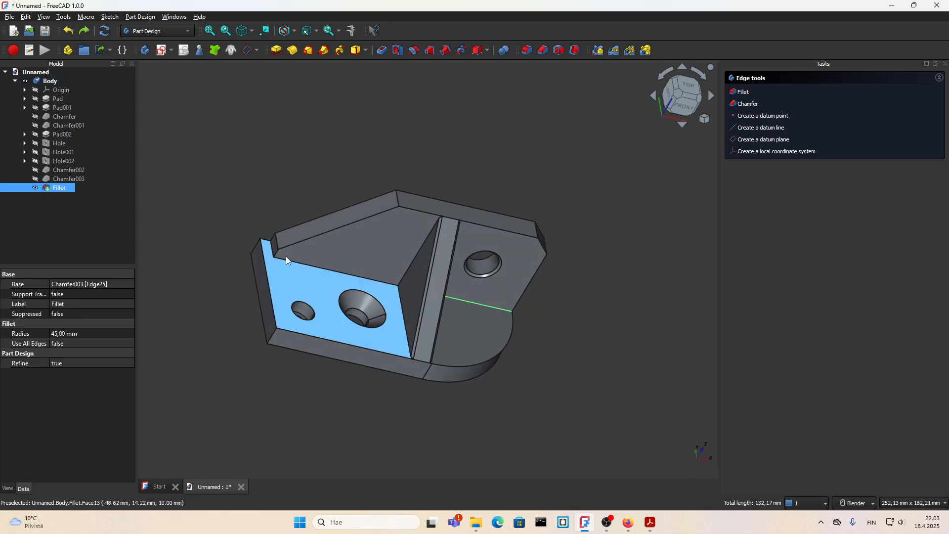
click(268, 247)
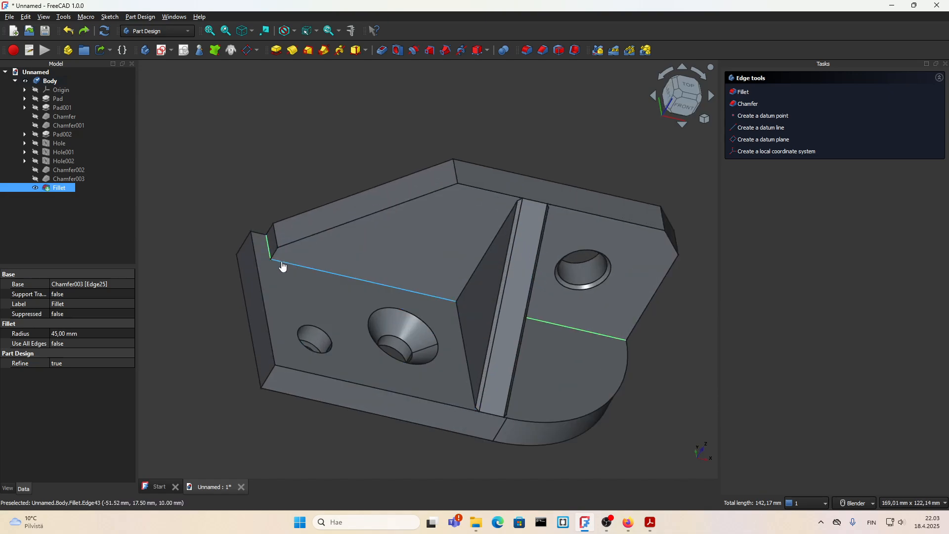
click(283, 262)
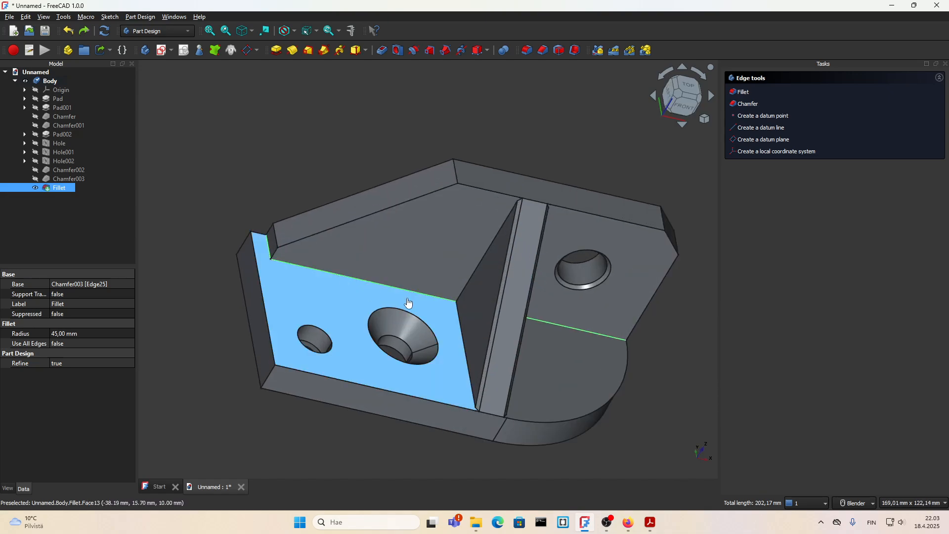
click(464, 345)
scroll(463, 344, down, 2)
middle_drag(464, 345, 598, 277)
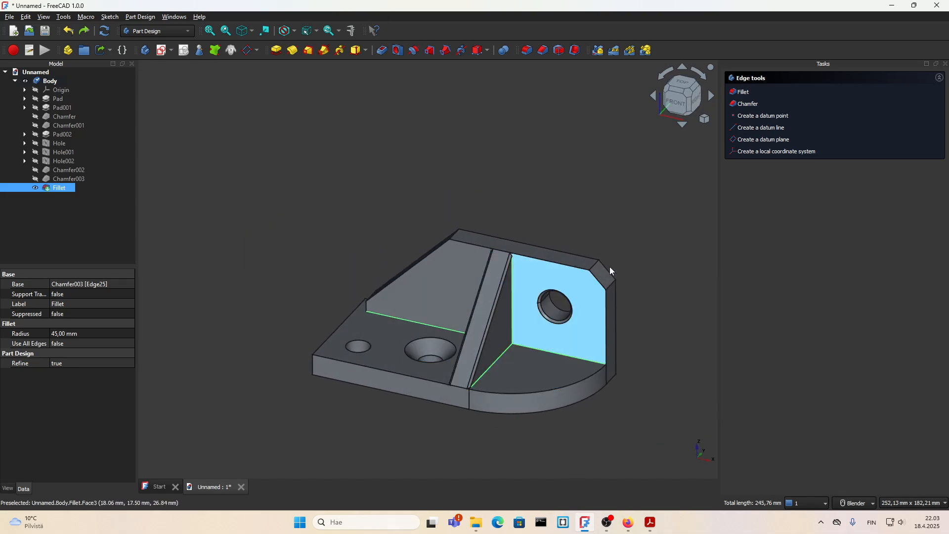
click(743, 93)
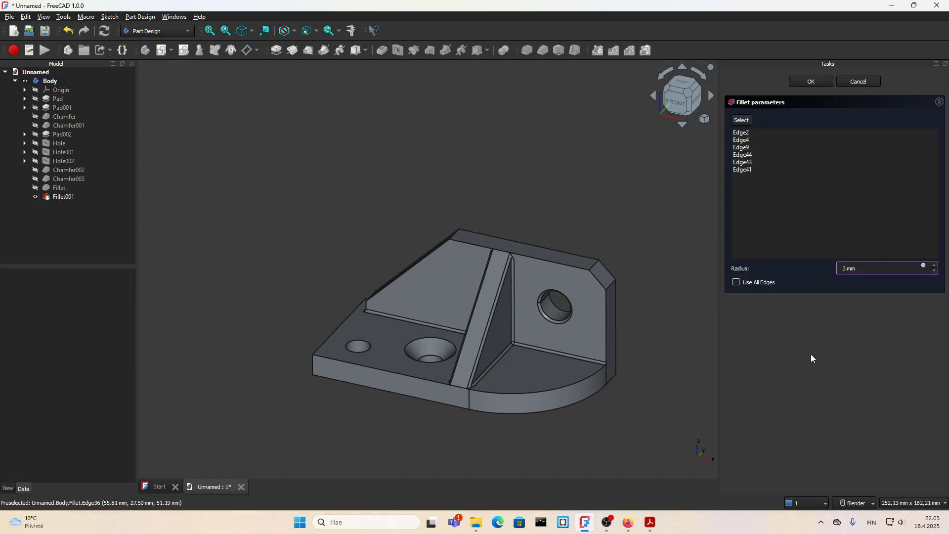
Examine the previewed fillets around the rib, wall and base from several angles
scroll(541, 357, up, 2)
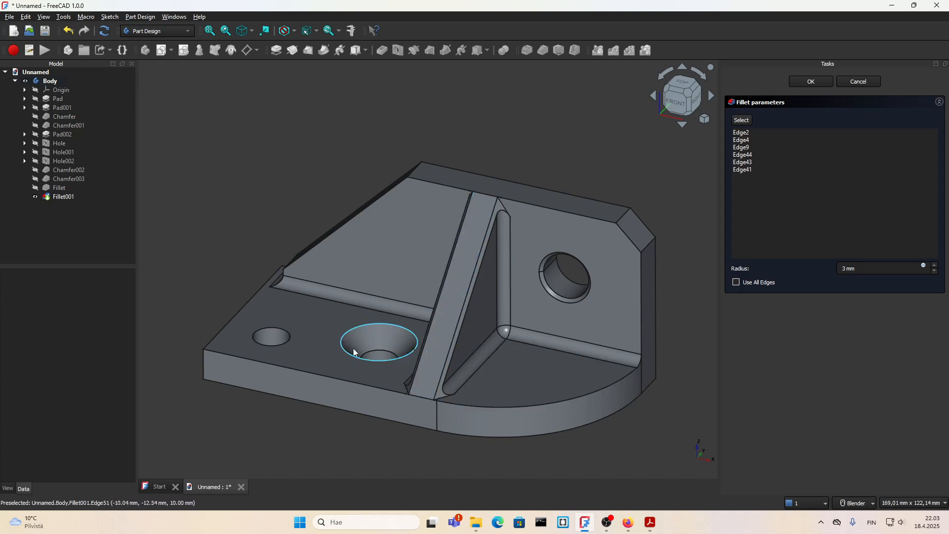
scroll(428, 350, down, 2)
middle_drag(546, 388, 515, 388)
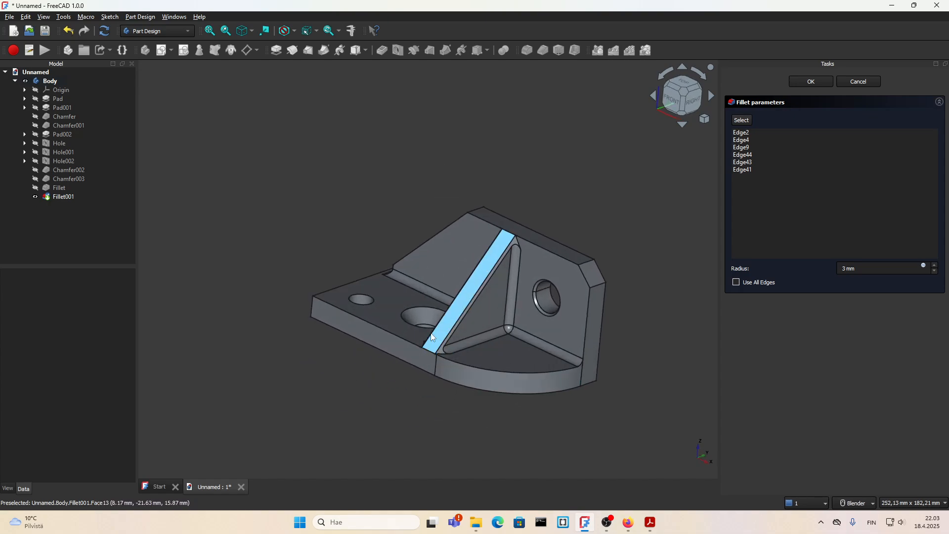
middle_drag(384, 316, 381, 348)
middle_drag(602, 369, 617, 335)
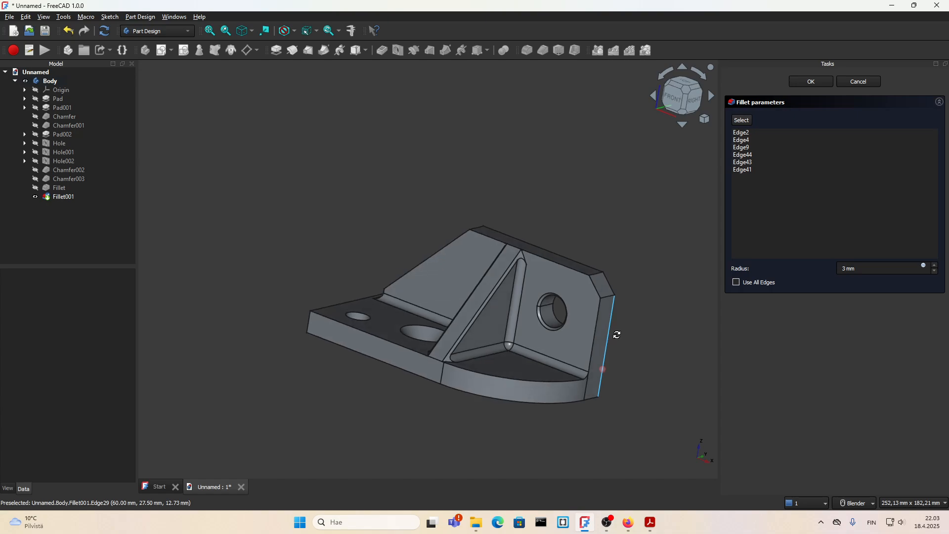
middle_drag(299, 330, 312, 367)
middle_drag(540, 340, 562, 326)
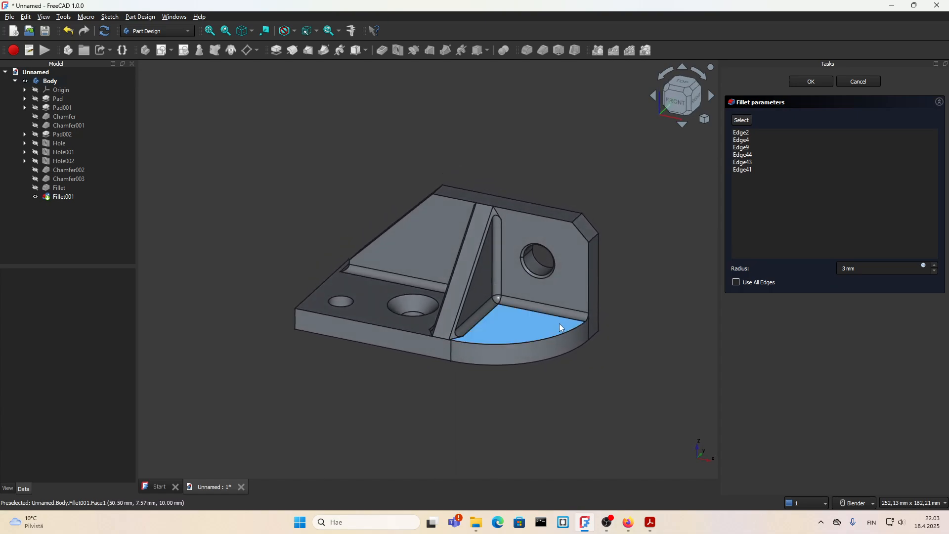